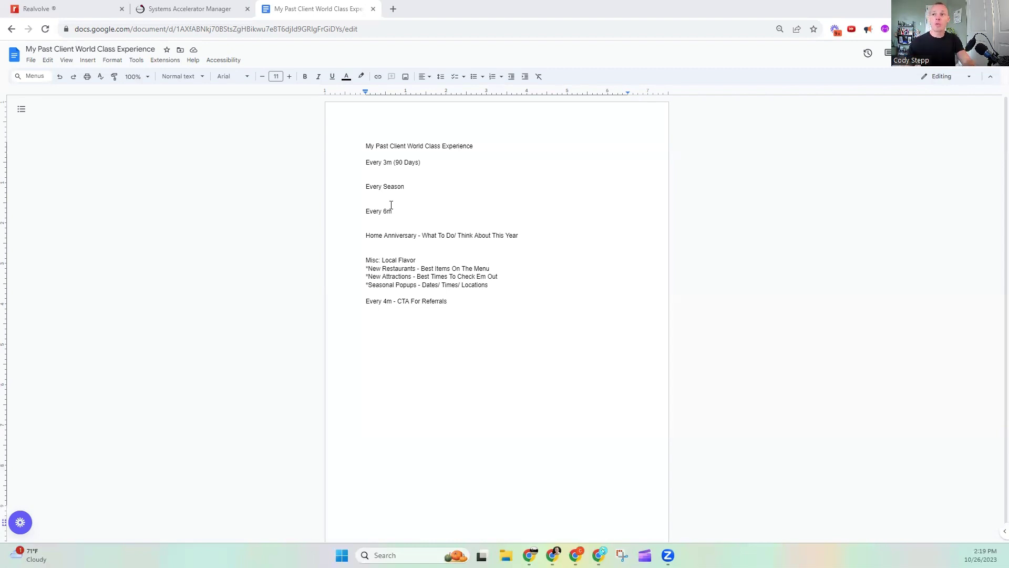
Step: Add "Air filters" and "Smoke Alarm Batteries" as separate lines under the "Every 3m (90 Days)" heading
{"action": "type", "text": "SAI"}
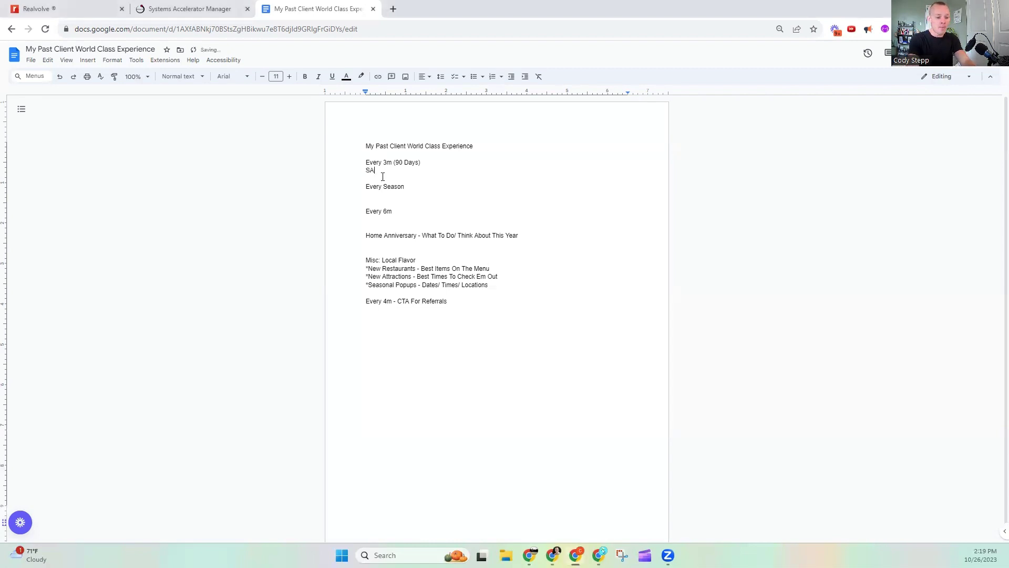
{"action": "key", "text": "BackSpace"}
{"action": "key", "text": "BackSpace"}
{"action": "key", "text": "BackSpace"}
{"action": "type", "text": "Air filters"}
{"action": "key", "text": "Return"}
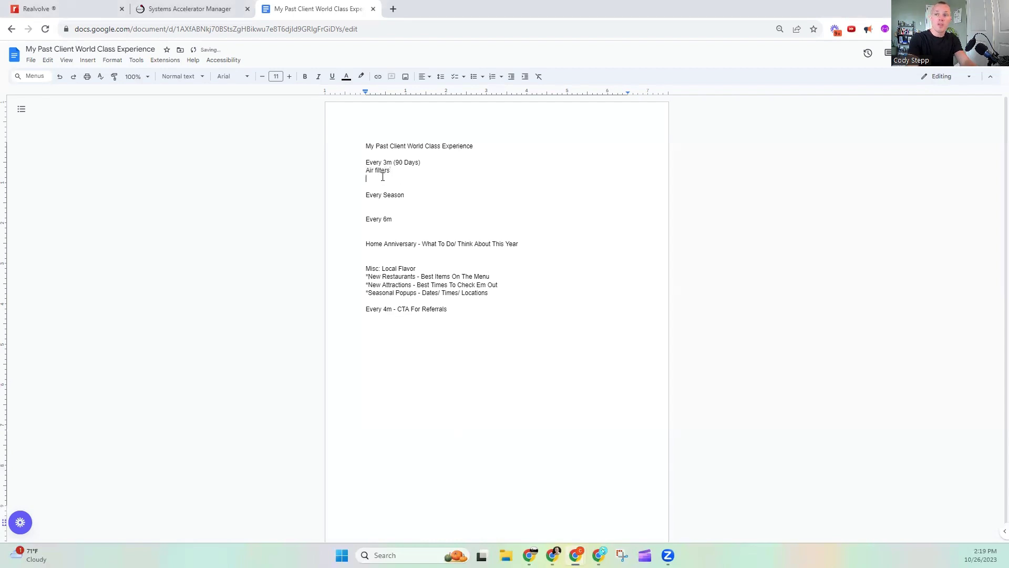
{"action": "type", "text": "Smoke Alarm Batteries"}
{"action": "key", "text": "Return"}
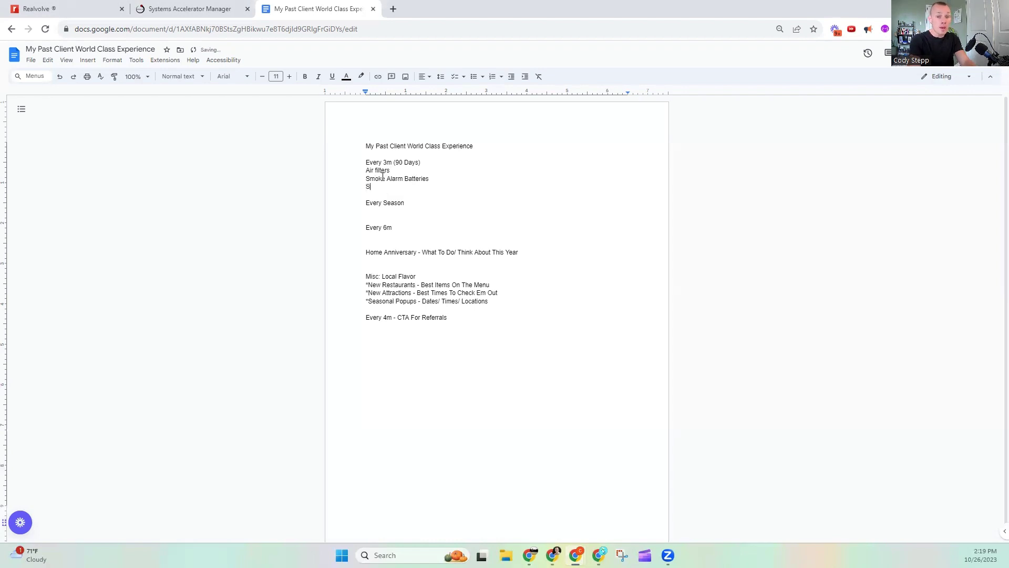
Step: Add "Fire Extinguishers" as the third item under "Every 3m (90 Days)", correcting its spelling with the suggested word
{"action": "type", "text": "Fire Exstinguisher s"}
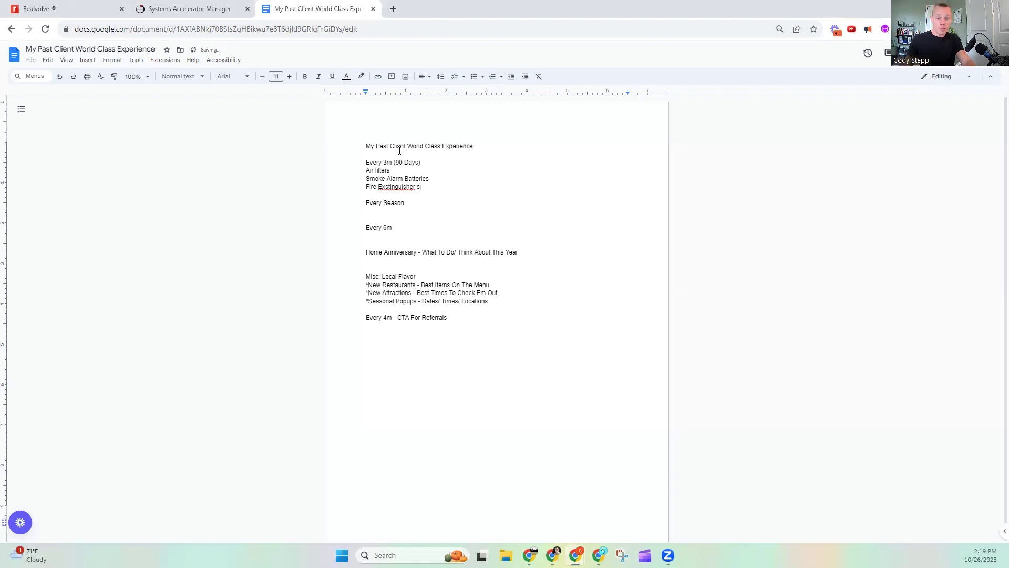
{"action": "key", "text": "BackSpace"}
{"action": "key", "text": "BackSpace"}
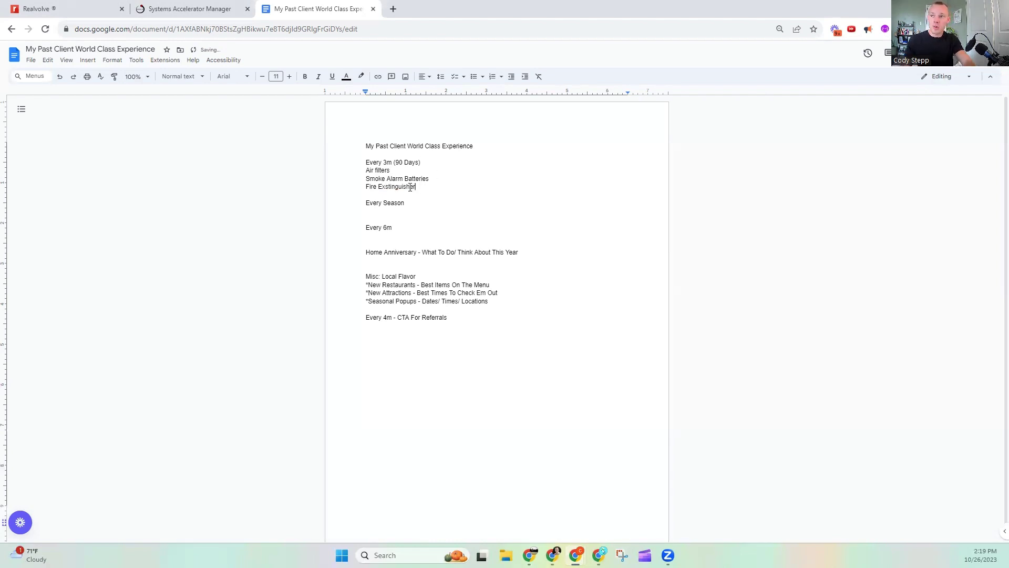
{"action": "right_click", "coordinate": [412, 188]}
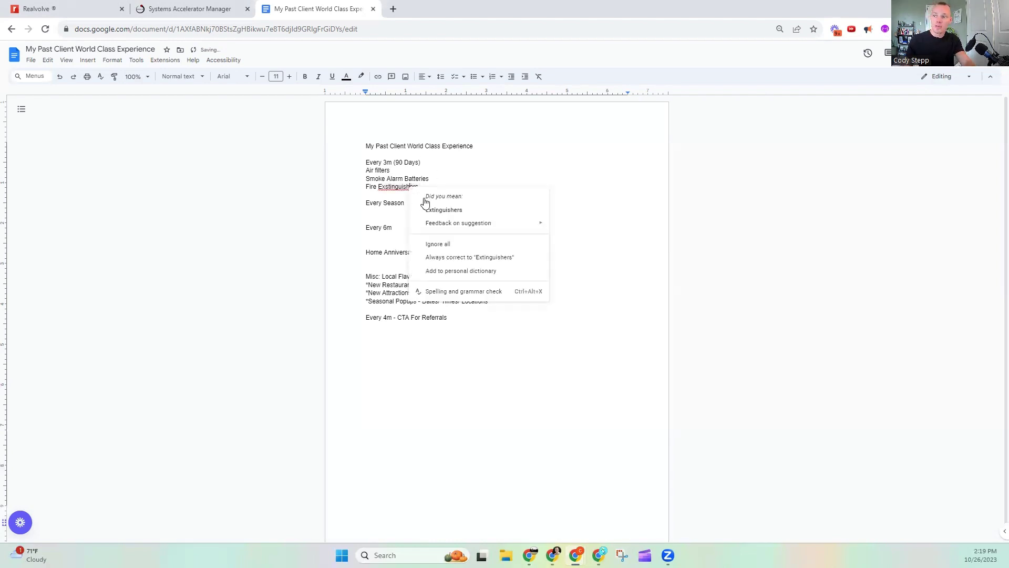
{"action": "left_click", "coordinate": [431, 207]}
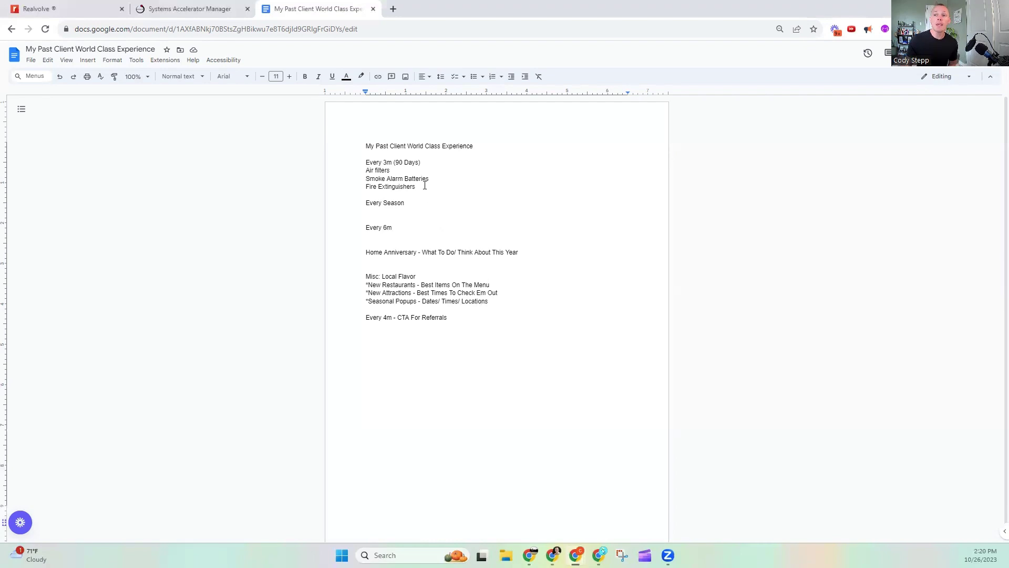
Step: Review the past client outline, from the 90-day items through Every Season, Every 6m and Home Anniversary to Misc: Local Flavor
{"action": "left_click_drag", "start_coordinate": [360, 164], "coordinate": [436, 164]}
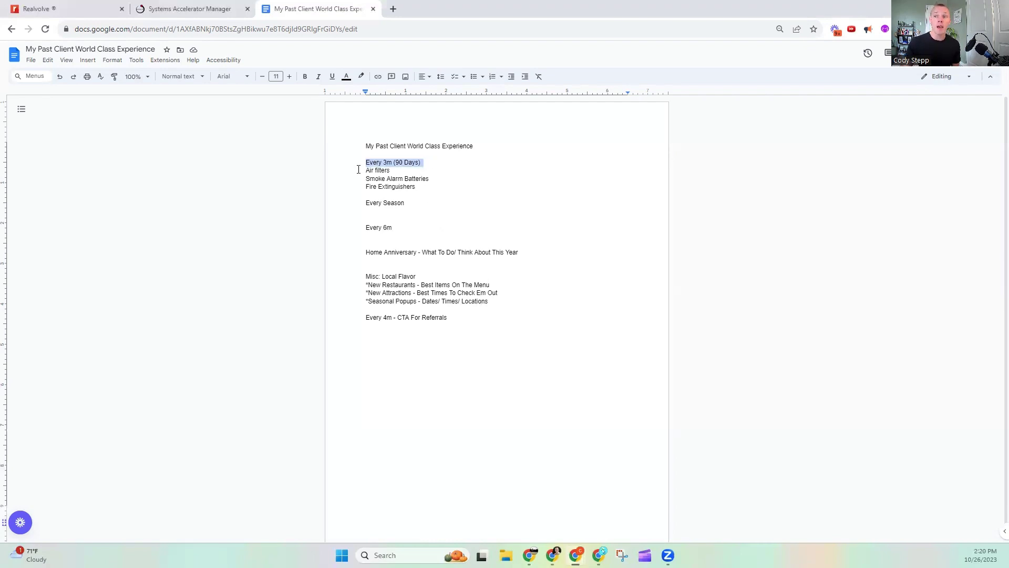
{"action": "left_click_drag", "start_coordinate": [362, 170], "coordinate": [414, 170]}
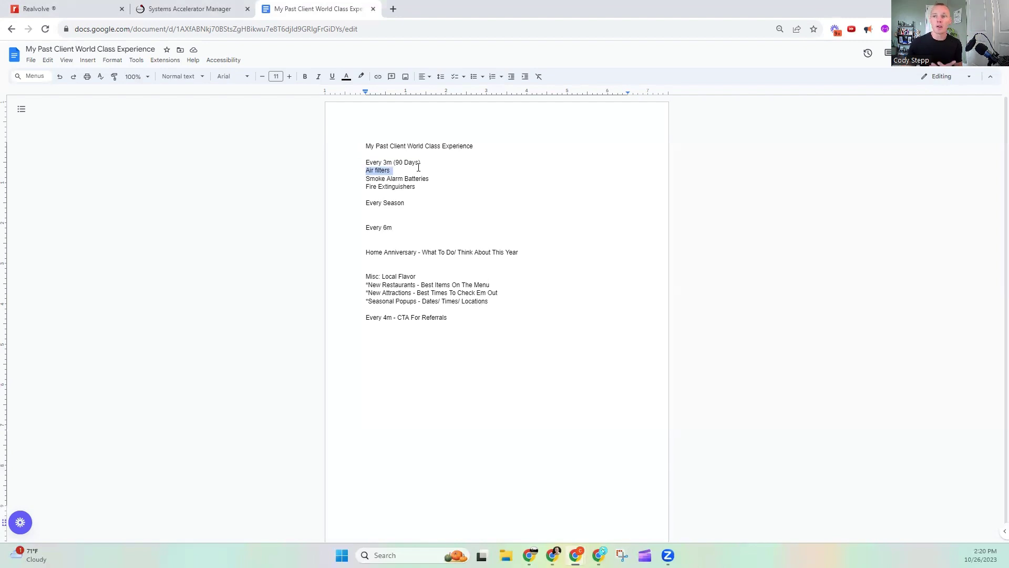
{"action": "left_click_drag", "start_coordinate": [414, 178], "coordinate": [428, 179]}
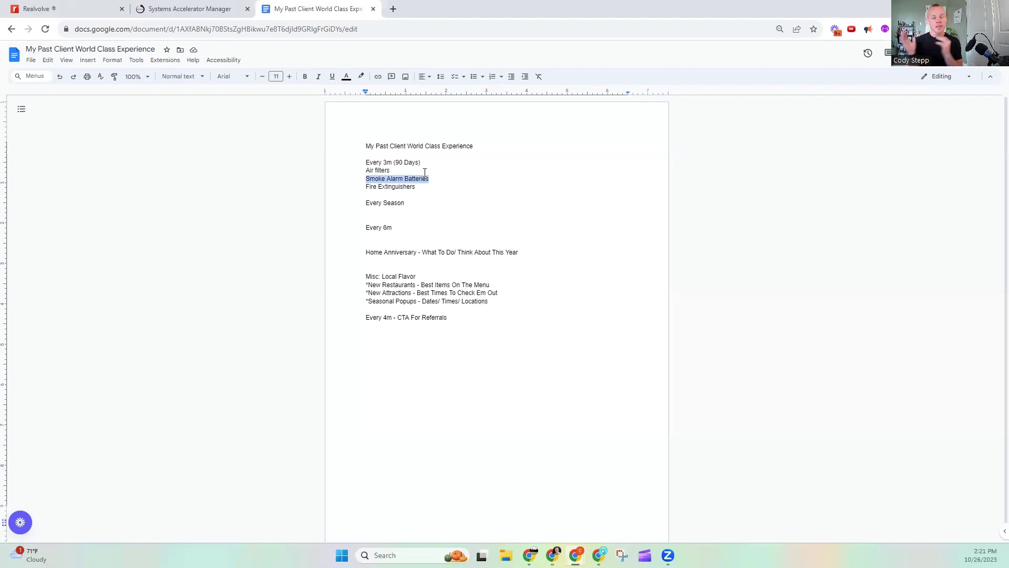
{"action": "left_click_drag", "start_coordinate": [363, 207], "coordinate": [427, 203]}
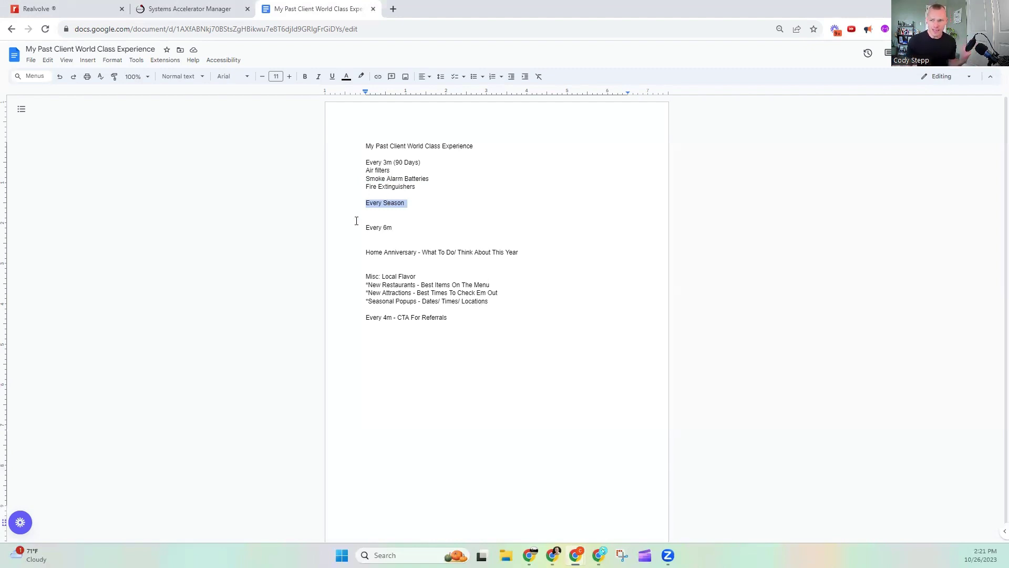
{"action": "left_click_drag", "start_coordinate": [366, 227], "coordinate": [393, 228]}
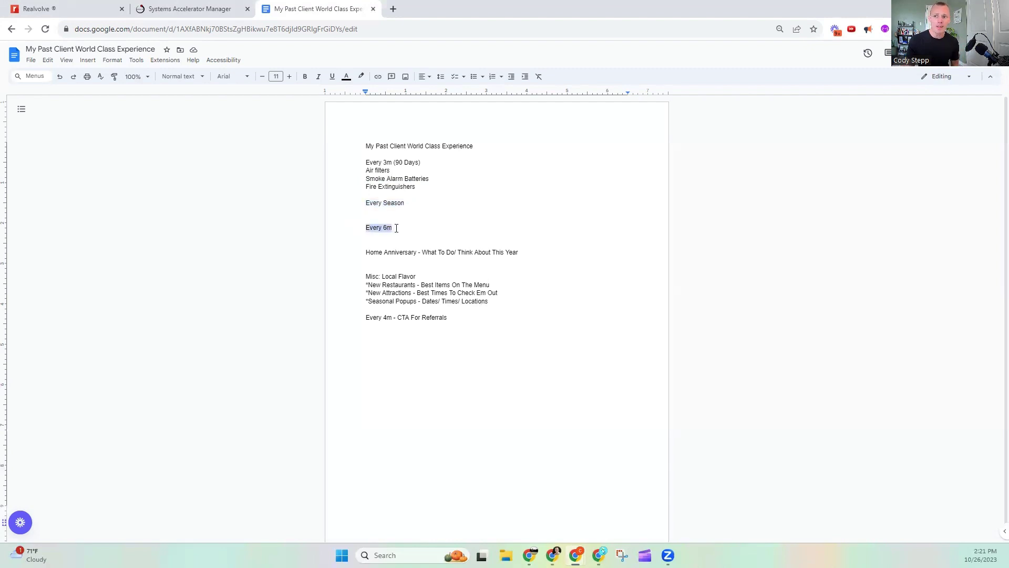
{"action": "left_click", "coordinate": [368, 253]}
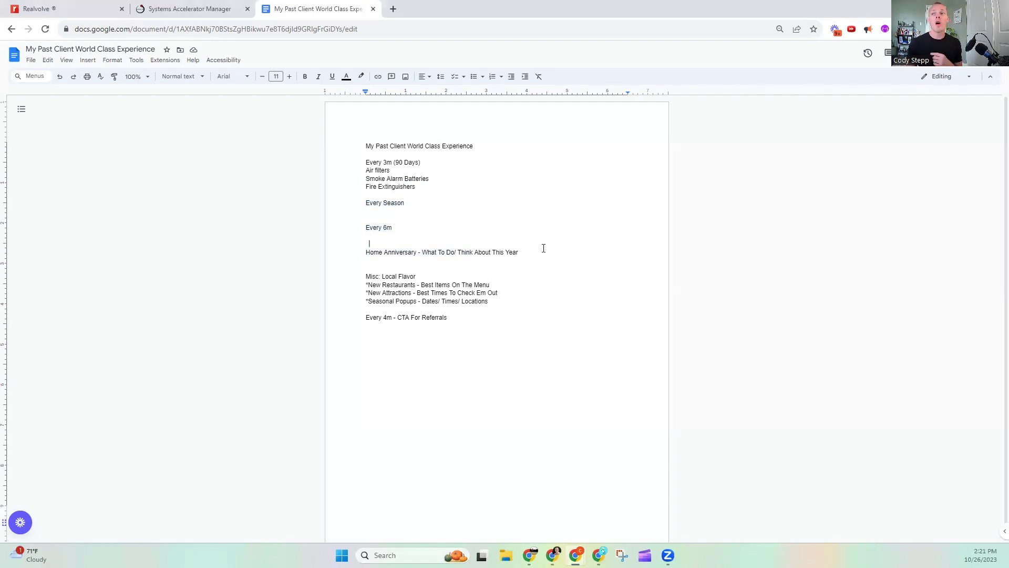
{"action": "triple_click", "coordinate": [527, 257]}
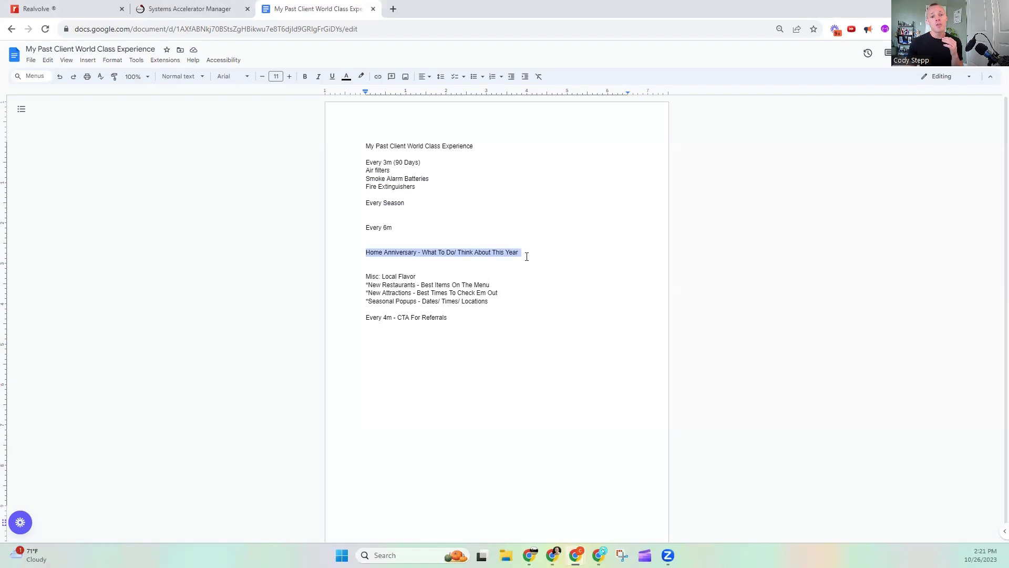
{"action": "left_click", "coordinate": [526, 256]}
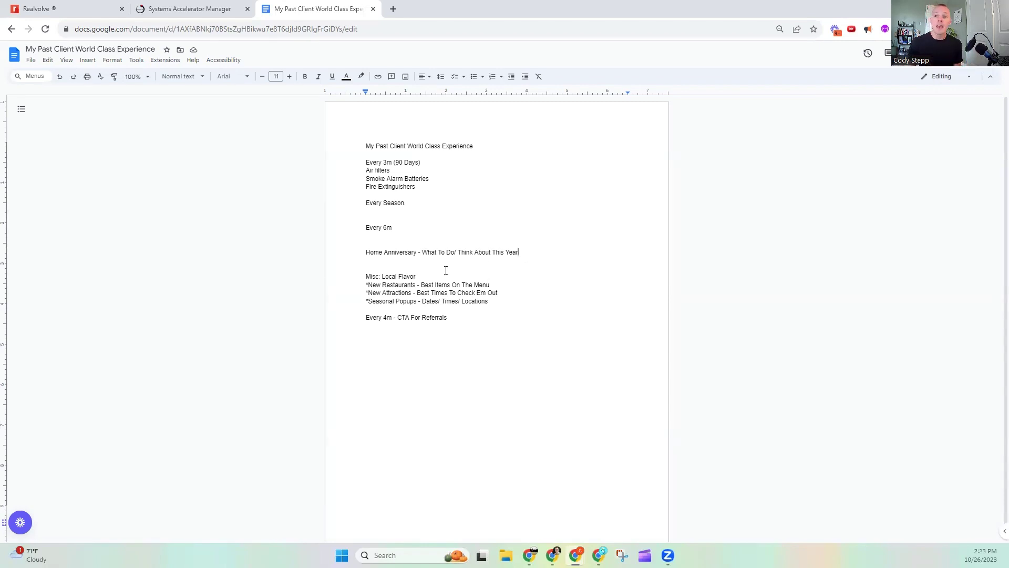
{"action": "left_click_drag", "start_coordinate": [364, 277], "coordinate": [457, 275]}
{"action": "left_click", "coordinate": [561, 277]}
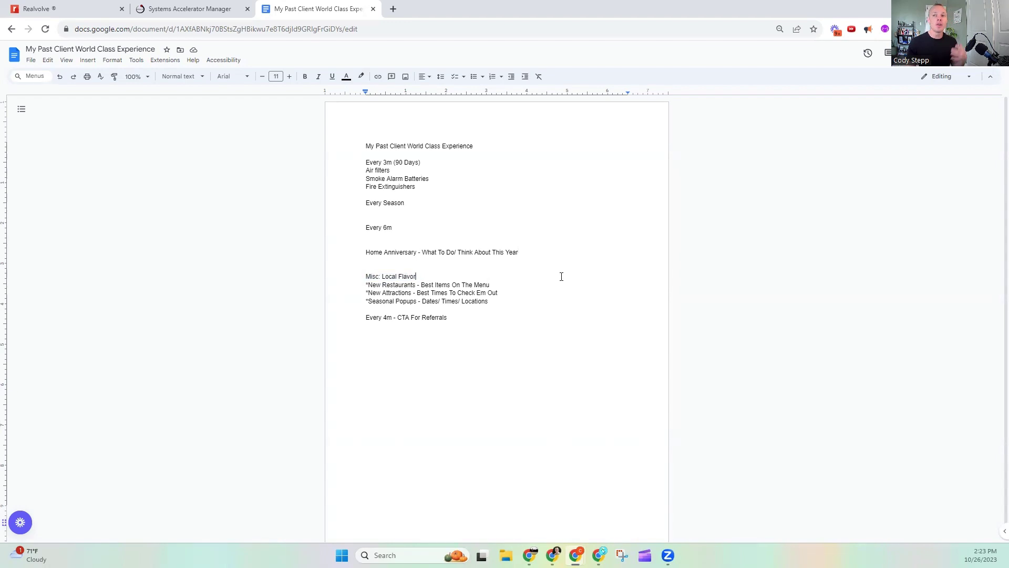
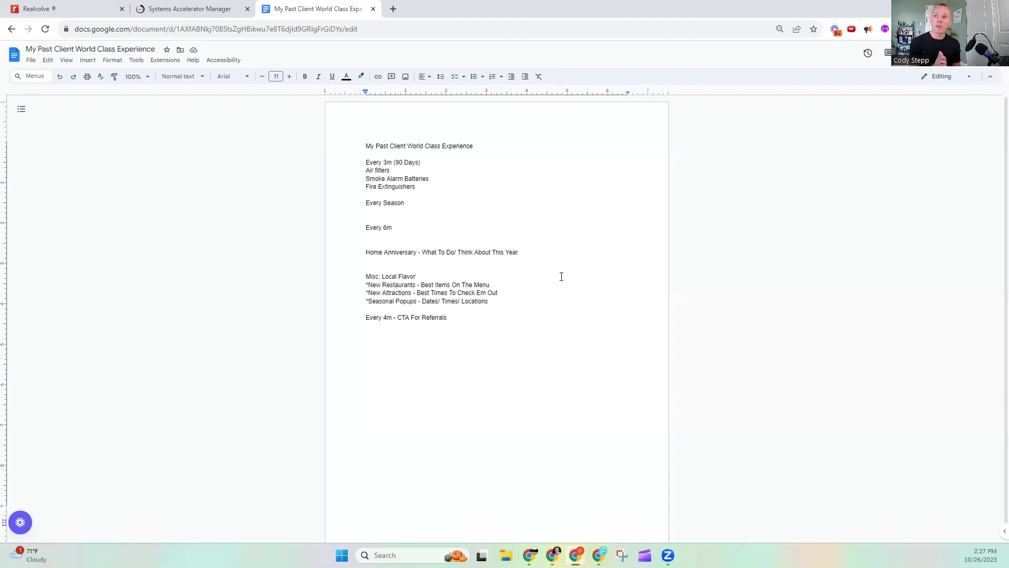
{"action": "left_click_drag", "start_coordinate": [363, 163], "coordinate": [500, 298]}
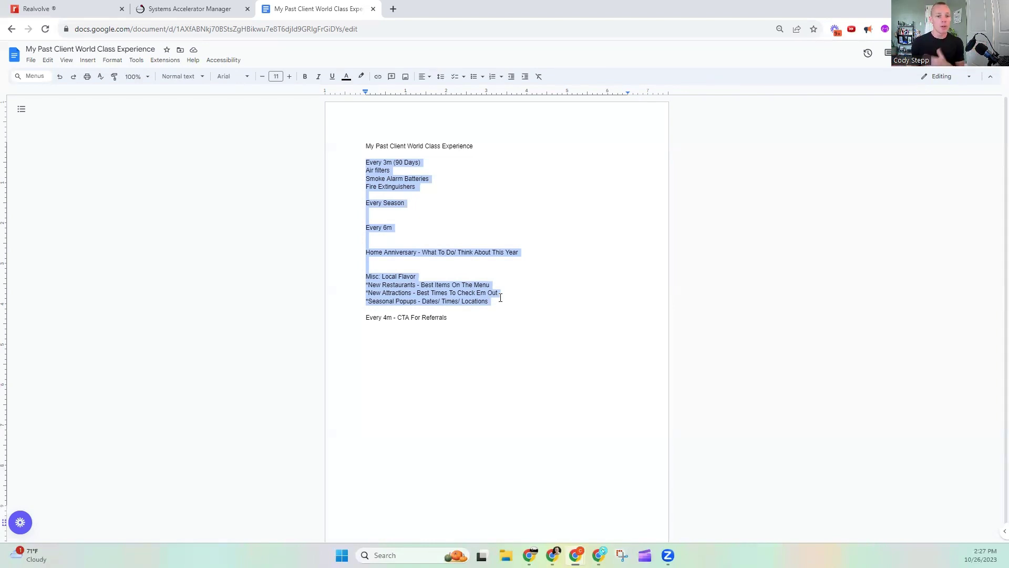
{"action": "left_click", "coordinate": [458, 163]}
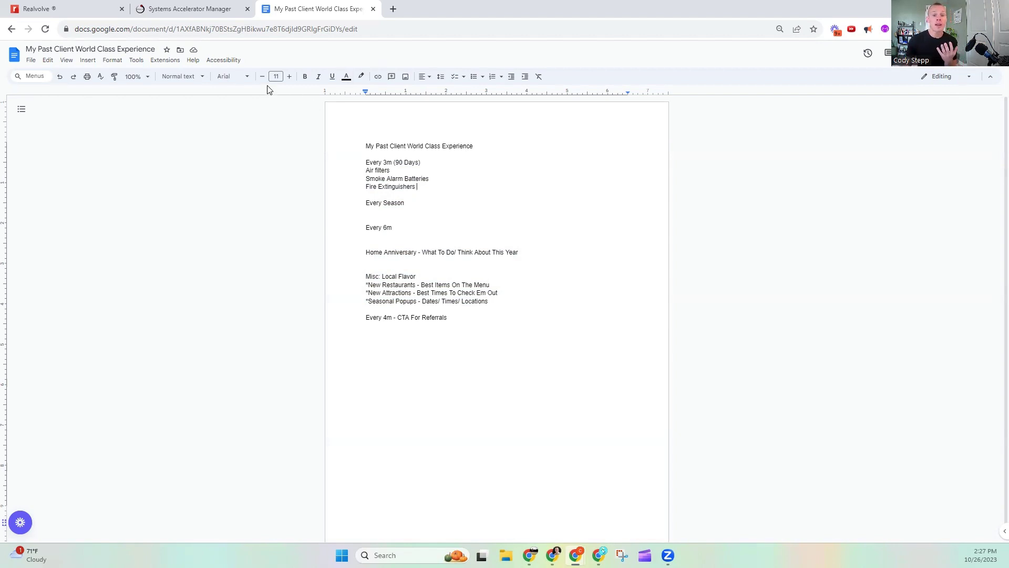
Step: Switch to Systems Accelerator Manager and go through the Dashboard and Generations pages to the Retention resource choices
{"action": "left_click", "coordinate": [206, 12]}
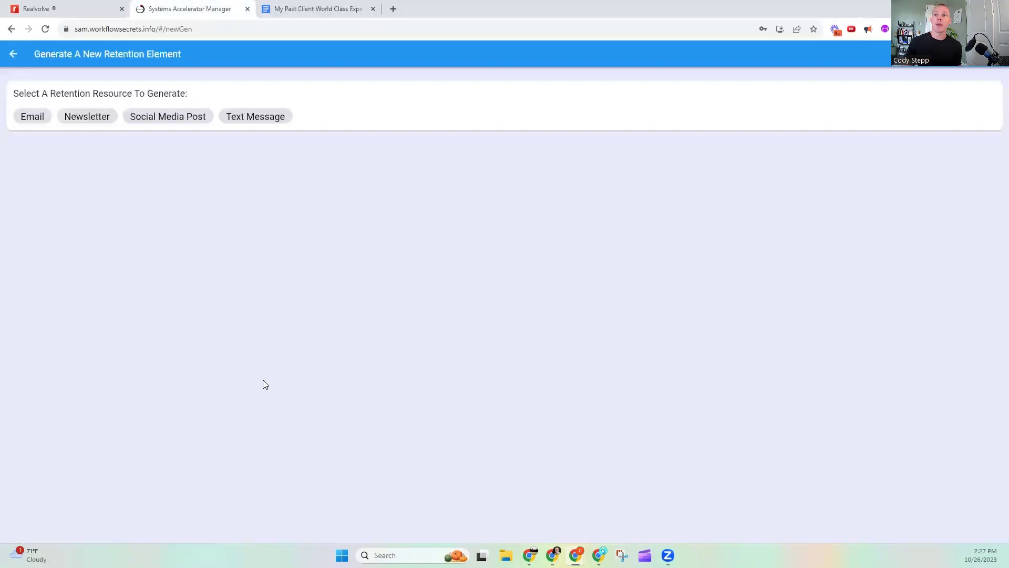
{"action": "left_click", "coordinate": [14, 57]}
{"action": "left_click", "coordinate": [11, 136]}
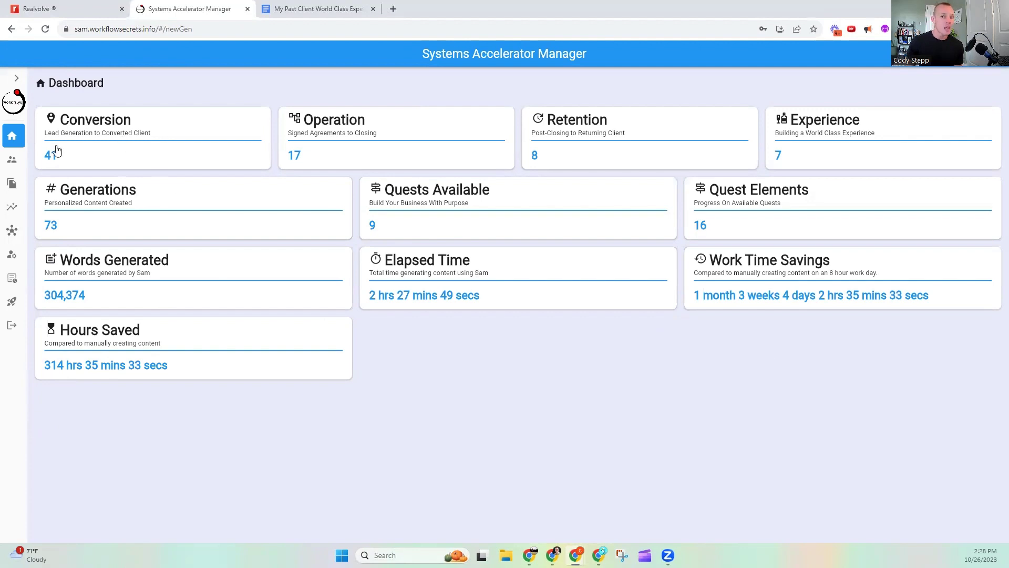
{"action": "left_click", "coordinate": [13, 183]}
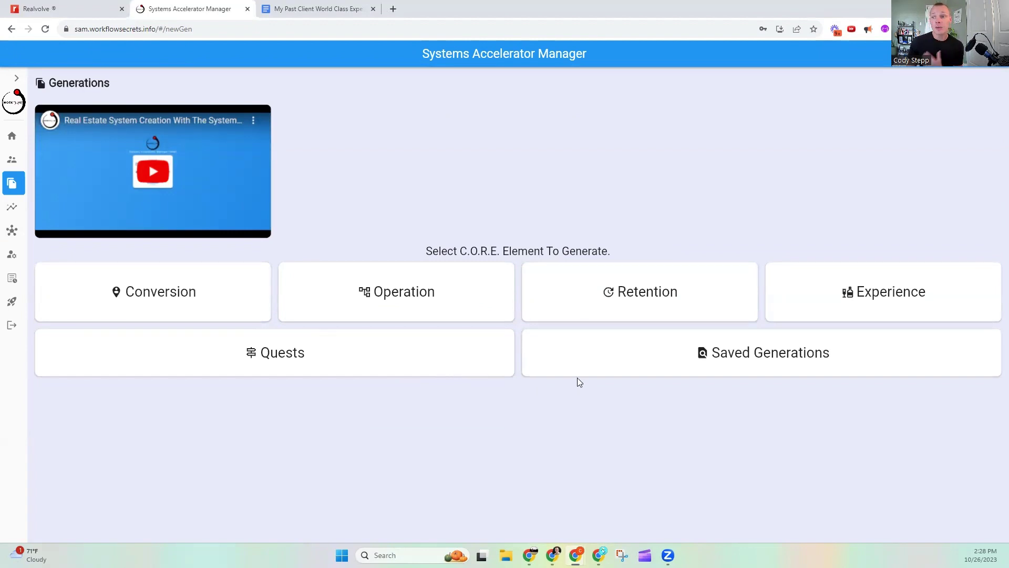
{"action": "left_click", "coordinate": [612, 298]}
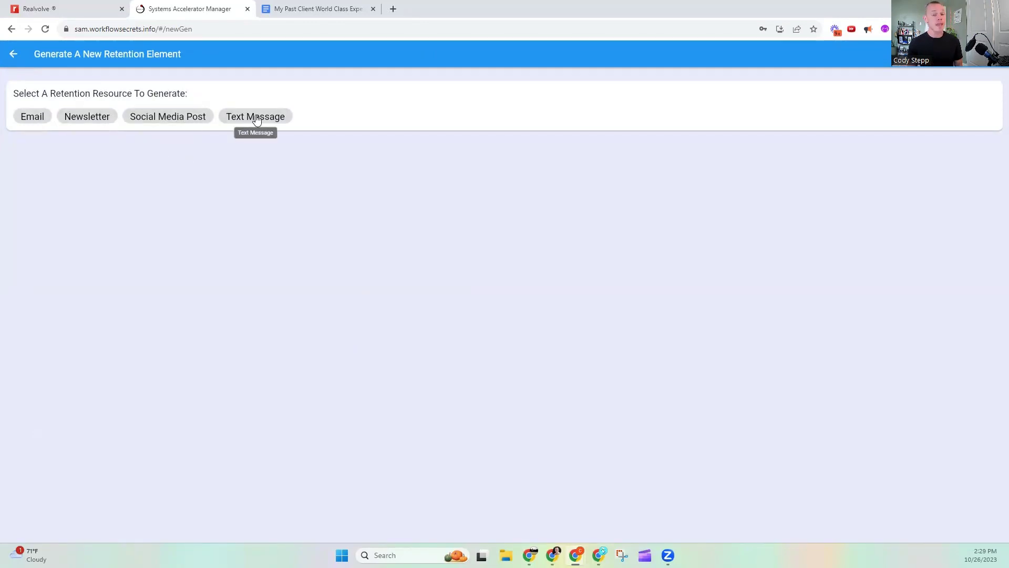
Step: Look at the resource types offered for the Experience element and return to the Retention resource choices
{"action": "left_click", "coordinate": [13, 54]}
{"action": "left_click", "coordinate": [900, 296]}
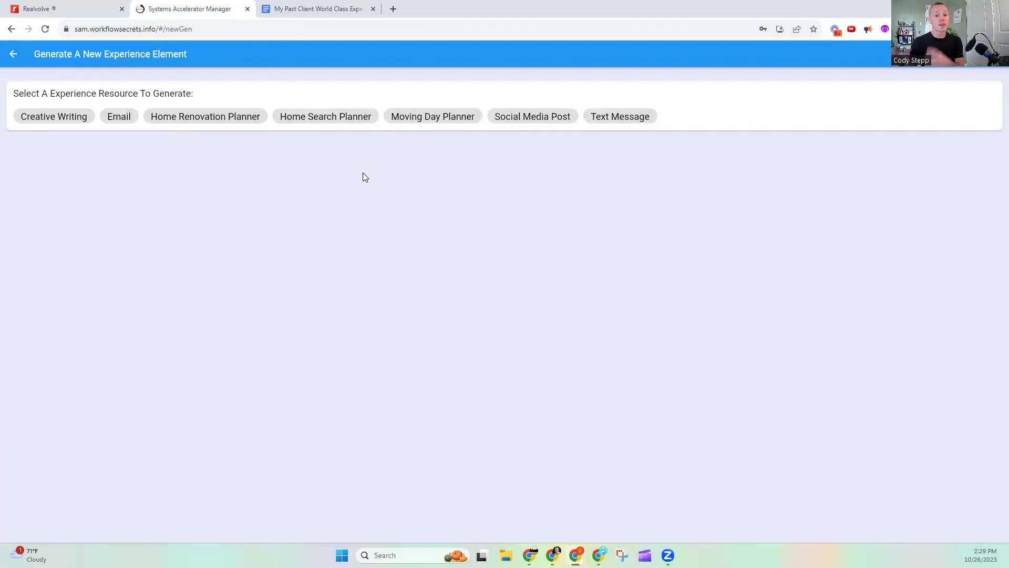
{"action": "left_click", "coordinate": [18, 50]}
{"action": "left_click", "coordinate": [626, 305]}
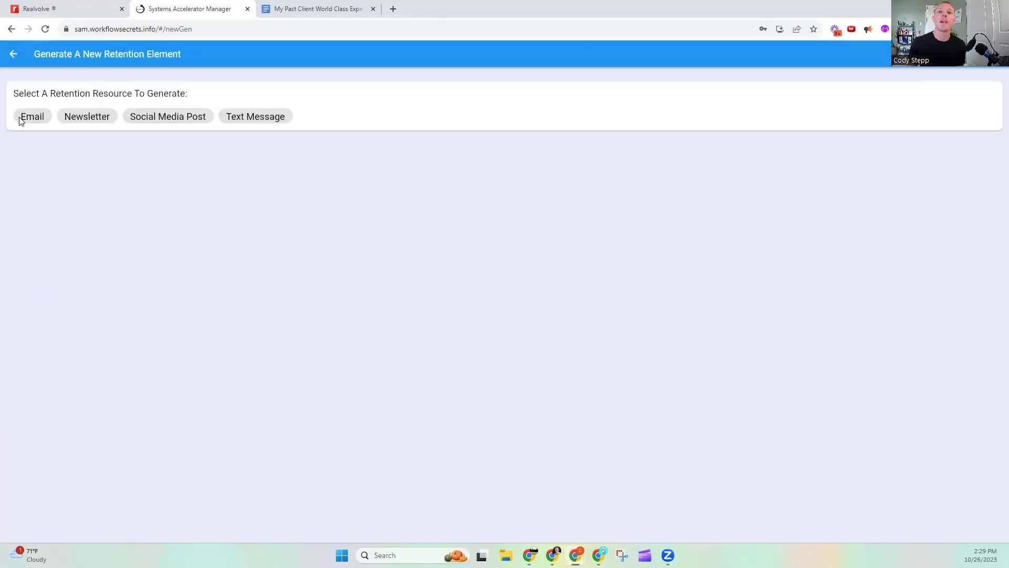
Step: Check the "Air filters" item in the past client document and return to Systems Accelerator Manager
{"action": "left_click", "coordinate": [318, 9]}
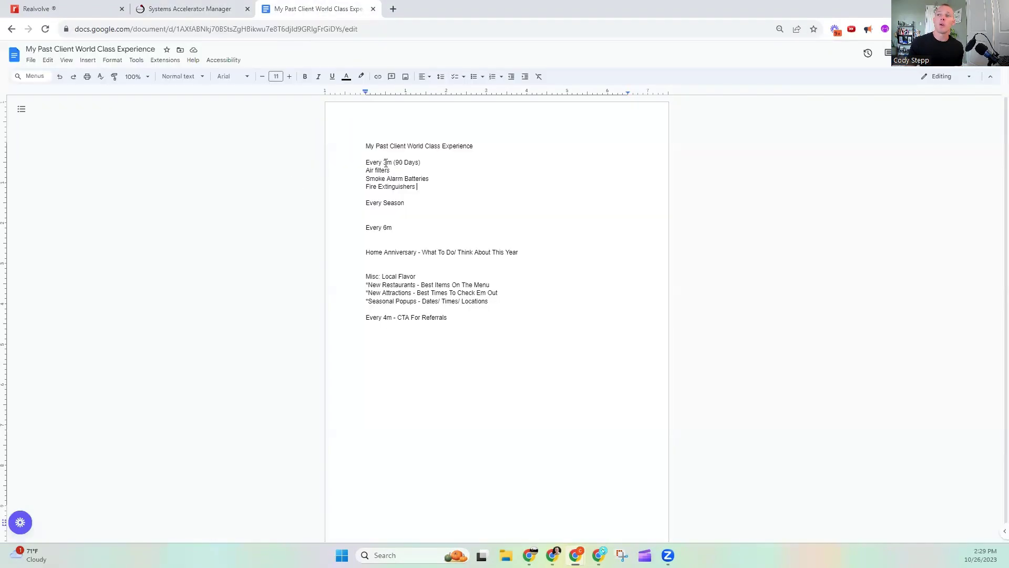
{"action": "left_click_drag", "start_coordinate": [392, 169], "coordinate": [365, 170]}
{"action": "left_click", "coordinate": [178, 6]}
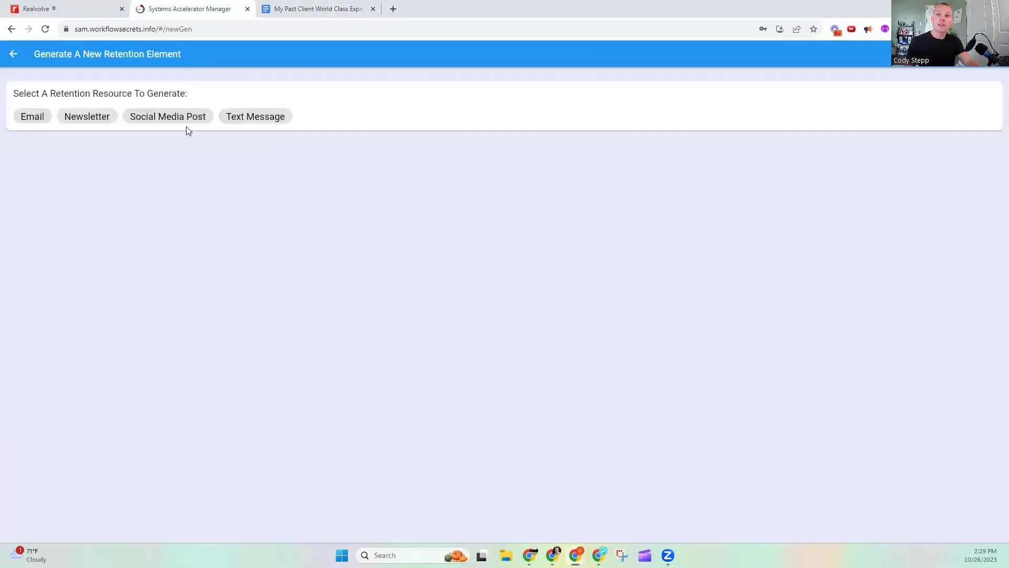
Step: Choose Email as the Retention resource, keeping the default team member and the First Time Home Buyers niche
{"action": "left_click", "coordinate": [37, 116]}
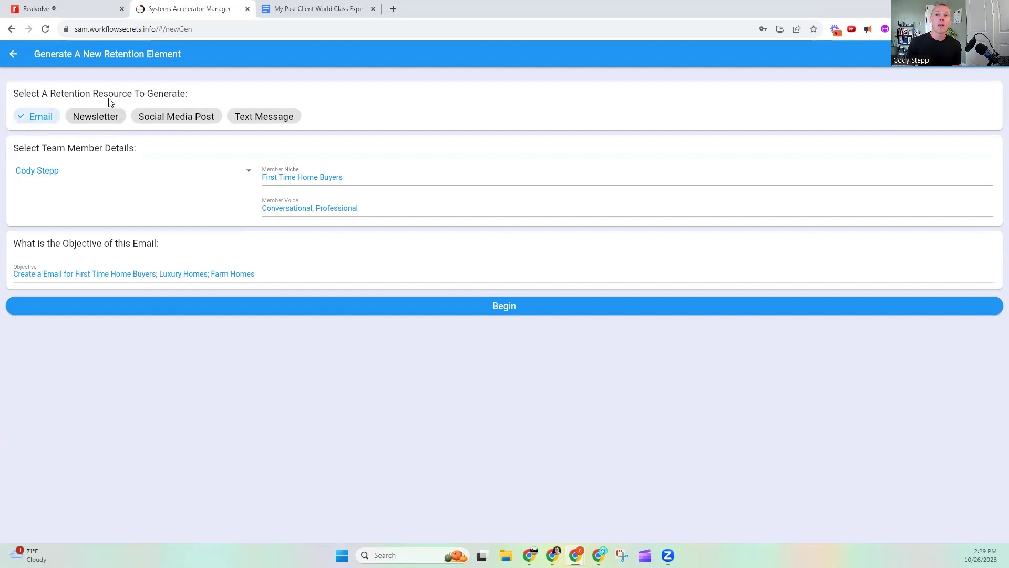
{"action": "left_click", "coordinate": [160, 182]}
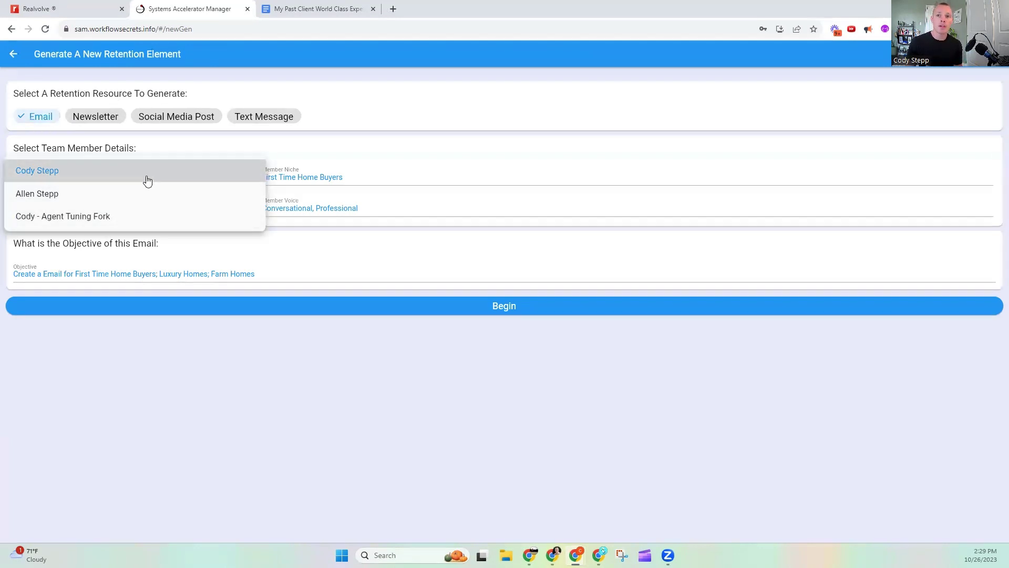
{"action": "left_click", "coordinate": [147, 180]}
{"action": "left_click", "coordinate": [294, 177]}
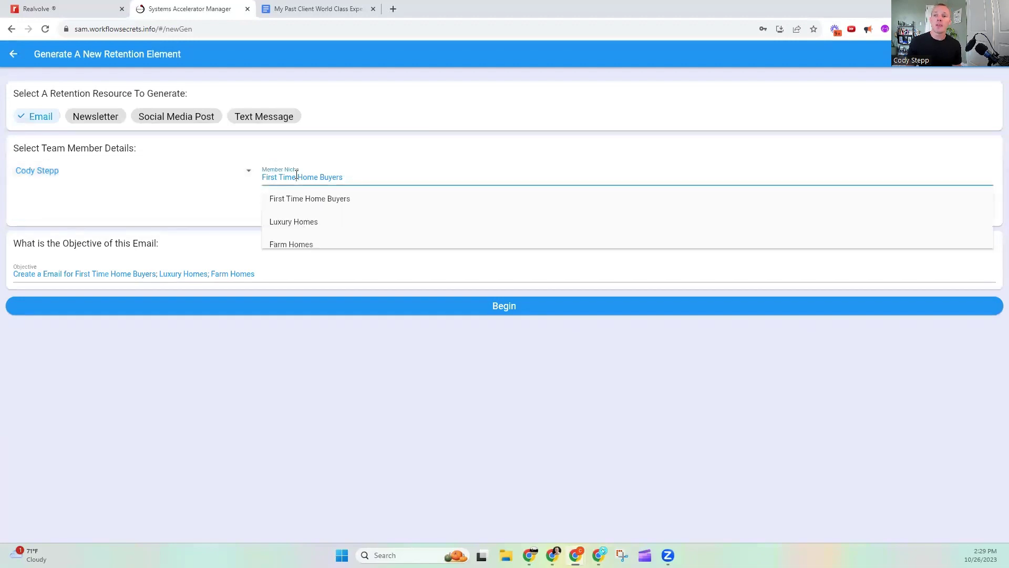
{"action": "left_click", "coordinate": [315, 199]}
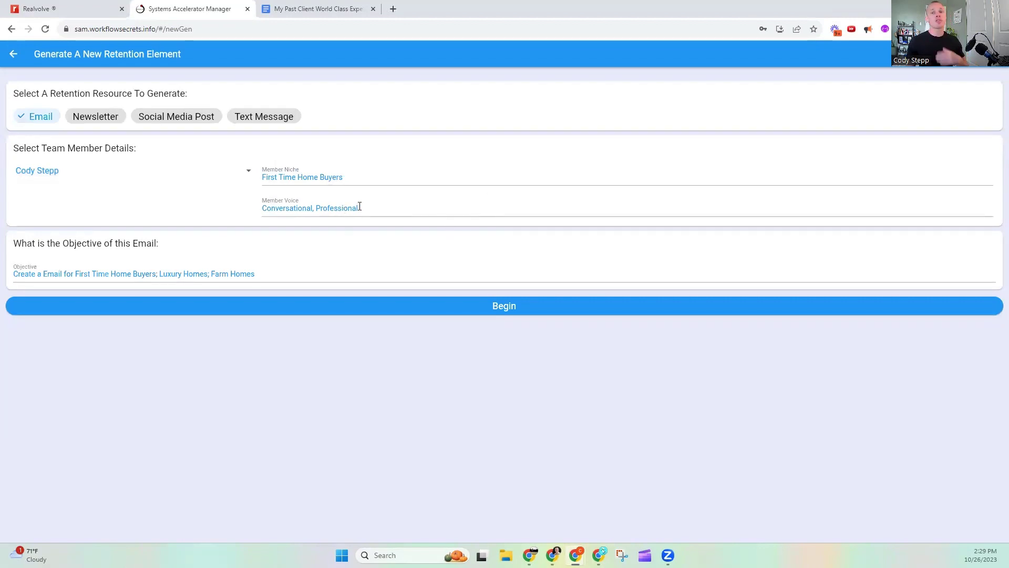
Step: Change the email objective to "Create a Email for First Time Home Buyers reminding them about their Air filters needing to be replaced."
{"action": "left_click", "coordinate": [71, 275]}
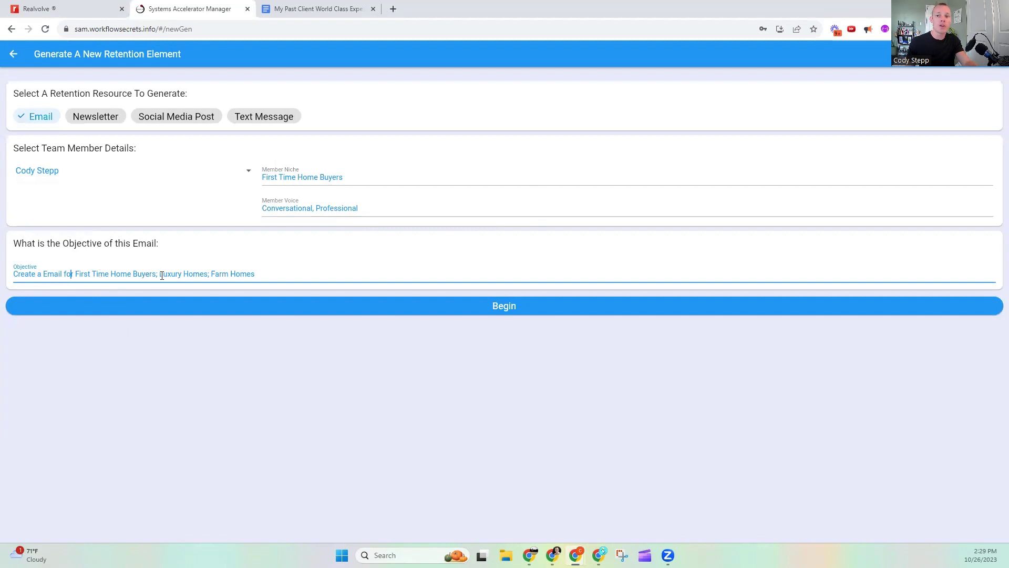
{"action": "left_click_drag", "start_coordinate": [157, 273], "coordinate": [343, 278]}
{"action": "type", "text": "reminding the m"}
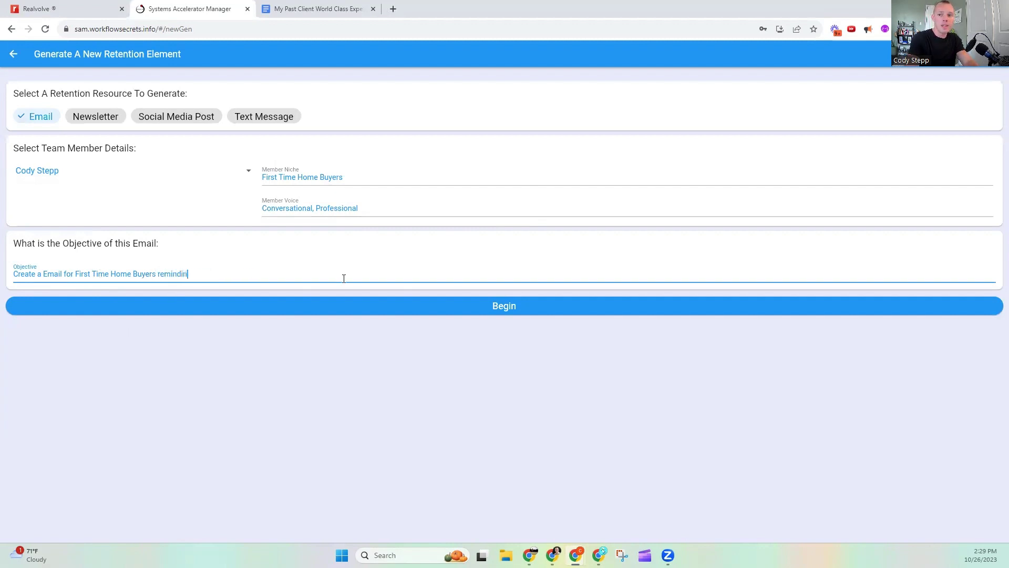
{"action": "key", "text": "BackSpace"}
{"action": "key", "text": "BackSpace"}
{"action": "type", "text": "m about their "}
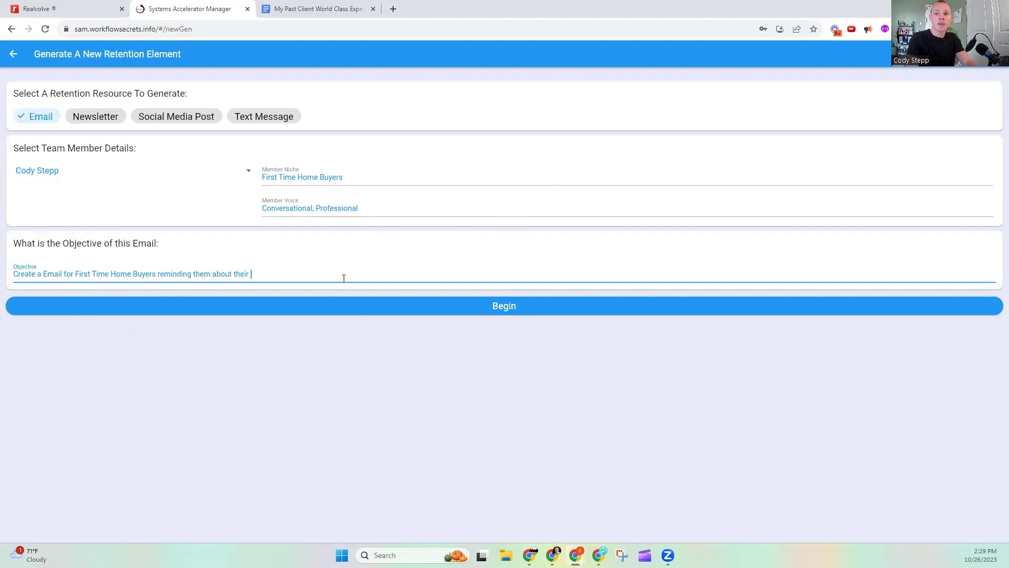
{"action": "type", "text": "Air filters needing "}
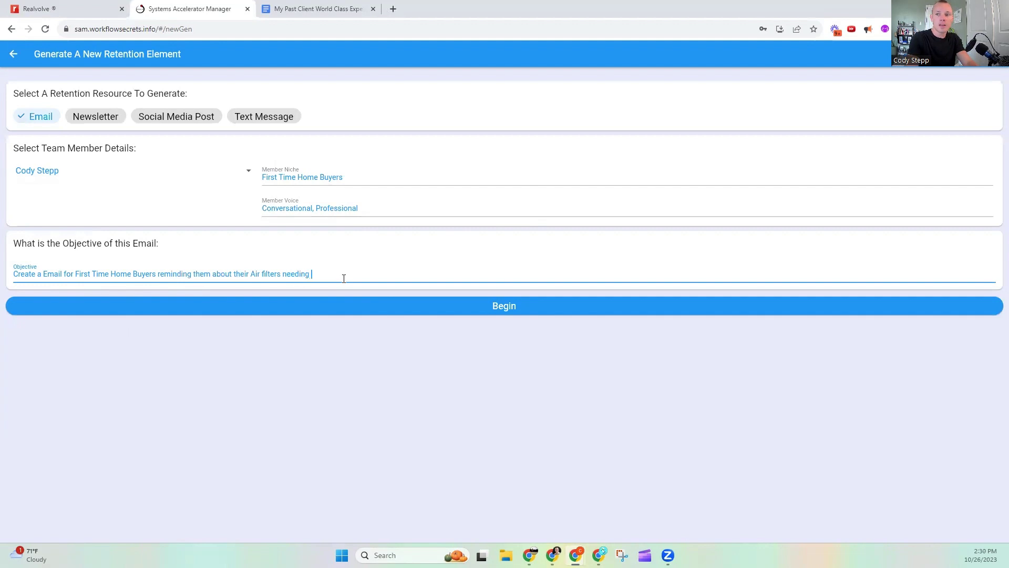
{"action": "type", "text": "to be replaced. "}
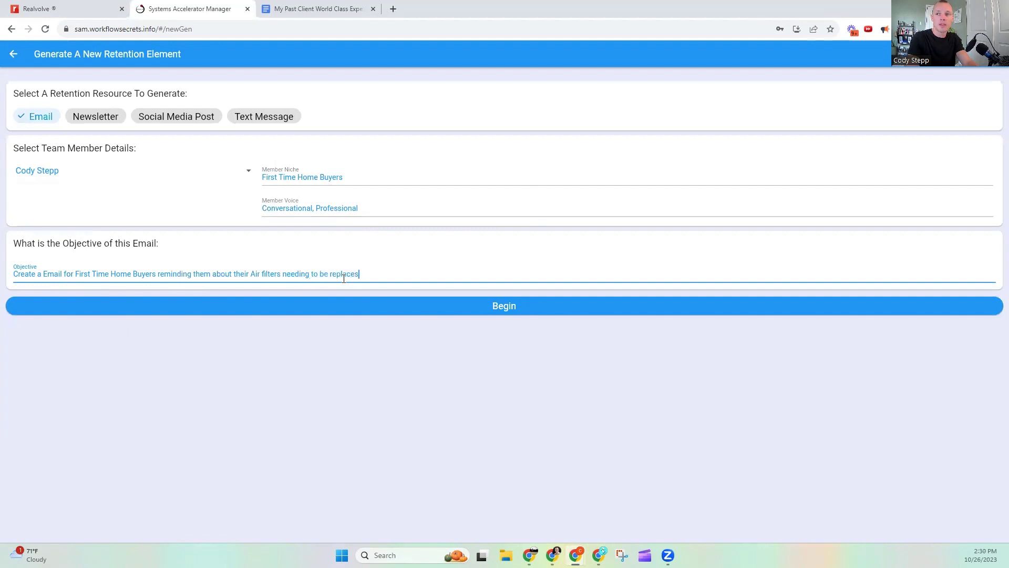
Step: Add "I will send this every 3 months." to the objective and generate the email with the suggested refinement answers
{"action": "type", "text": "I will send tihs"}
{"action": "key", "text": "BackSpace"}
{"action": "key", "text": "BackSpace"}
{"action": "key", "text": "BackSpace"}
{"action": "type", "text": "his every 3 months."}
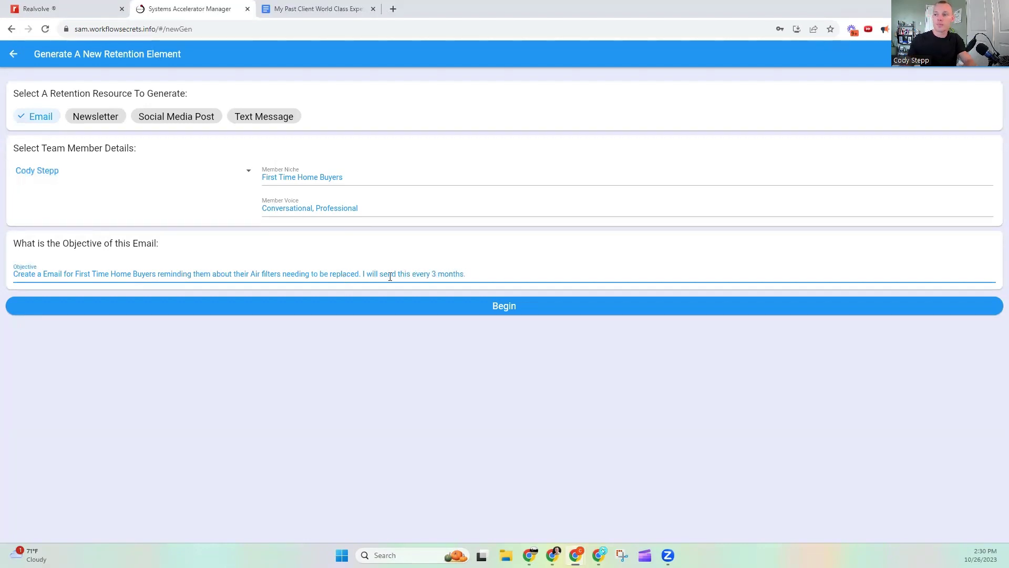
{"action": "left_click", "coordinate": [500, 307]}
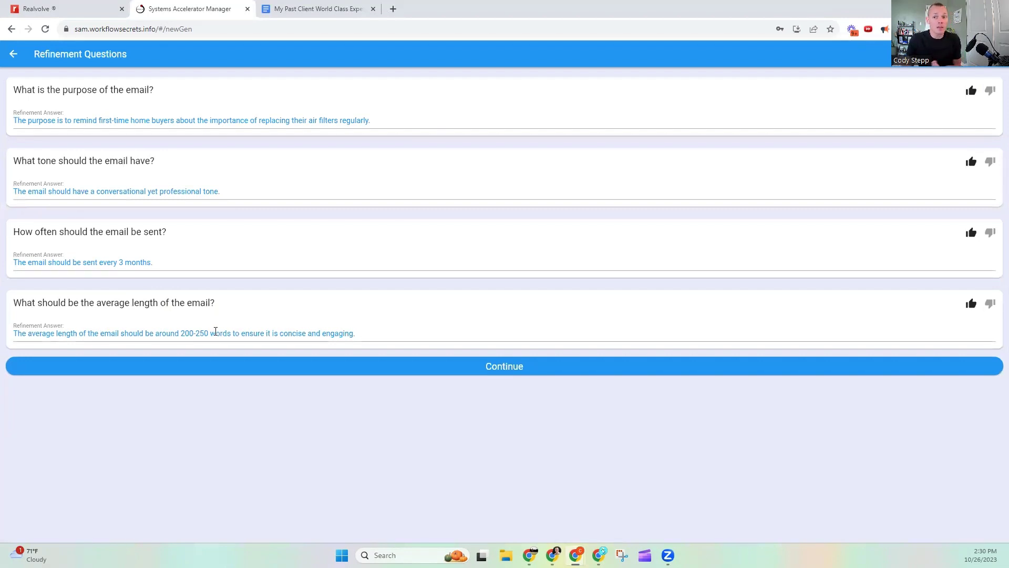
{"action": "left_click", "coordinate": [536, 376]}
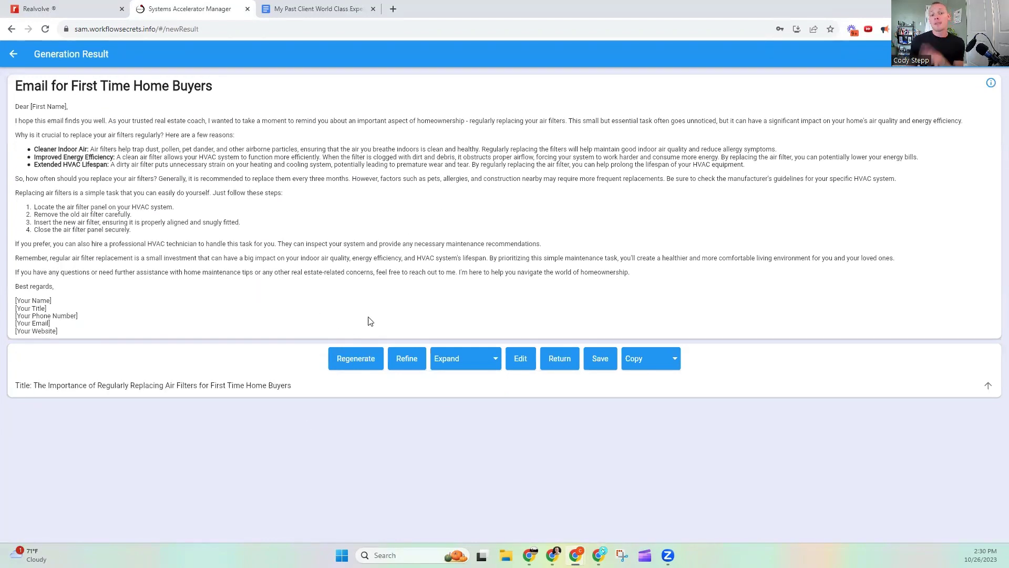
Step: Regenerate the email, compare the two versions, and select generation 1
{"action": "left_click", "coordinate": [348, 361]}
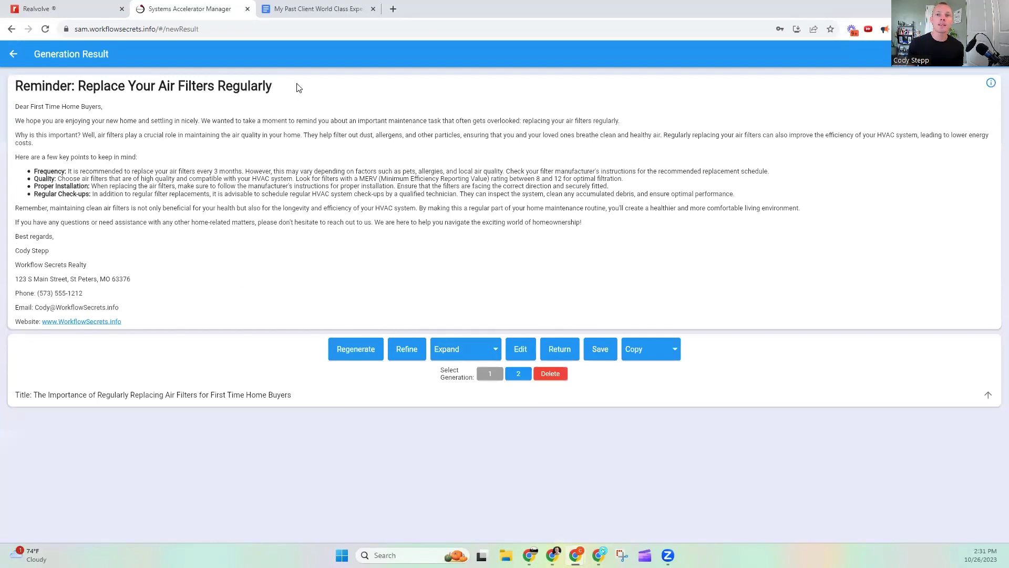
{"action": "left_click", "coordinate": [490, 374]}
{"action": "left_click", "coordinate": [518, 375]}
{"action": "left_click", "coordinate": [491, 374]}
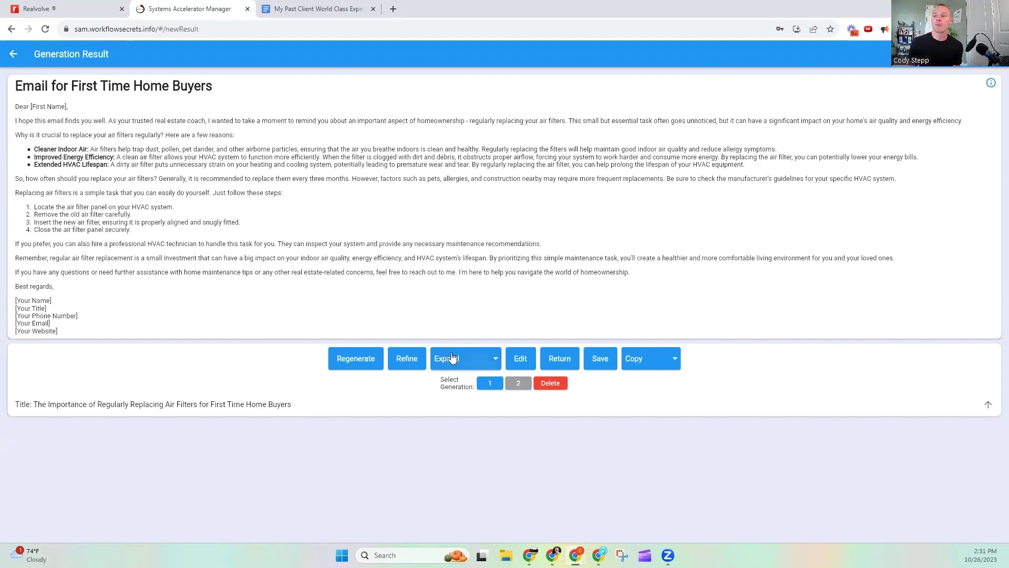
Step: Look at the refinement instructions prompt and the rich-text editor for the email, cancelling both without changes
{"action": "left_click", "coordinate": [411, 360]}
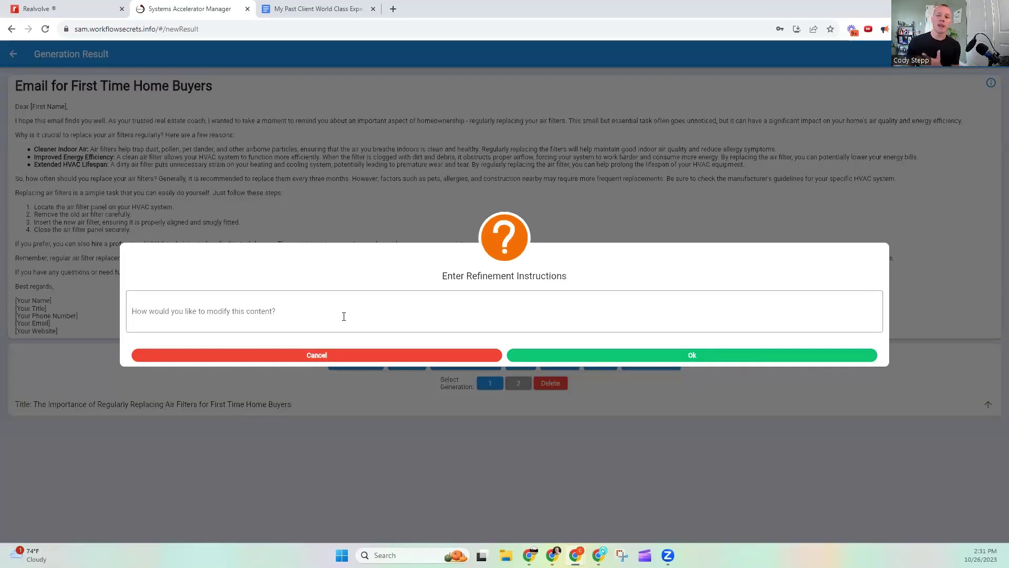
{"action": "left_click", "coordinate": [440, 363]}
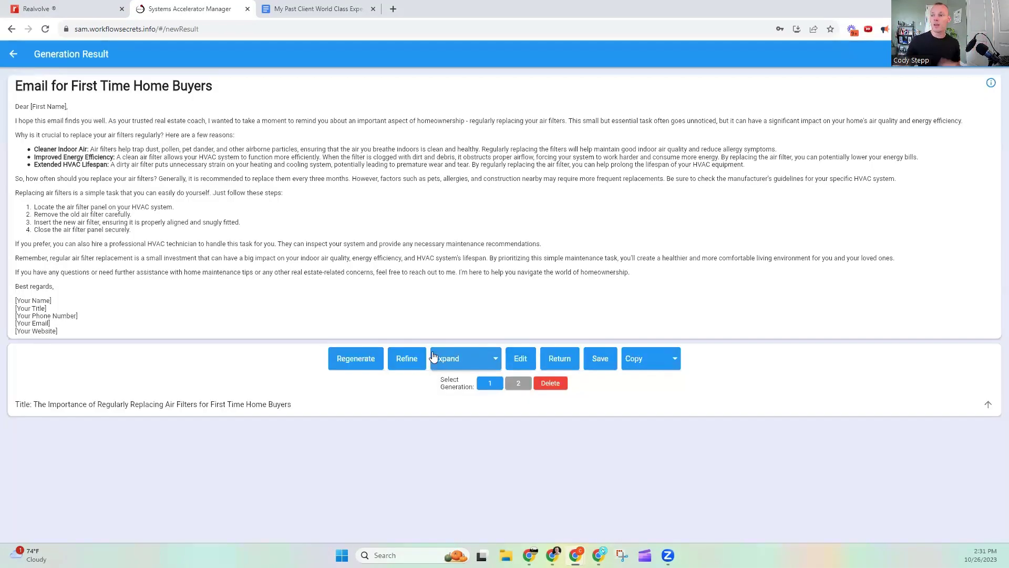
{"action": "left_click", "coordinate": [521, 359]}
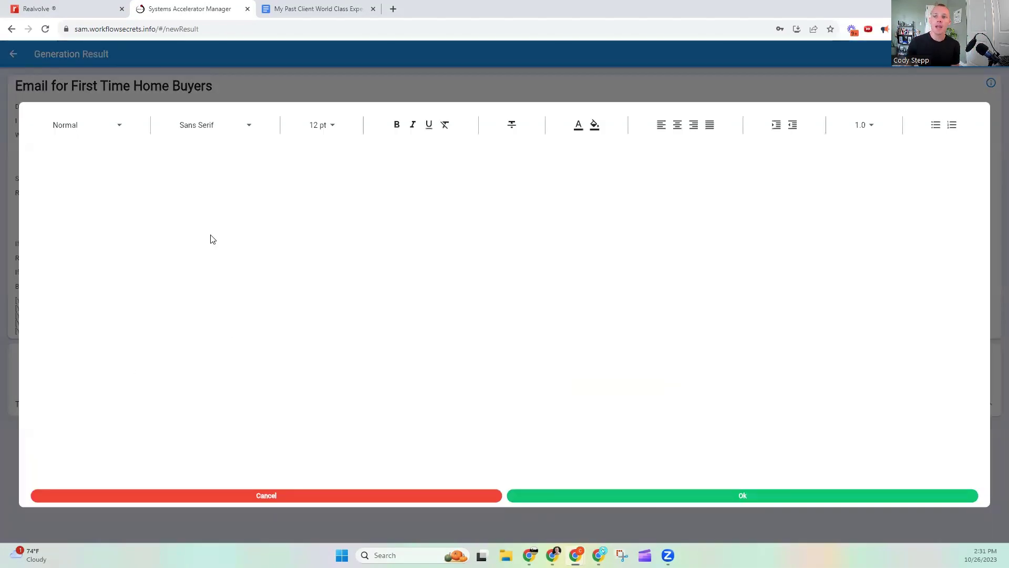
{"action": "left_click", "coordinate": [170, 251]}
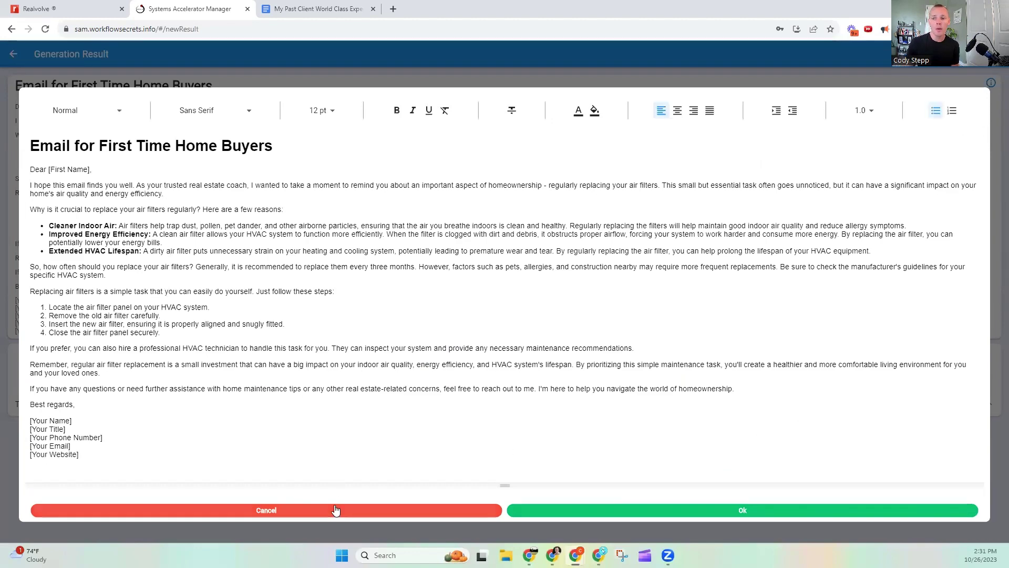
{"action": "left_click", "coordinate": [452, 509]}
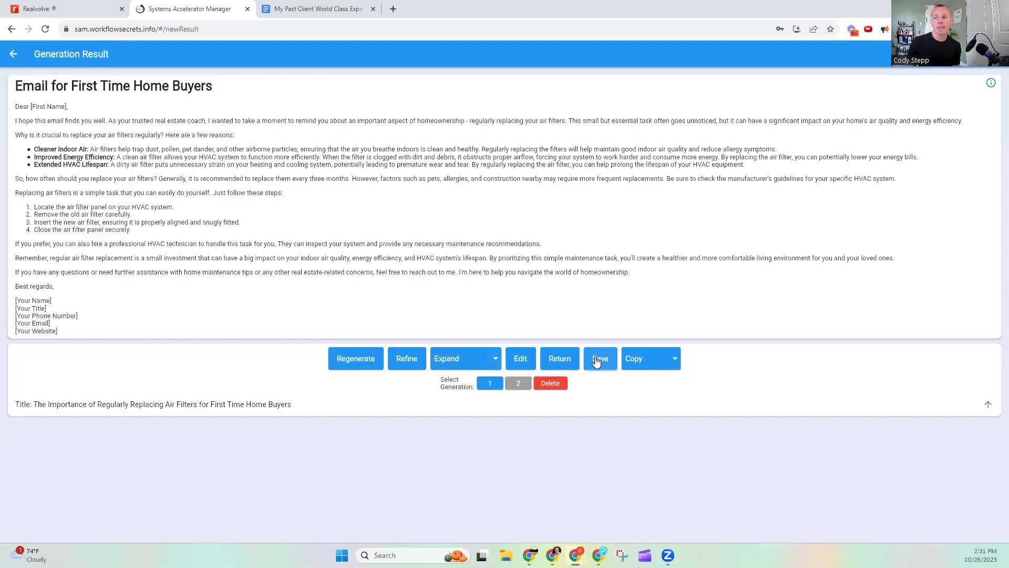
Step: Save the generated email and copy its text body, followed by its HTML source
{"action": "left_click", "coordinate": [598, 363]}
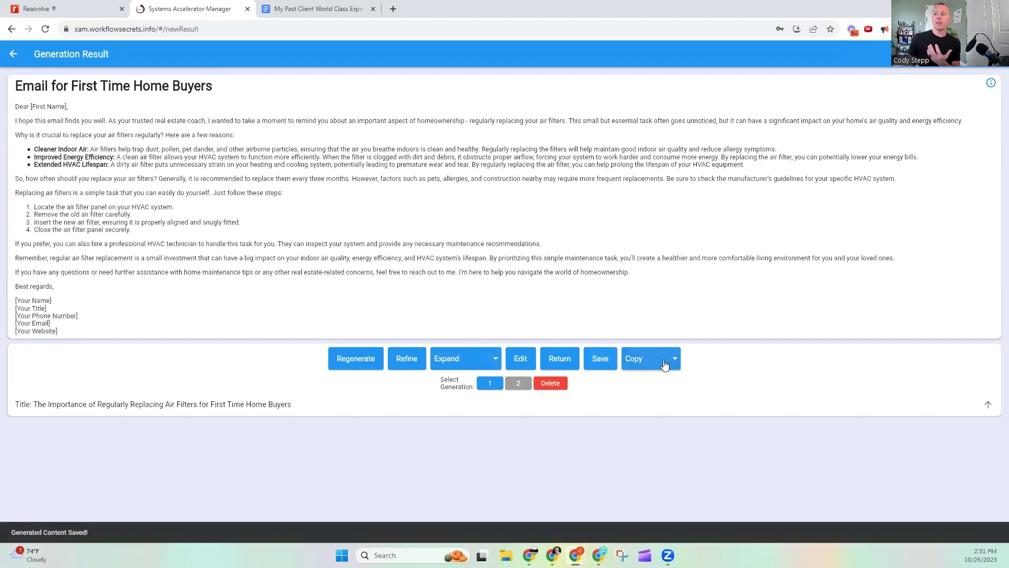
{"action": "left_click", "coordinate": [635, 365]}
{"action": "left_click", "coordinate": [637, 363]}
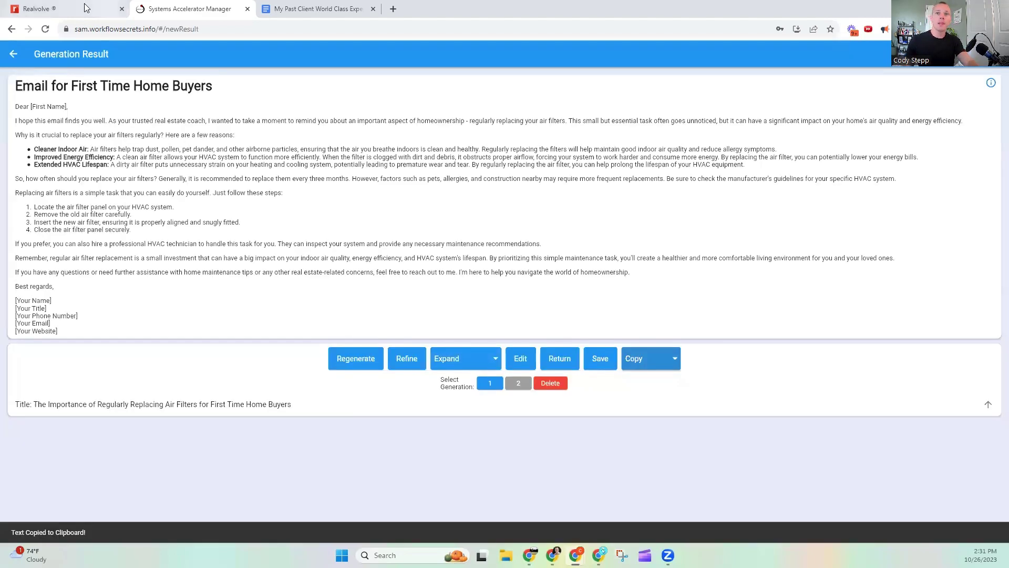
{"action": "left_click", "coordinate": [652, 360]}
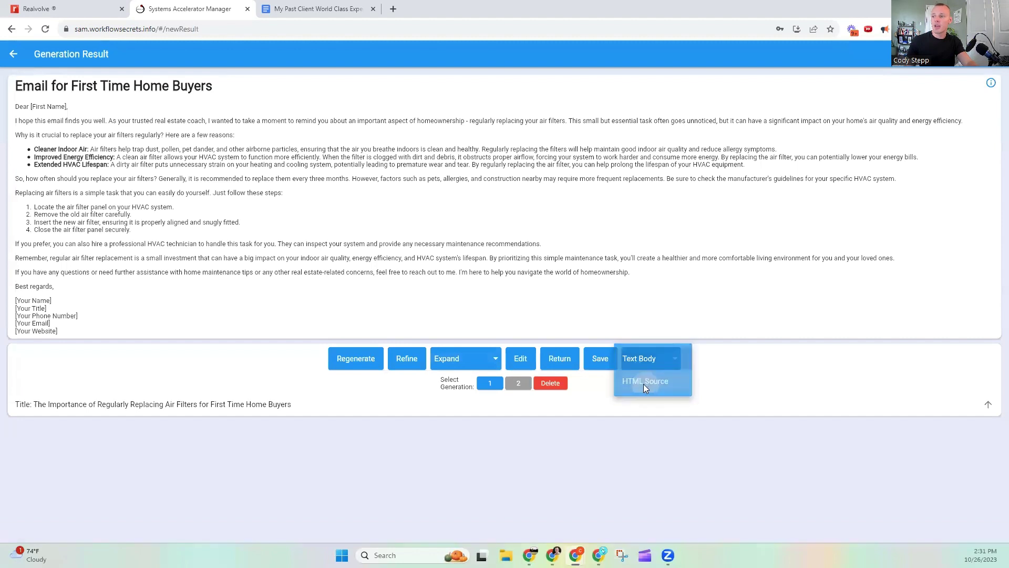
{"action": "left_click", "coordinate": [646, 383]}
Step: Switch to Realvolve and start a new workflow, titling it "My Past Client World Class Experience" with the heading copied from the past client document
{"action": "left_click", "coordinate": [95, 7]}
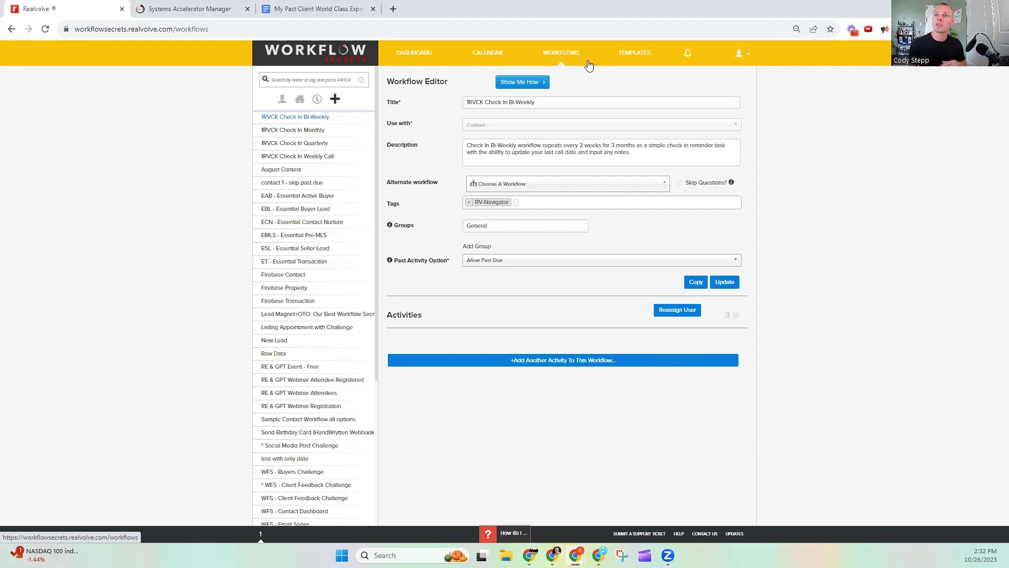
{"action": "left_click", "coordinate": [335, 99]}
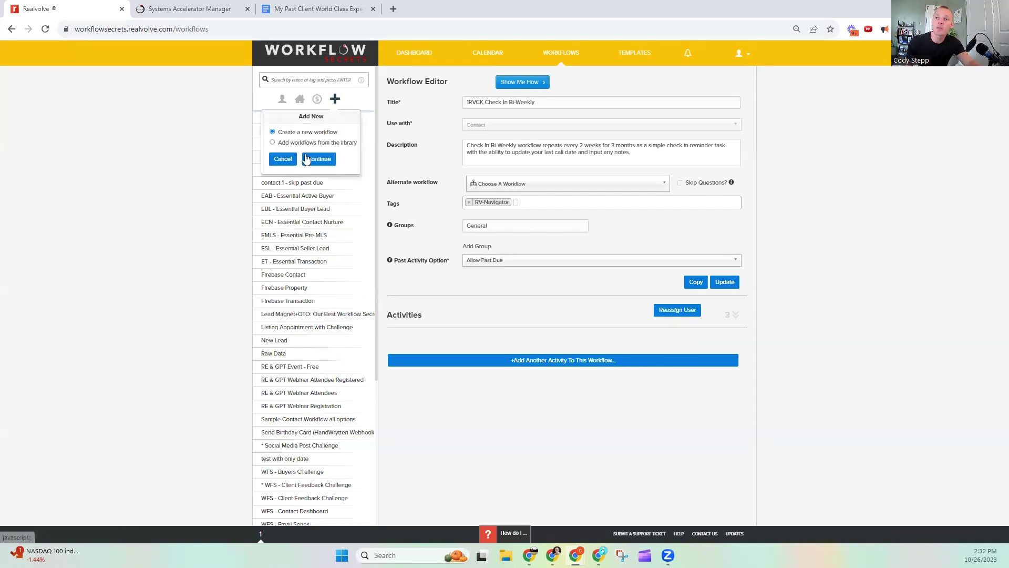
{"action": "left_click", "coordinate": [316, 163]}
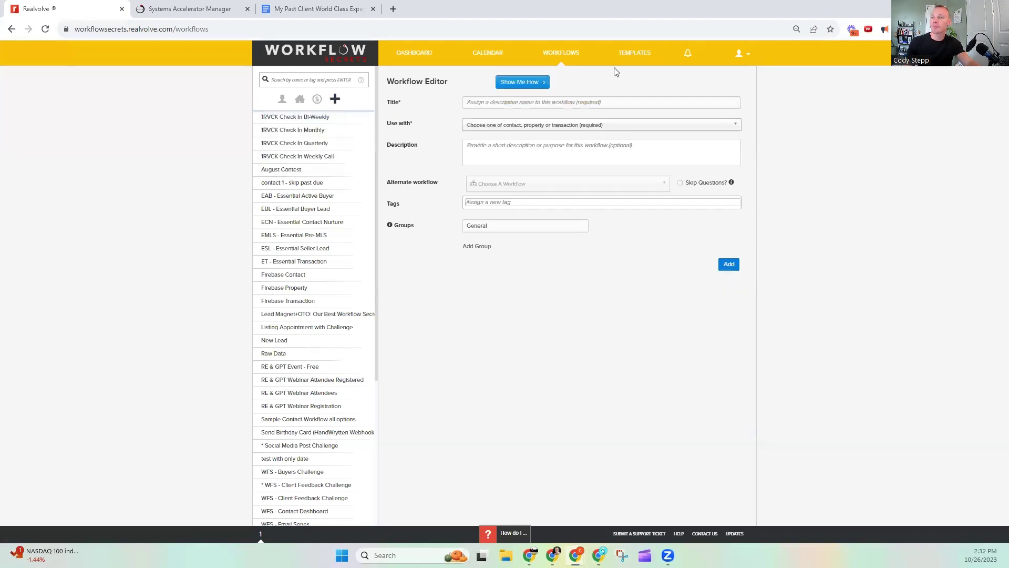
{"action": "left_click", "coordinate": [547, 100]}
{"action": "left_click", "coordinate": [356, 7]}
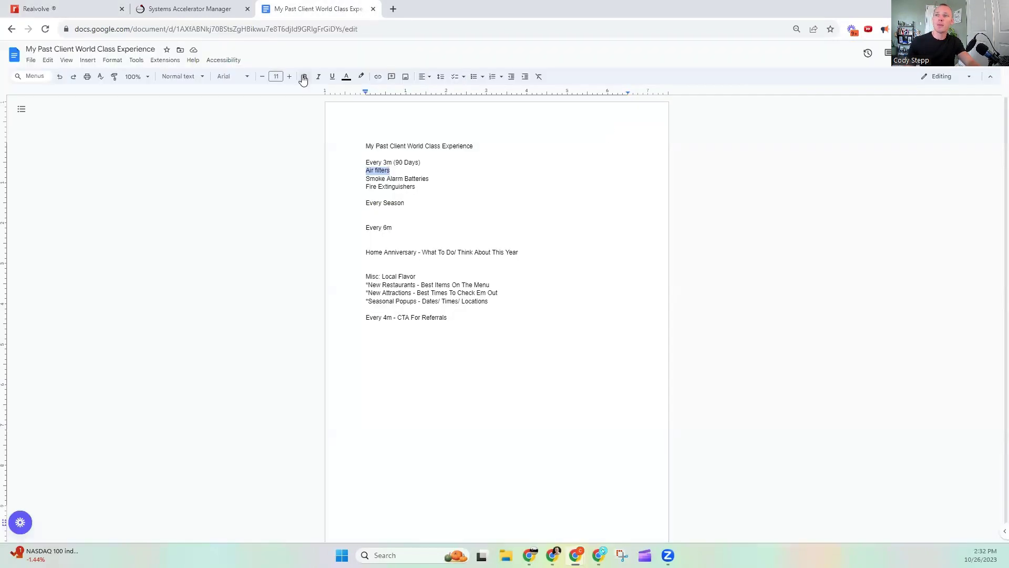
{"action": "triple_click", "coordinate": [416, 147]}
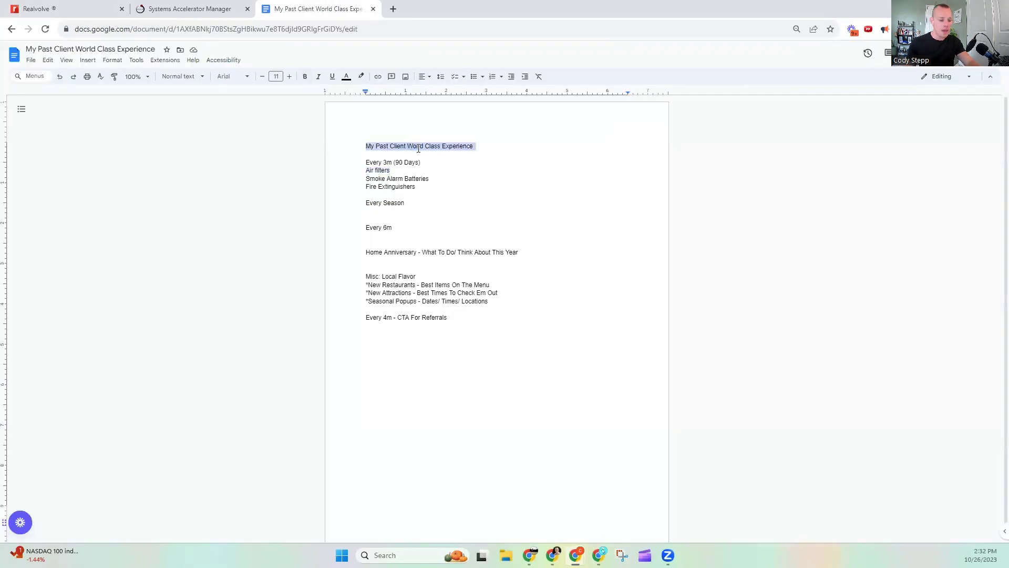
{"action": "left_click", "coordinate": [112, 7]}
{"action": "key", "text": "ctrl+v"}
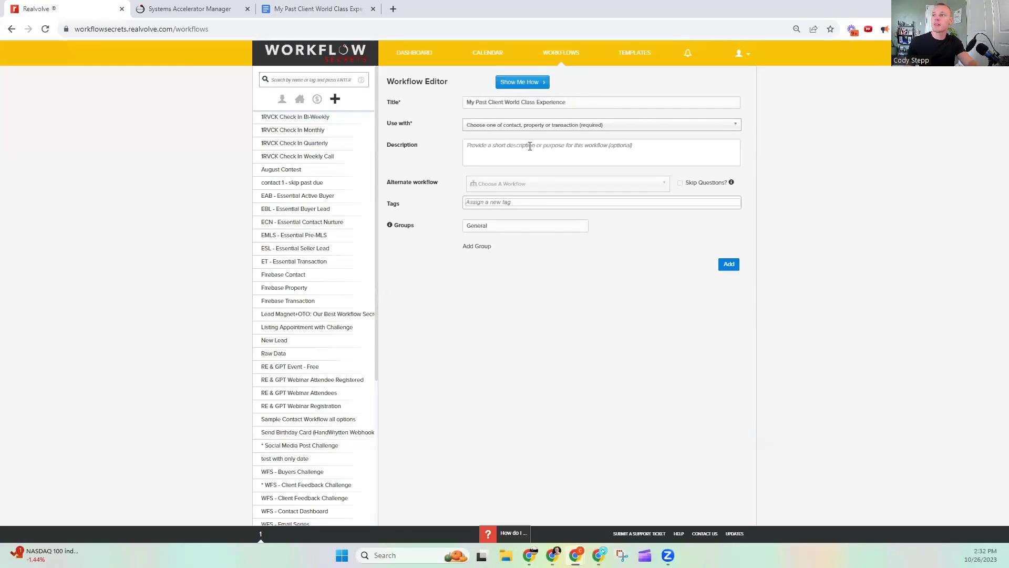
Step: Set the workflow to be used with Contact and add it
{"action": "left_click", "coordinate": [532, 129]}
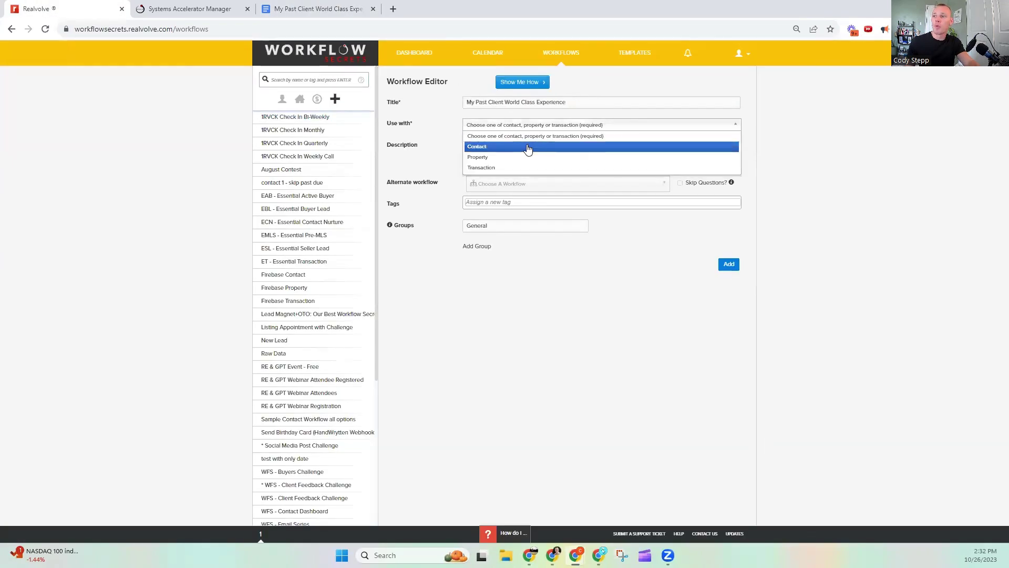
{"action": "left_click", "coordinate": [529, 147]}
{"action": "left_click", "coordinate": [511, 263]}
{"action": "left_click", "coordinate": [512, 270]}
{"action": "left_click", "coordinate": [730, 283]}
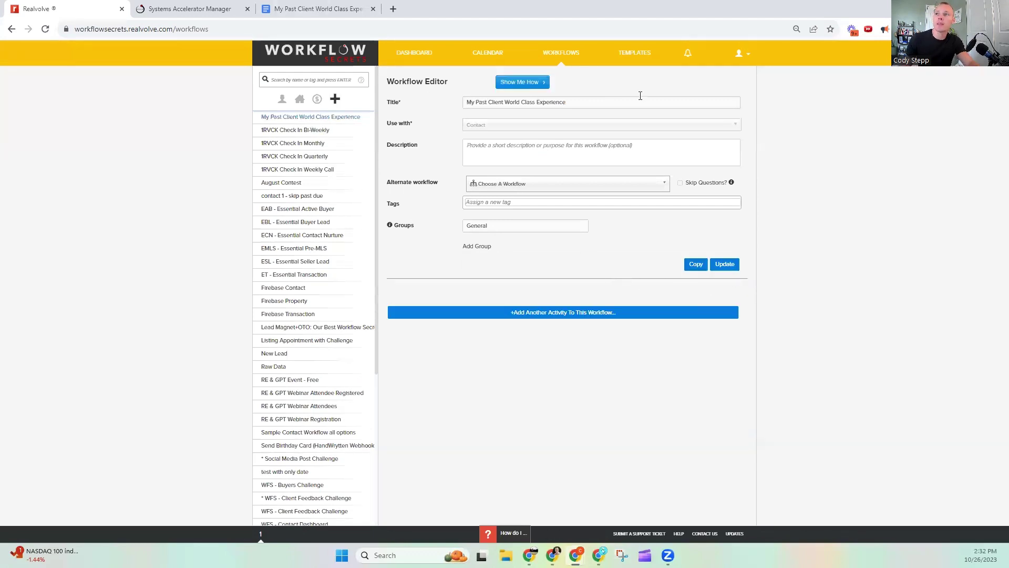
Step: Open the Realvolve Templates page in a new tab and copy the email's HTML source from Systems Accelerator Manager
{"action": "right_click", "coordinate": [625, 61]}
{"action": "left_click", "coordinate": [637, 69]}
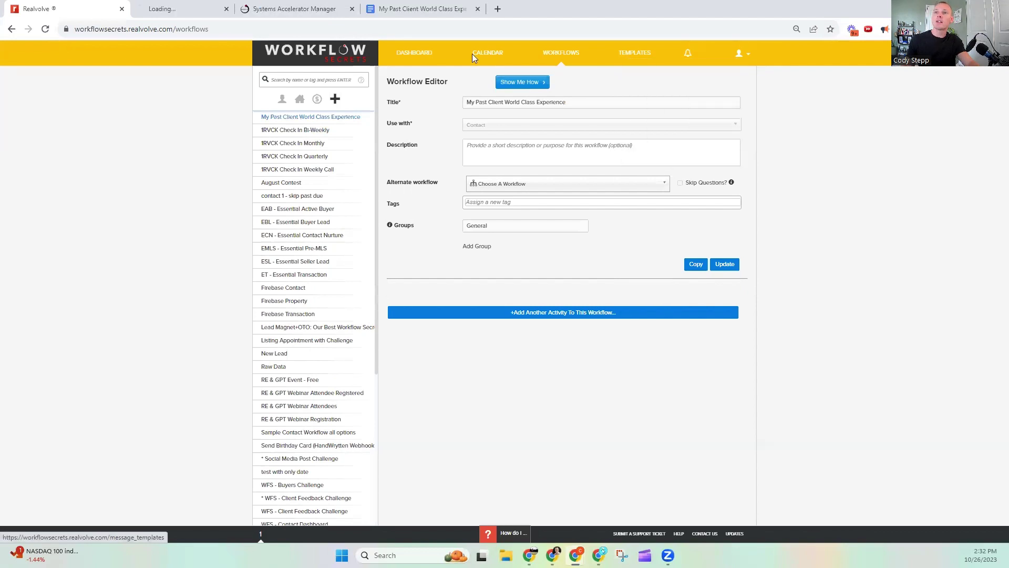
{"action": "left_click", "coordinate": [215, 7]}
{"action": "left_click", "coordinate": [301, 5]}
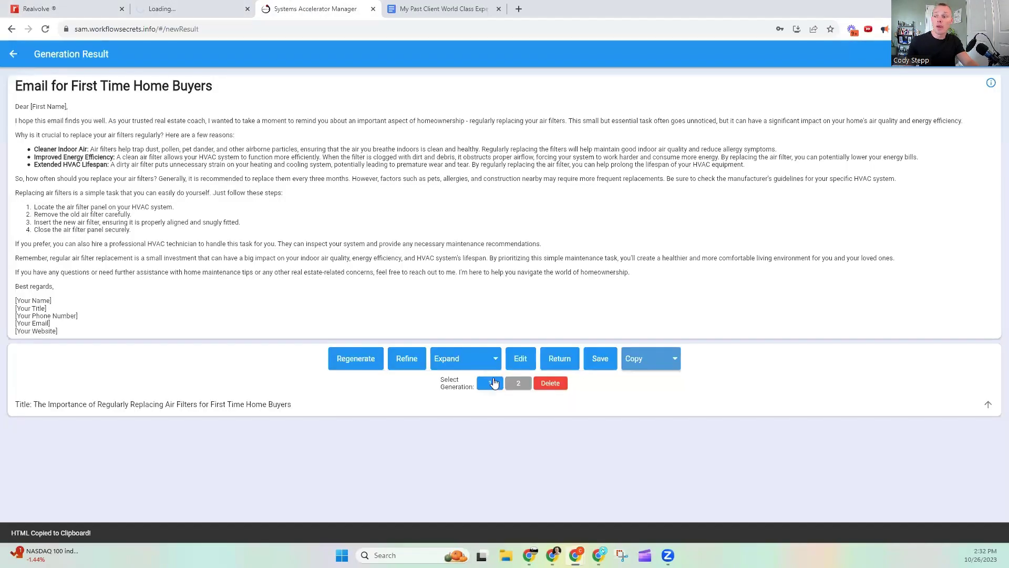
{"action": "left_click", "coordinate": [636, 358]}
{"action": "left_click", "coordinate": [642, 382]}
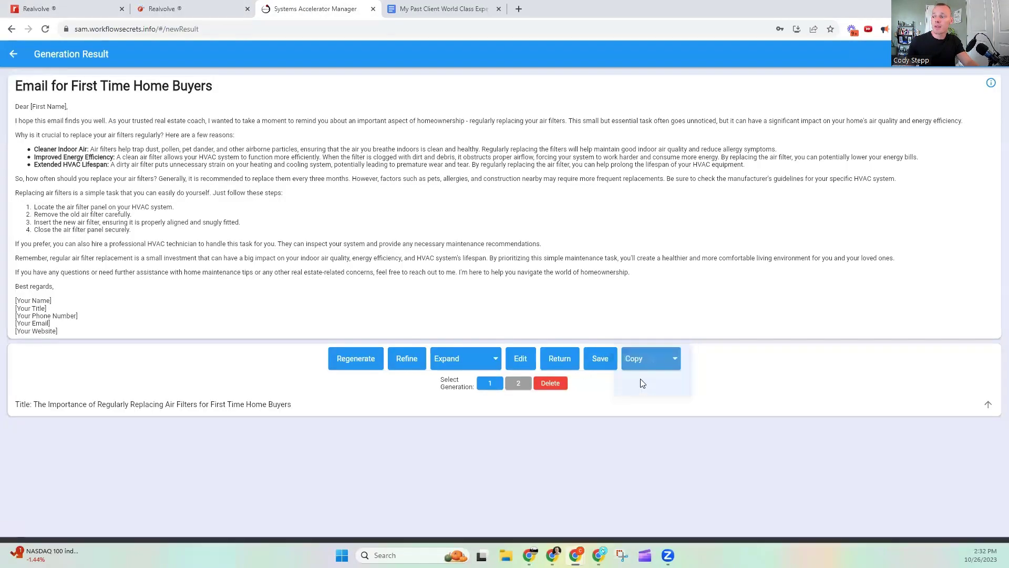
Step: Author a new template in Realvolve, replace its source code with the copied email HTML, and return to the formatted view
{"action": "left_click", "coordinate": [200, 9]}
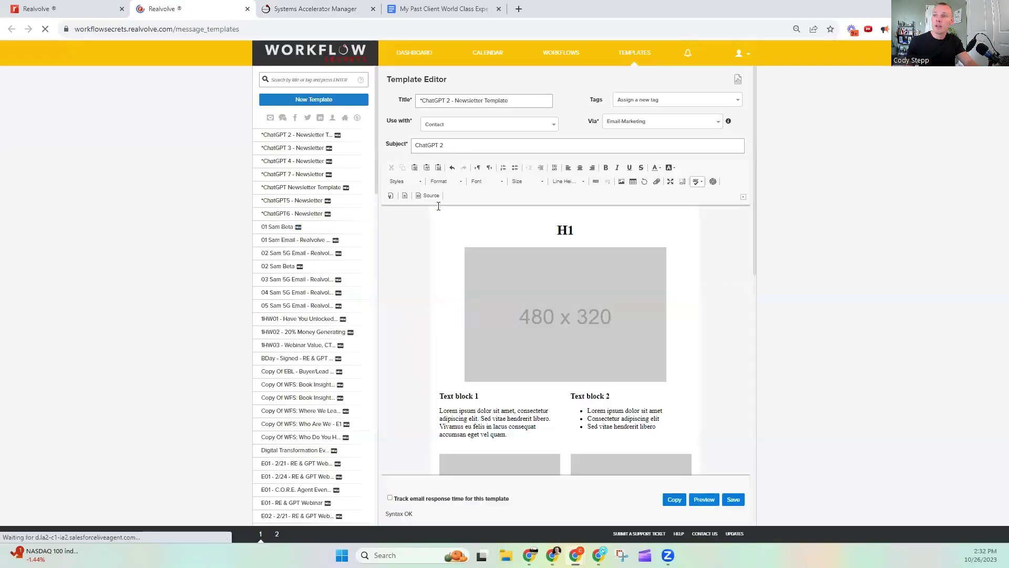
{"action": "left_click", "coordinate": [323, 100]}
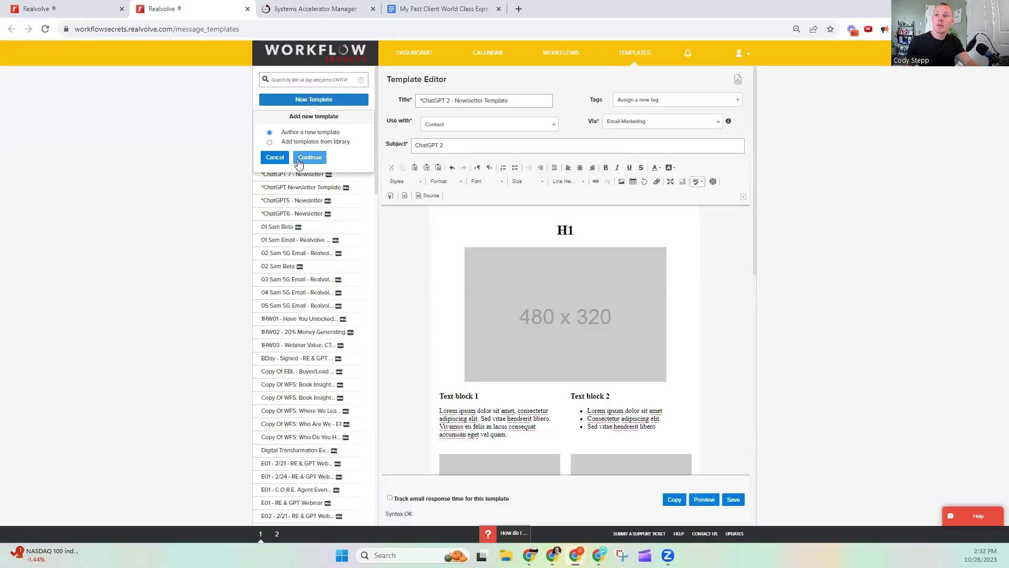
{"action": "left_click", "coordinate": [304, 159]}
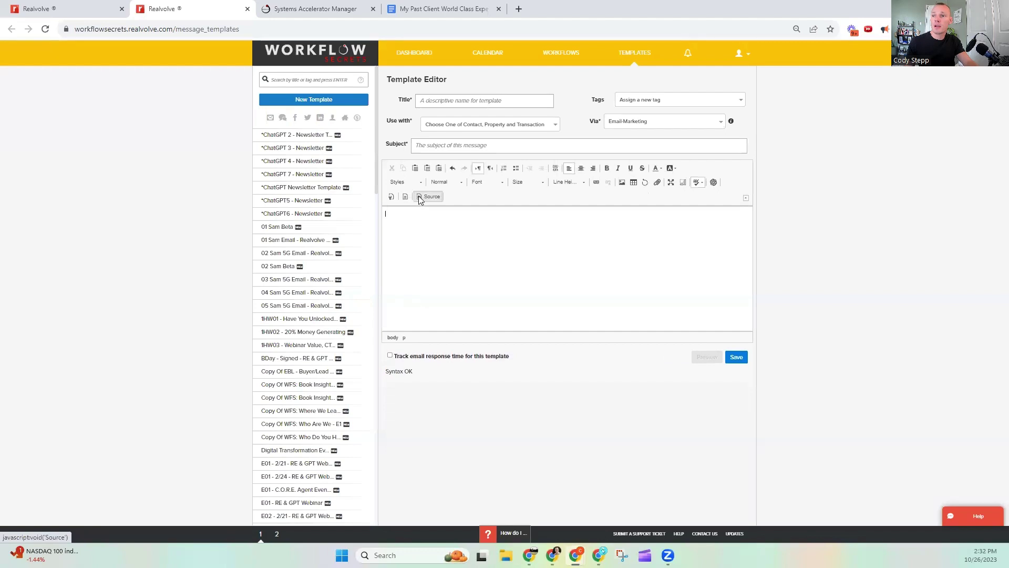
{"action": "triple_click", "coordinate": [407, 259]}
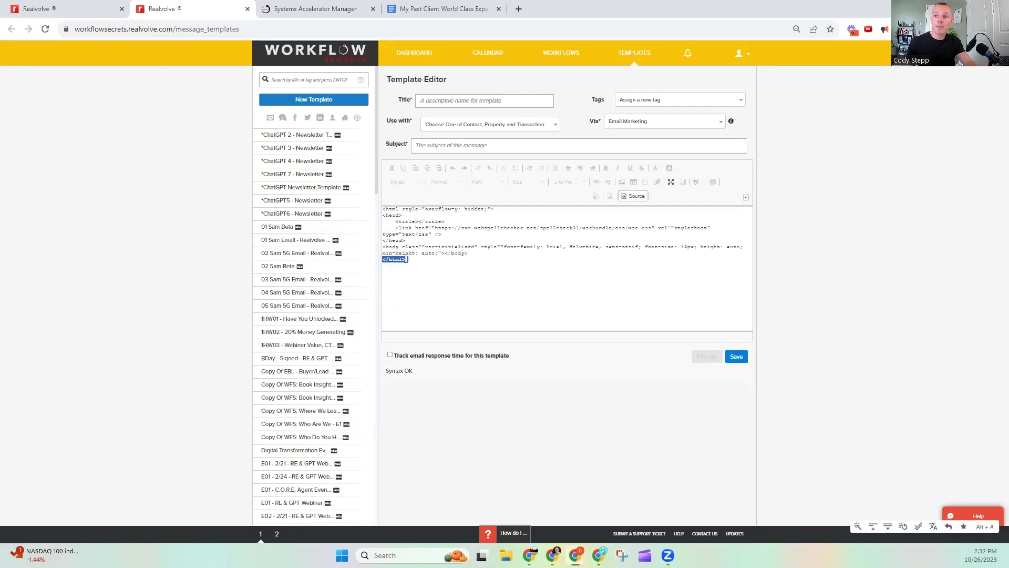
{"action": "key", "text": "ctrl+a"}
{"action": "key", "text": "ctrl+v"}
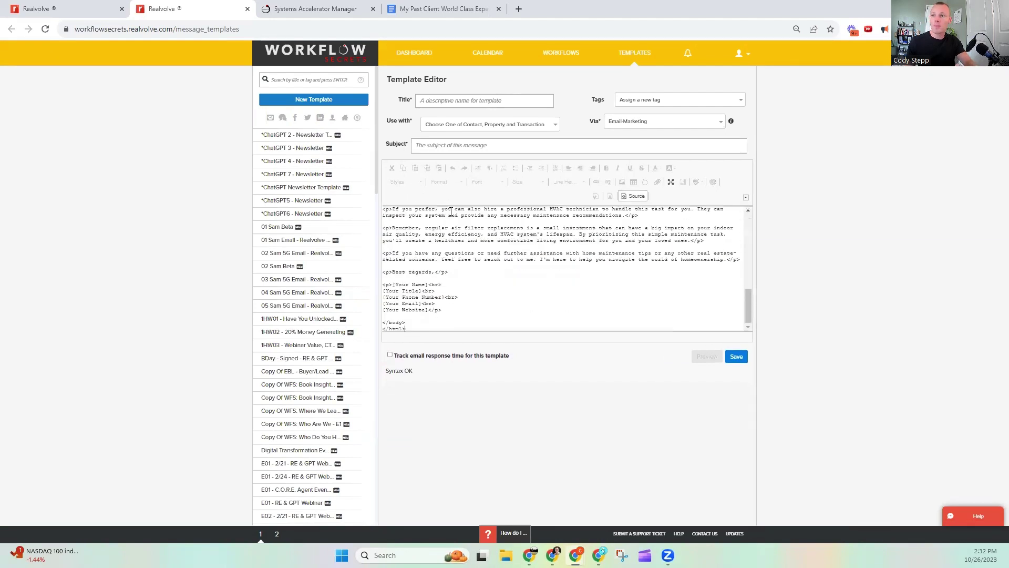
{"action": "left_click", "coordinate": [636, 197]}
{"action": "scroll", "coordinate": [536, 272], "scroll_direction": "down", "scroll_amount": 3}
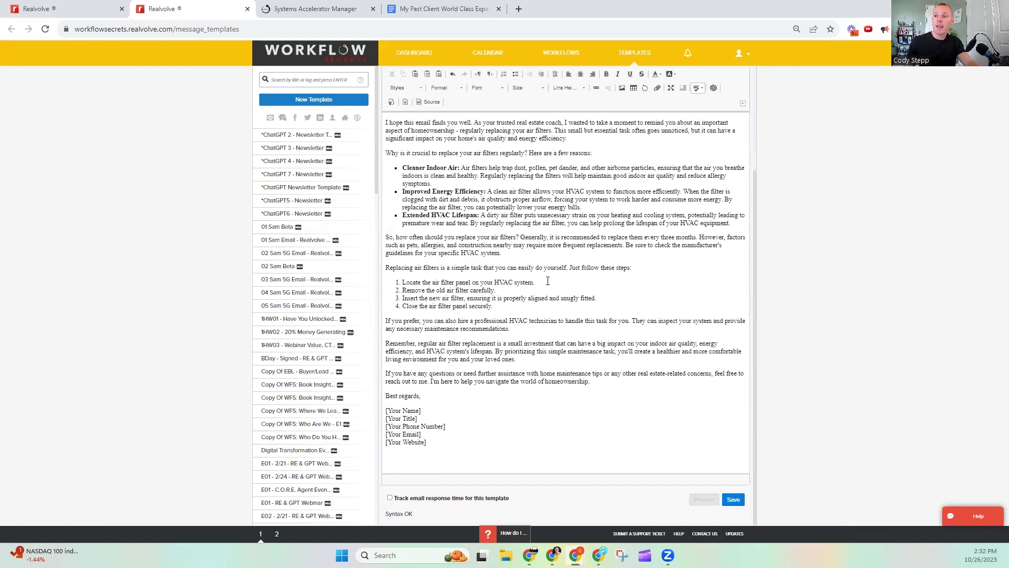
Step: Copy the heading "Email for First Time Home Buyers" from the email body and remove it there
{"action": "scroll", "coordinate": [536, 272], "scroll_direction": "up", "scroll_amount": 3}
{"action": "scroll", "coordinate": [536, 272], "scroll_direction": "down", "scroll_amount": 3}
{"action": "scroll", "coordinate": [533, 279], "scroll_direction": "up", "scroll_amount": 3}
{"action": "triple_click", "coordinate": [491, 223]}
{"action": "key", "text": "ctrl+c"}
{"action": "key", "text": "BackSpace"}
{"action": "key", "text": "Delete"}
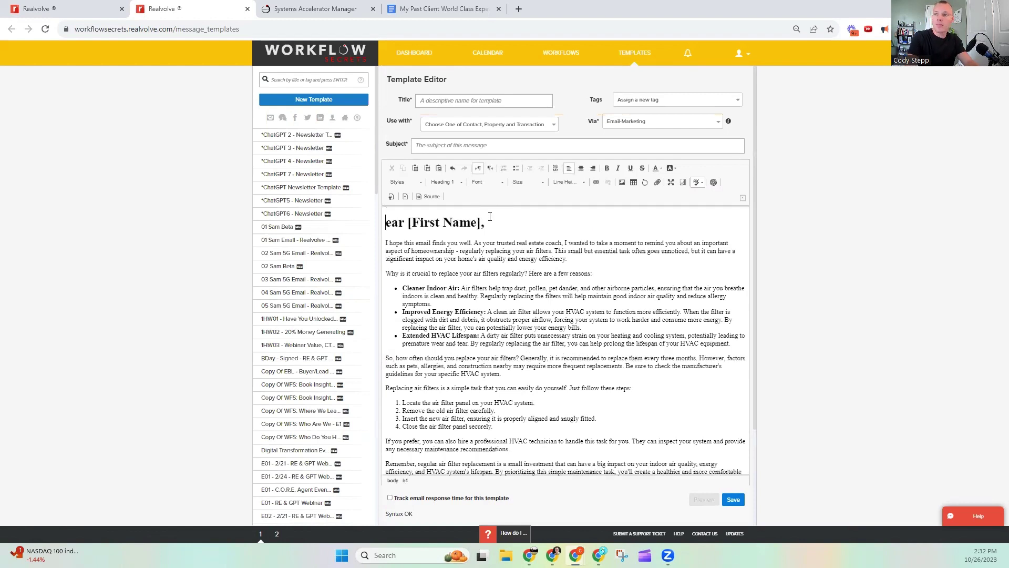
Step: Title the template "Email for First Time Home Buyers" and set it to be used with Contact
{"action": "left_click", "coordinate": [468, 100]}
{"action": "key", "text": "ctrl+v"}
{"action": "left_click", "coordinate": [479, 126]}
{"action": "left_click", "coordinate": [480, 136]}
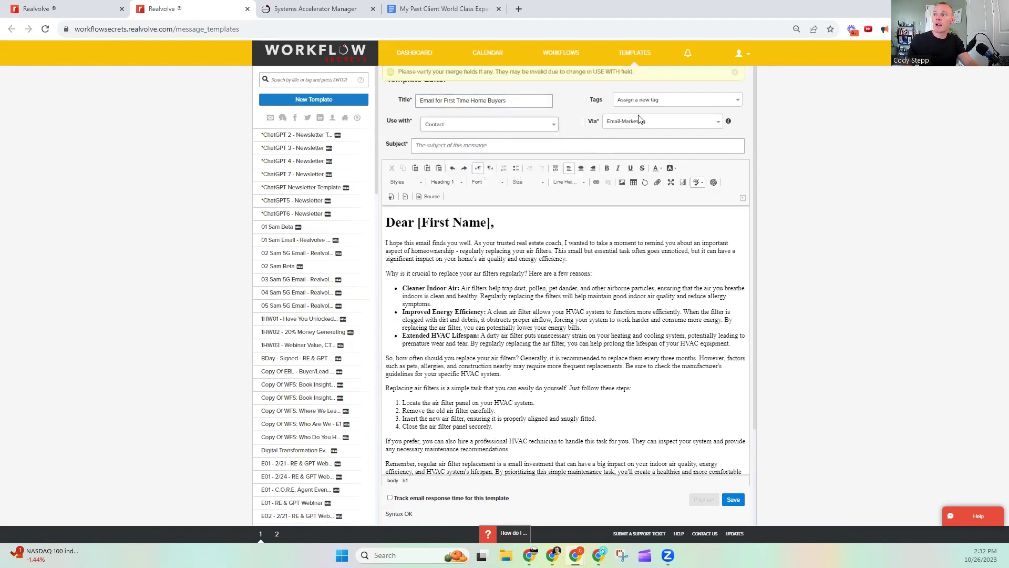
Step: Set the message subject to "Email for First Time Home Buyers" with Email-Marketing as the channel, and save the template
{"action": "left_click", "coordinate": [656, 121]}
{"action": "left_click", "coordinate": [656, 122]}
{"action": "left_click", "coordinate": [495, 149]}
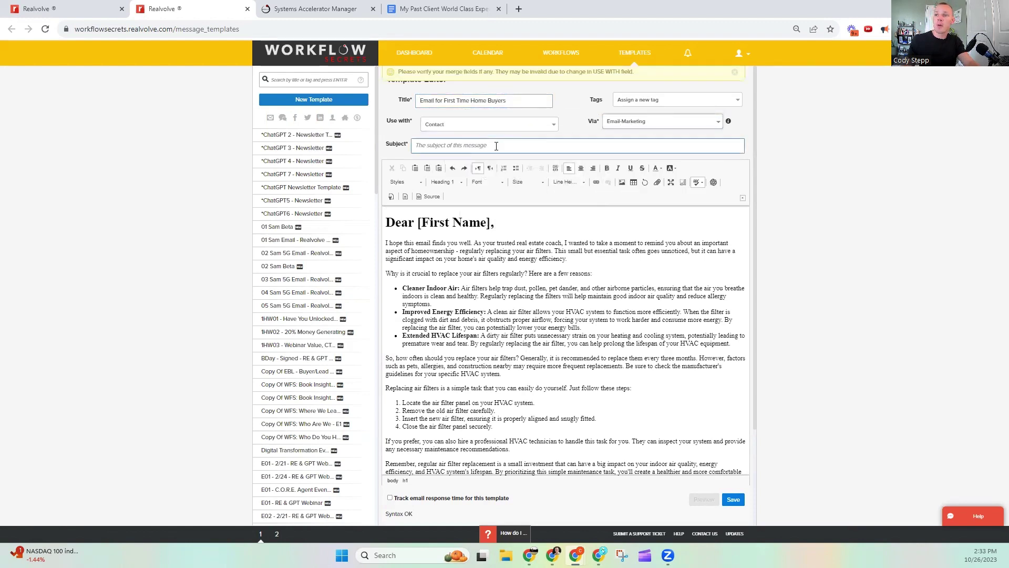
{"action": "key", "text": "ctrl+v"}
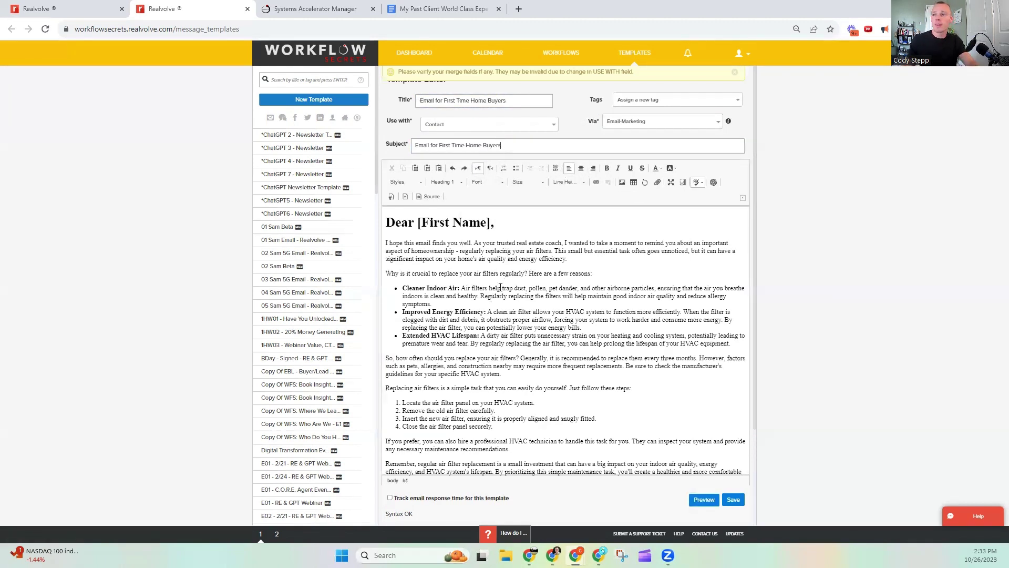
{"action": "scroll", "coordinate": [501, 285], "scroll_direction": "down", "scroll_amount": 3}
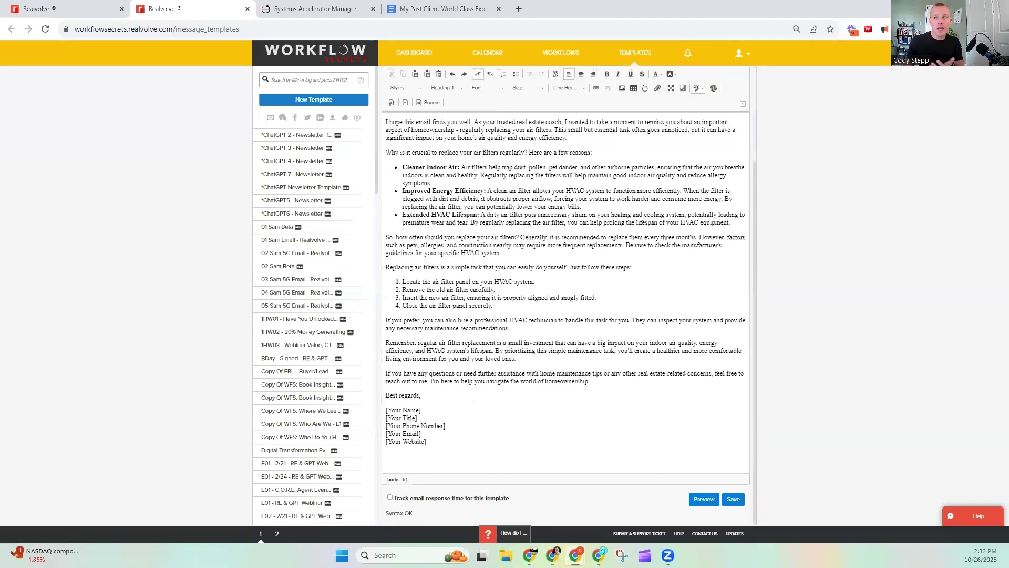
{"action": "scroll", "coordinate": [473, 402], "scroll_direction": "up", "scroll_amount": 3}
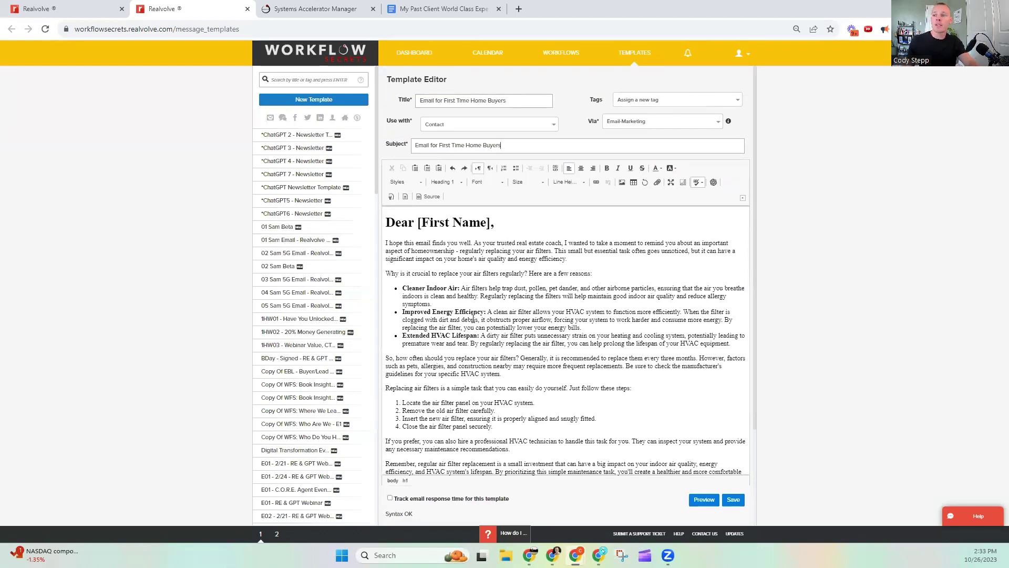
{"action": "scroll", "coordinate": [460, 401], "scroll_direction": "down", "scroll_amount": 3}
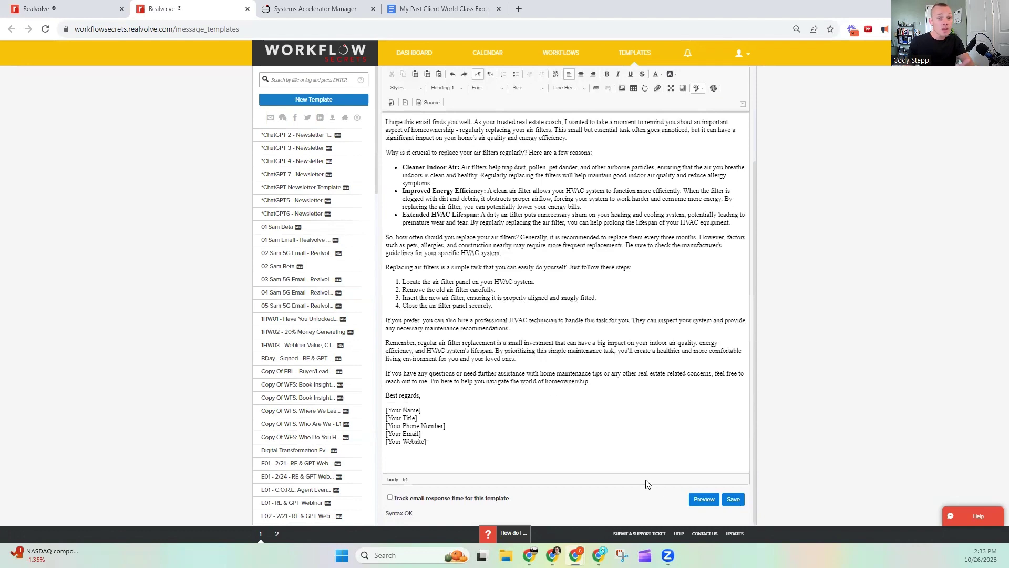
{"action": "left_click", "coordinate": [733, 499]}
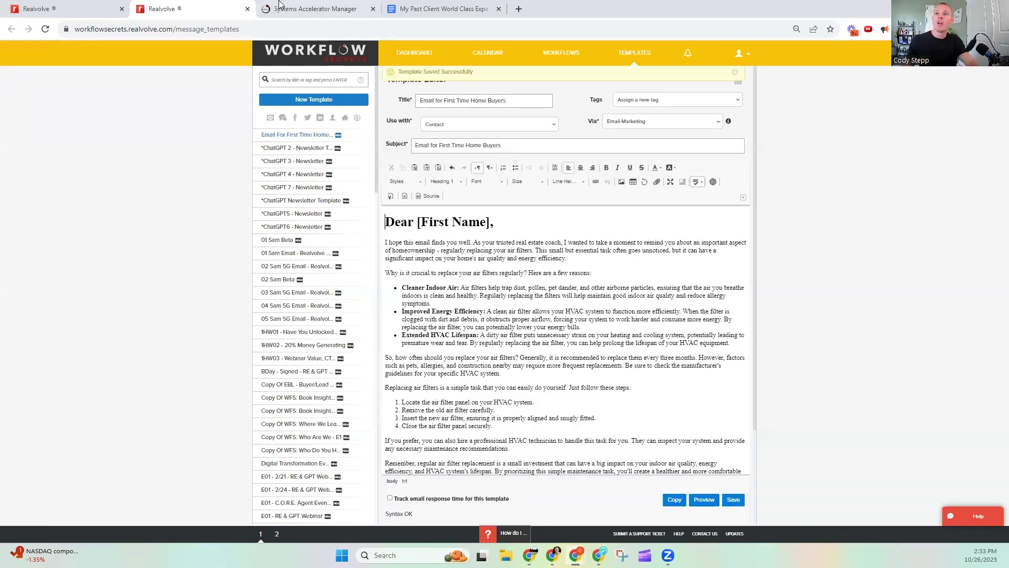
Step: Select the saved template's entire title for reuse in the workflow
{"action": "double_click", "coordinate": [494, 100]}
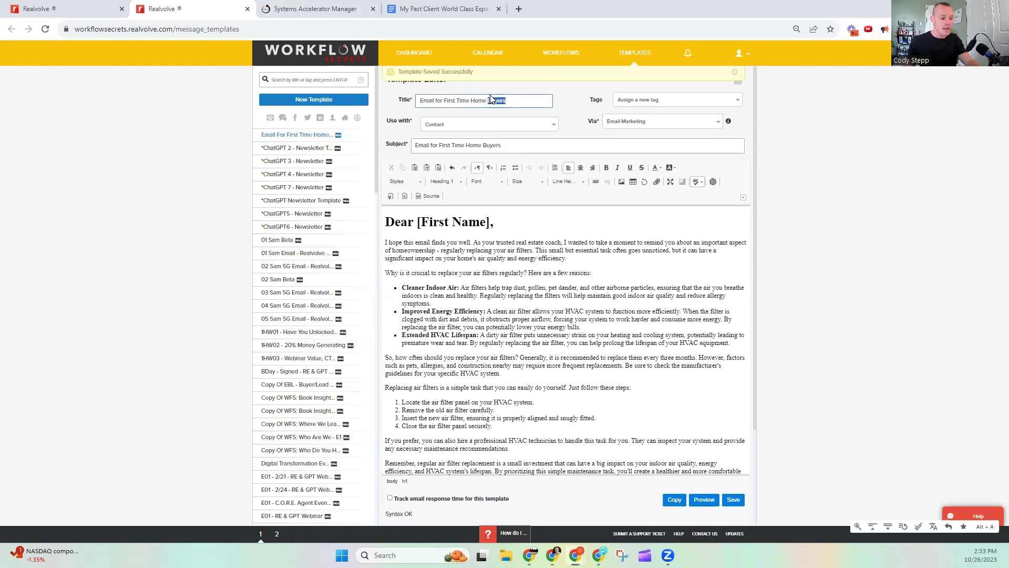
{"action": "left_click", "coordinate": [491, 100]}
{"action": "triple_click", "coordinate": [488, 101]}
{"action": "left_click", "coordinate": [489, 101]}
{"action": "key", "text": "ctrl+a"}
Step: Return to the workflows page, reload it, and open the "My Past Client World Class Experience" workflow
{"action": "left_click", "coordinate": [88, 7]}
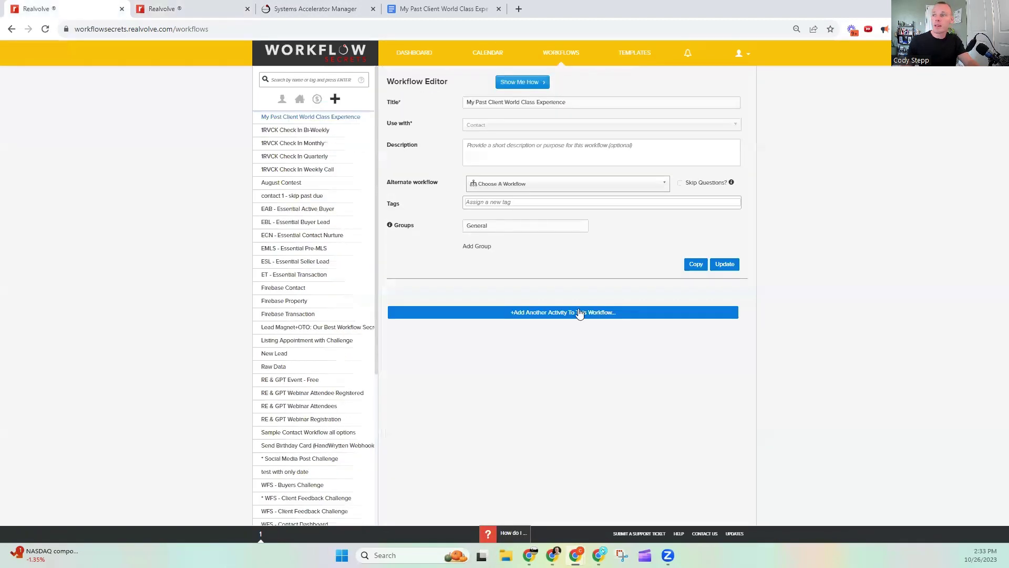
{"action": "left_click", "coordinate": [45, 29]}
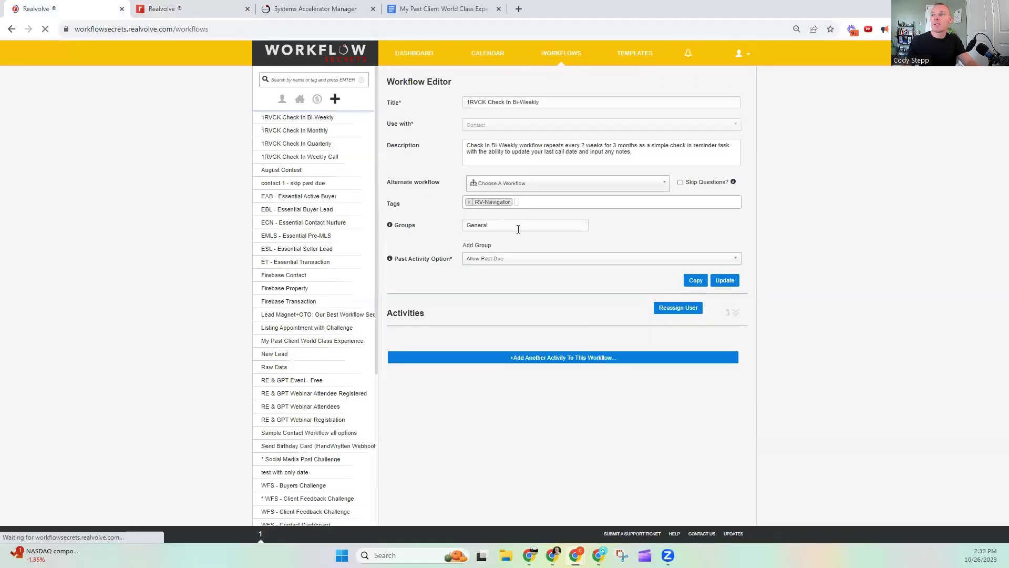
{"action": "scroll", "coordinate": [341, 173], "scroll_direction": "down", "scroll_amount": 4}
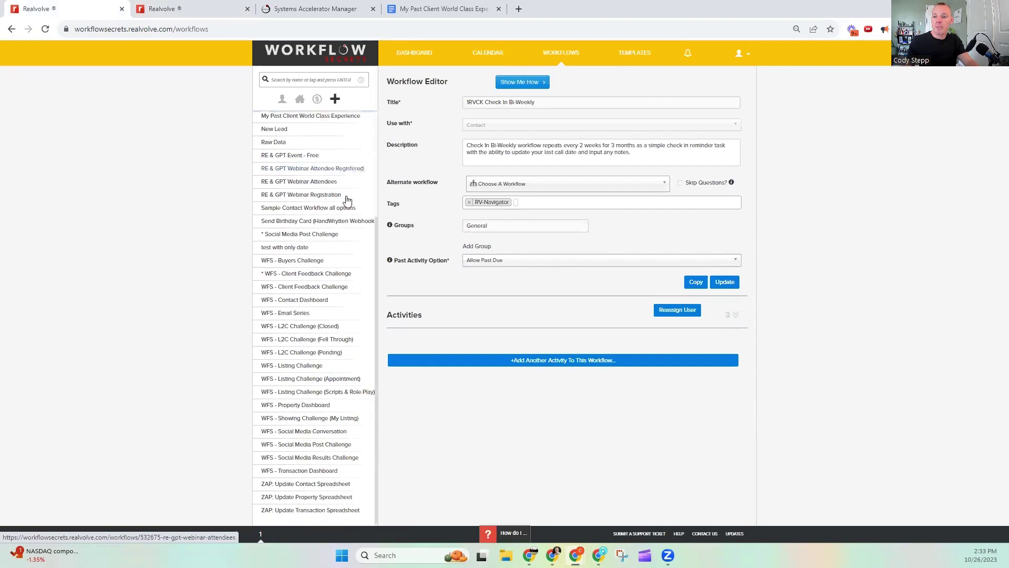
{"action": "scroll", "coordinate": [352, 219], "scroll_direction": "up", "scroll_amount": 4}
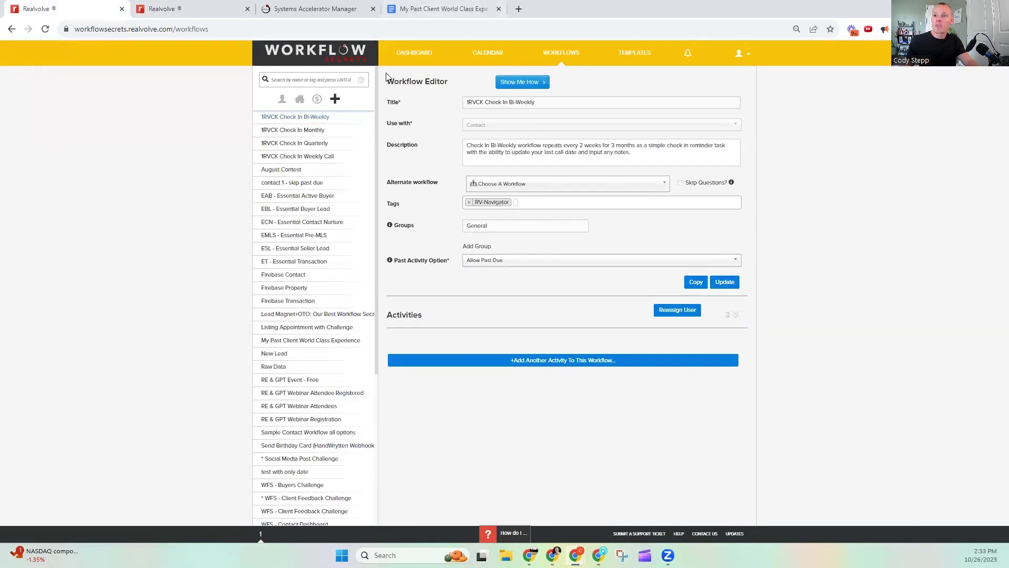
{"action": "left_click", "coordinate": [314, 341]}
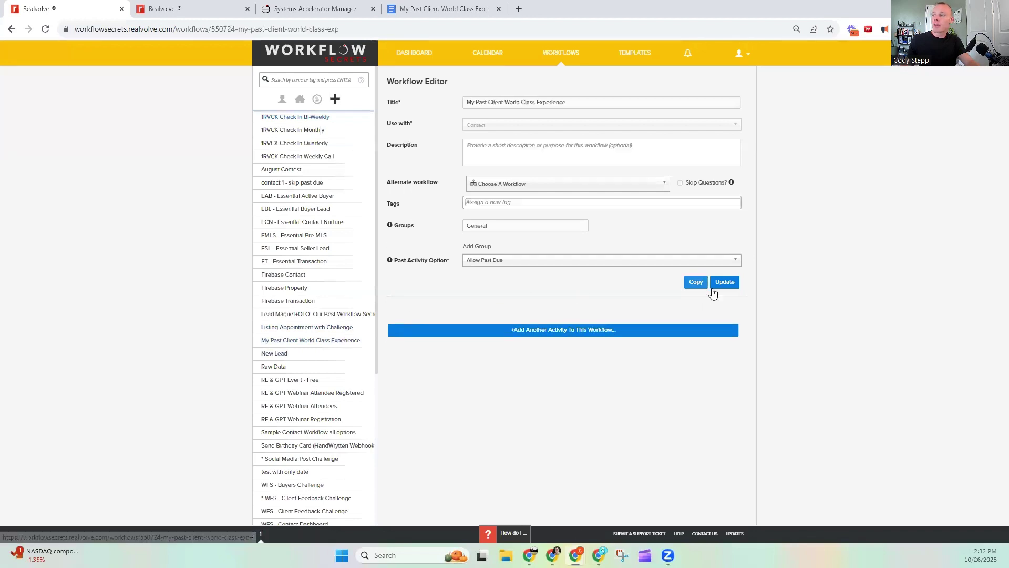
Step: Start a new activity in the workflow and title it "Email for First Time Home Buyers"
{"action": "left_click", "coordinate": [560, 332]}
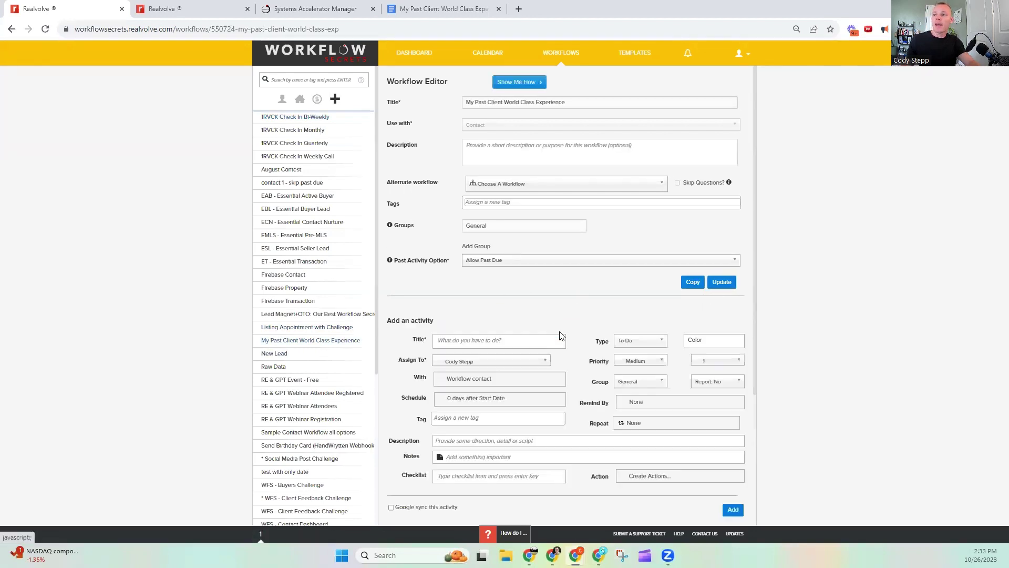
{"action": "scroll", "coordinate": [529, 333], "scroll_direction": "down", "scroll_amount": 3}
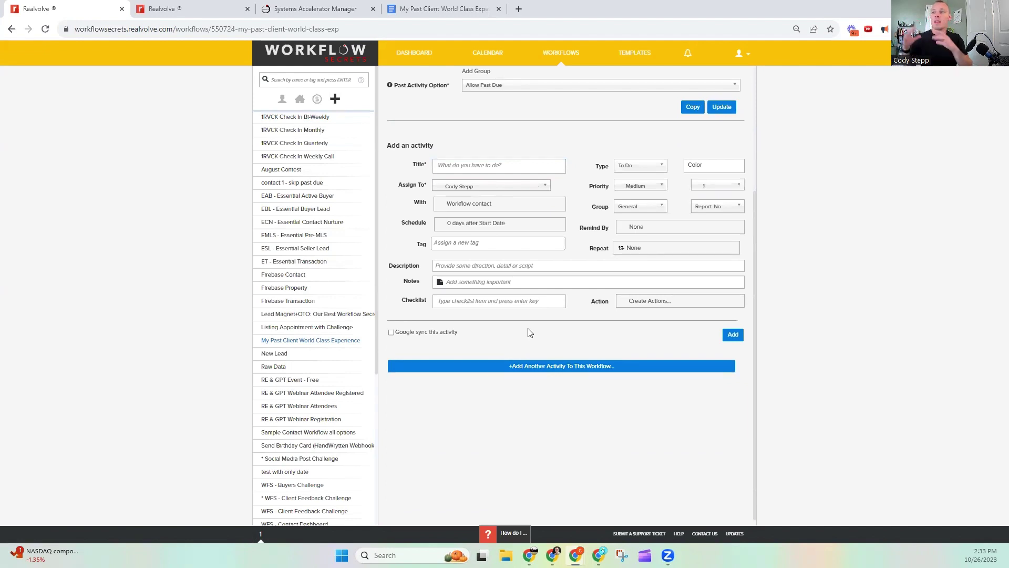
{"action": "left_click", "coordinate": [495, 165]}
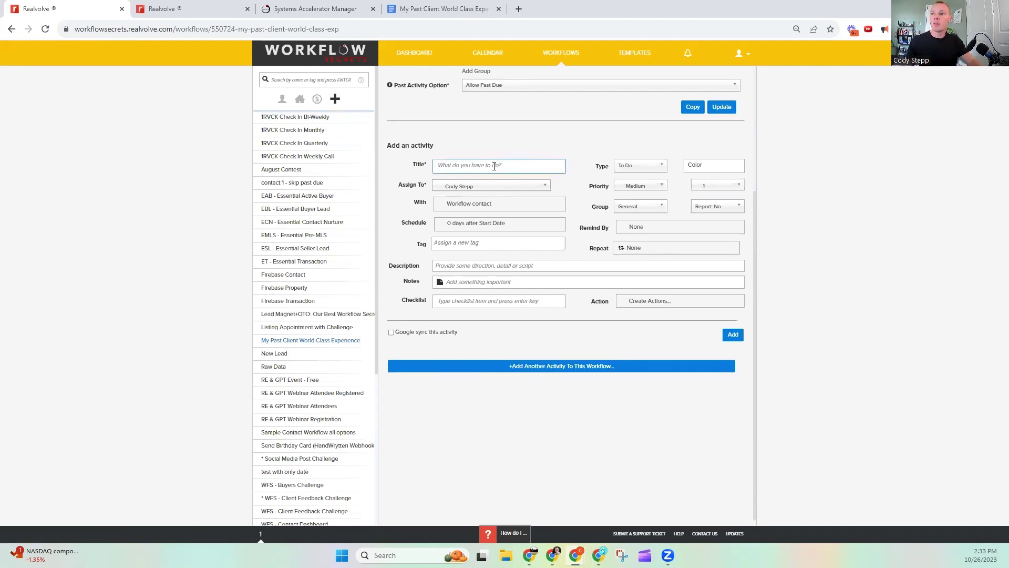
{"action": "type", "text": "Email for First Time Home Buyers"}
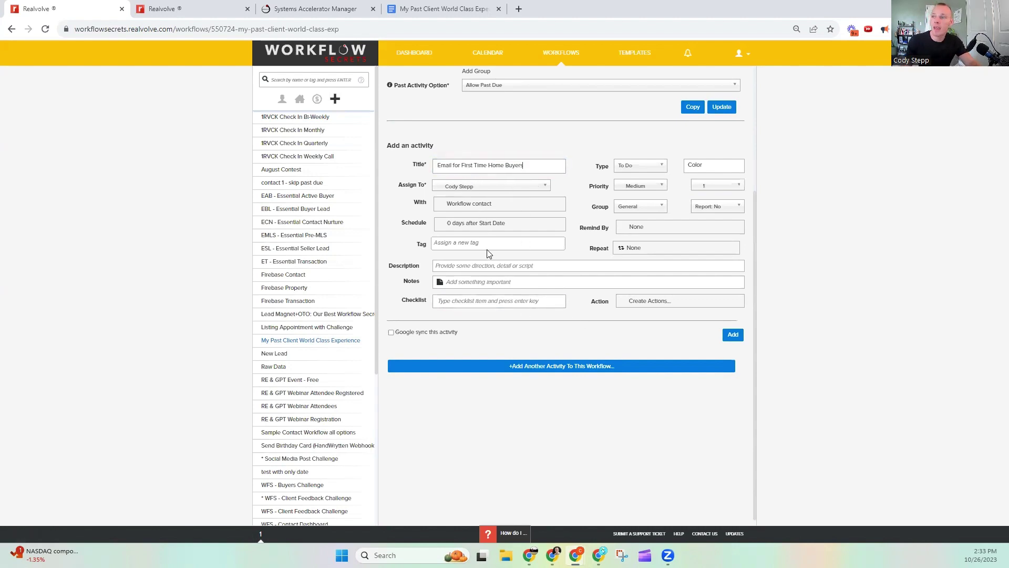
Step: Schedule the activity with a computed due date of 3 months after the start date
{"action": "left_click", "coordinate": [498, 225]}
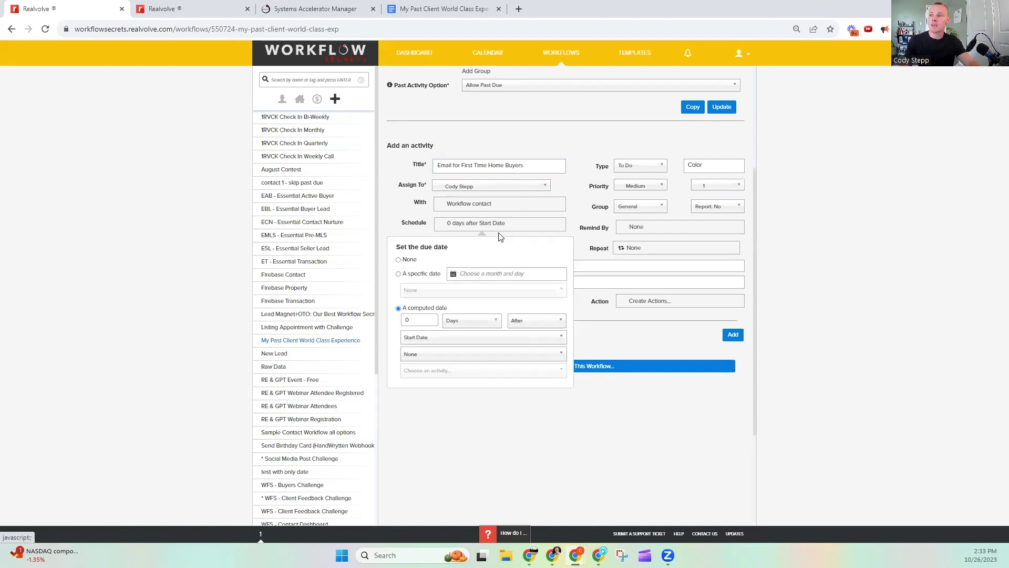
{"action": "left_click", "coordinate": [478, 325]}
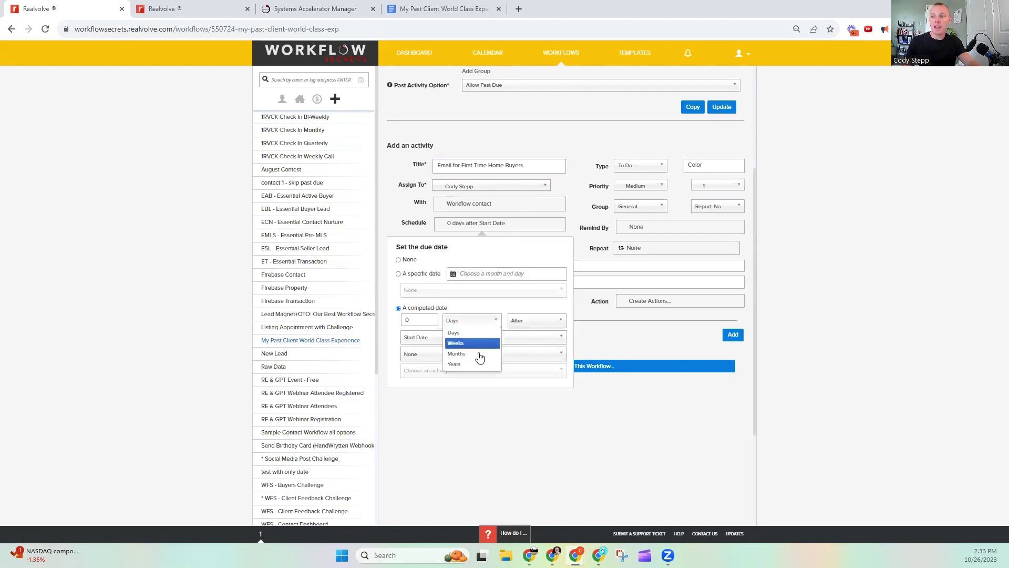
{"action": "left_click", "coordinate": [477, 355]}
{"action": "double_click", "coordinate": [407, 320]}
{"action": "type", "text": "3"}
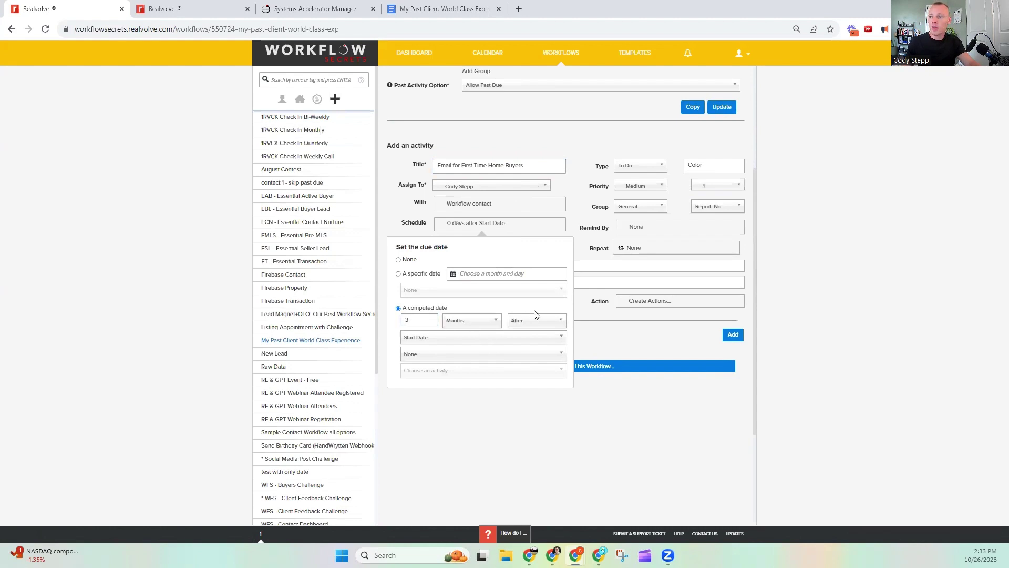
{"action": "left_click", "coordinate": [581, 150]}
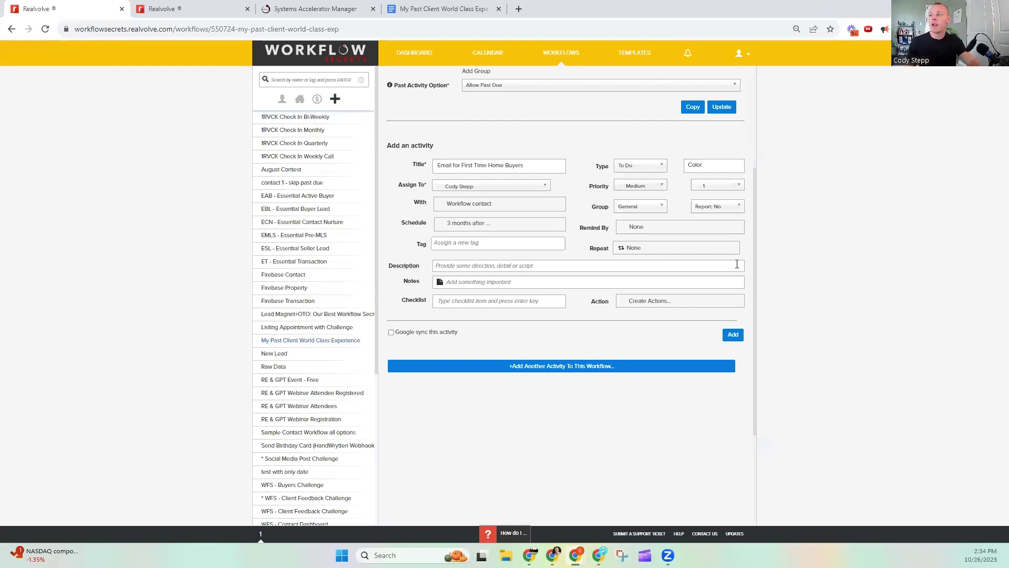
Step: Set the activity to repeat monthly
{"action": "left_click", "coordinate": [665, 249]}
{"action": "left_click", "coordinate": [656, 281]}
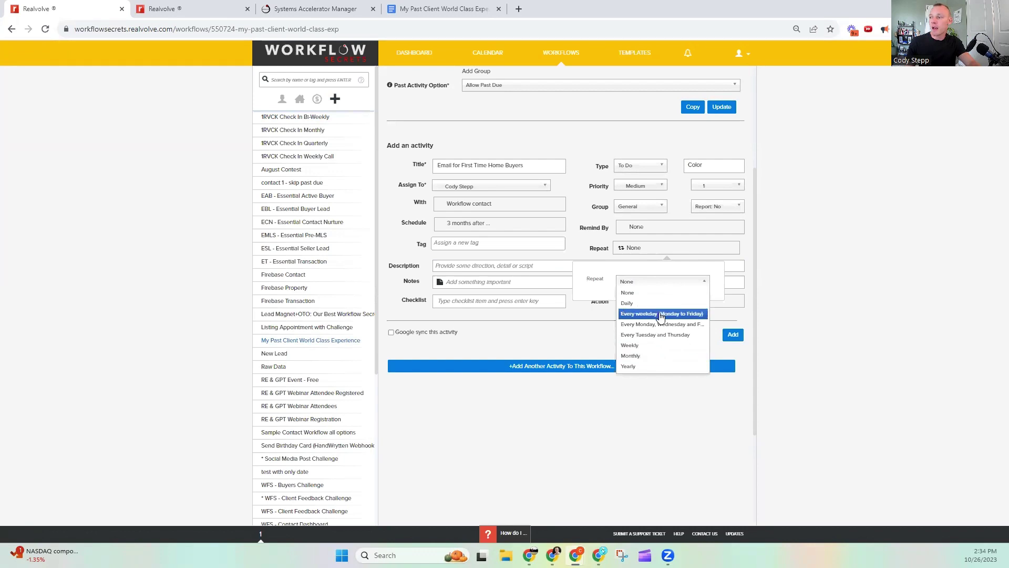
{"action": "left_click", "coordinate": [652, 357]}
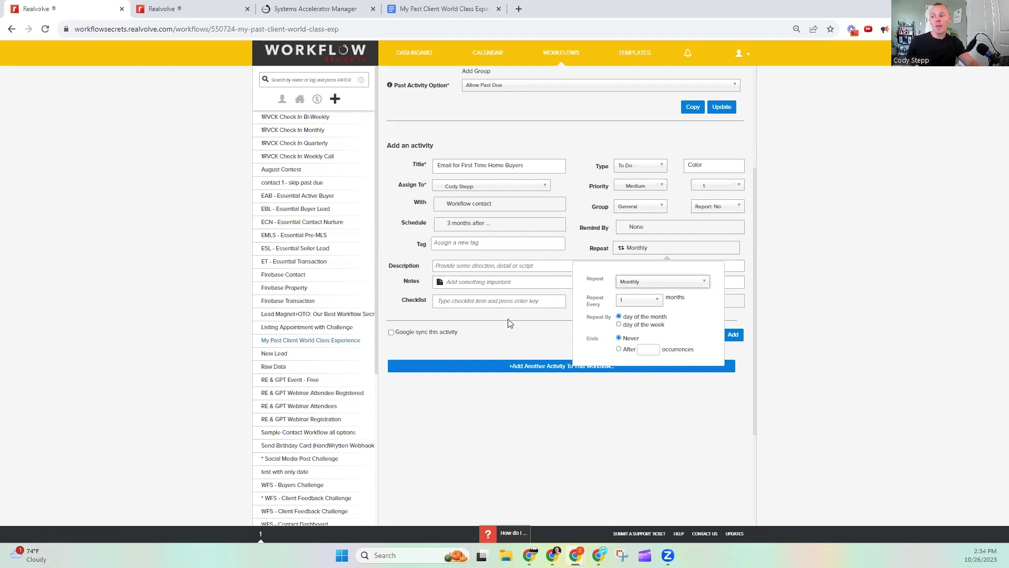
{"action": "left_click", "coordinate": [409, 241]}
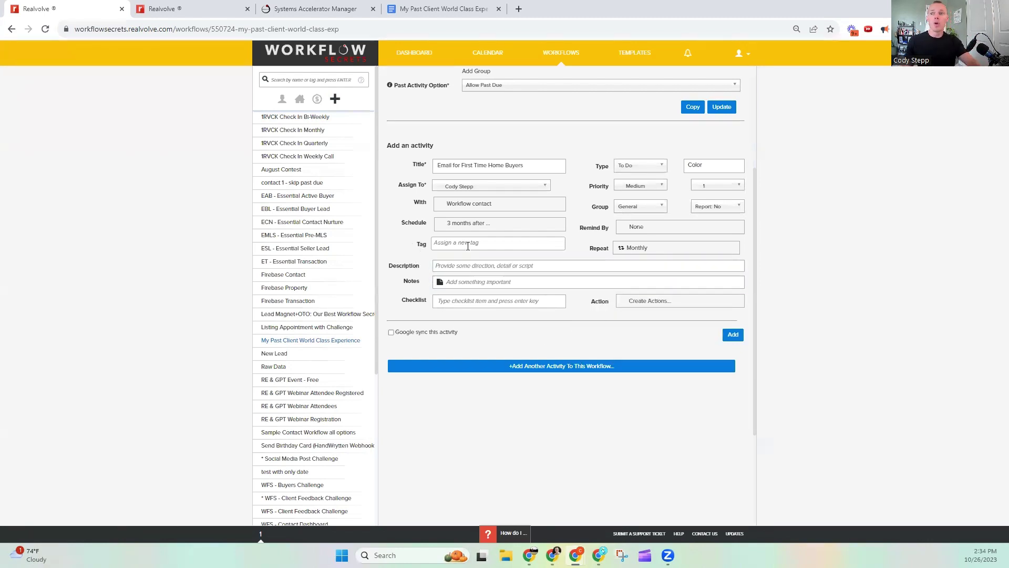
Step: Create an action for the activity and title it "Email for First Time Home Buyers"
{"action": "left_click", "coordinate": [676, 304]}
{"action": "scroll", "coordinate": [614, 247], "scroll_direction": "down", "scroll_amount": 2}
{"action": "left_click", "coordinate": [613, 250]}
{"action": "type", "text": "Email for First Time Home Buyers"}
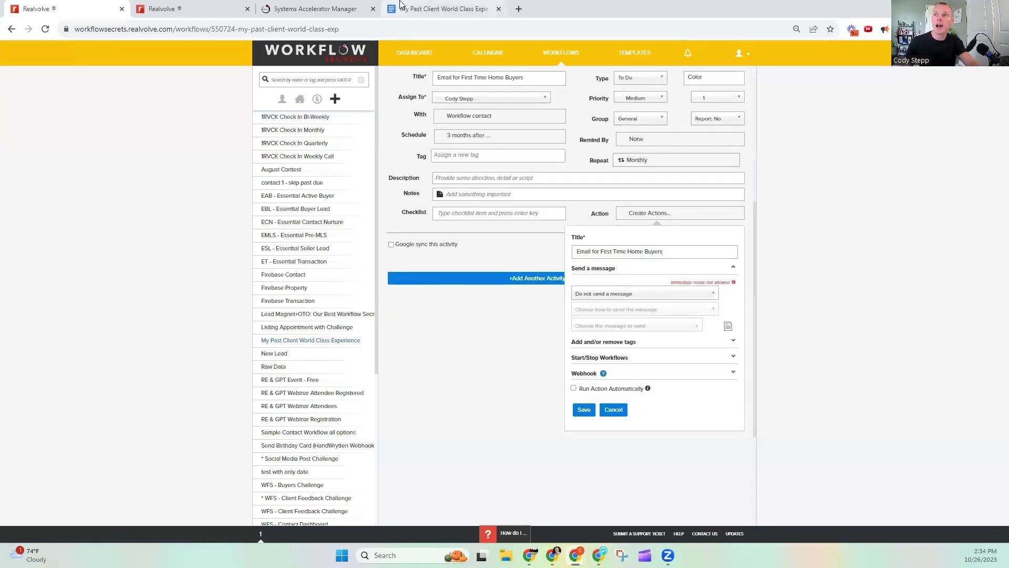
{"action": "left_click", "coordinate": [174, 9]}
{"action": "key", "text": "ctrl+shift+Tab"}
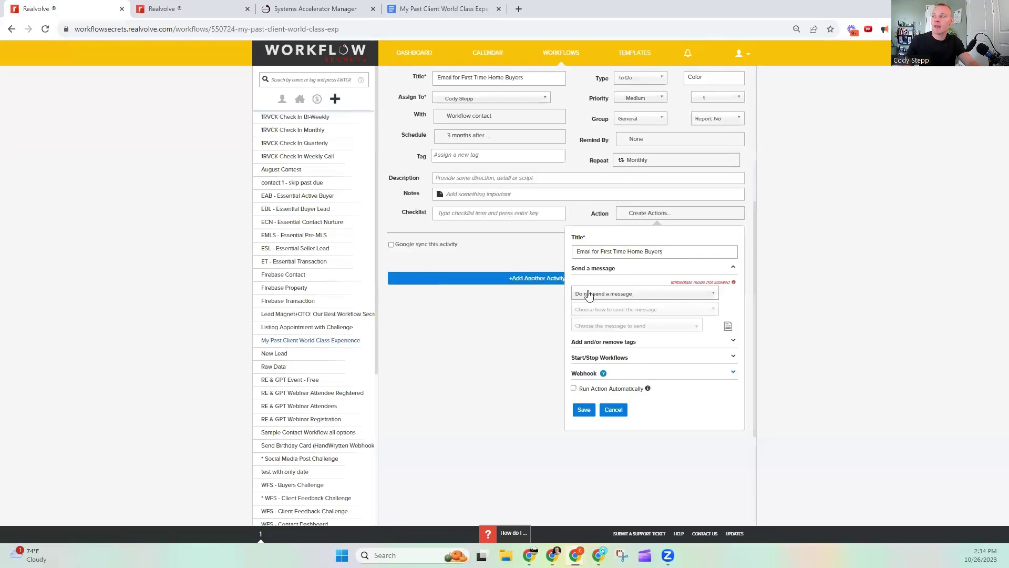
Step: Configure the action to send an email message automatically
{"action": "left_click", "coordinate": [595, 293]}
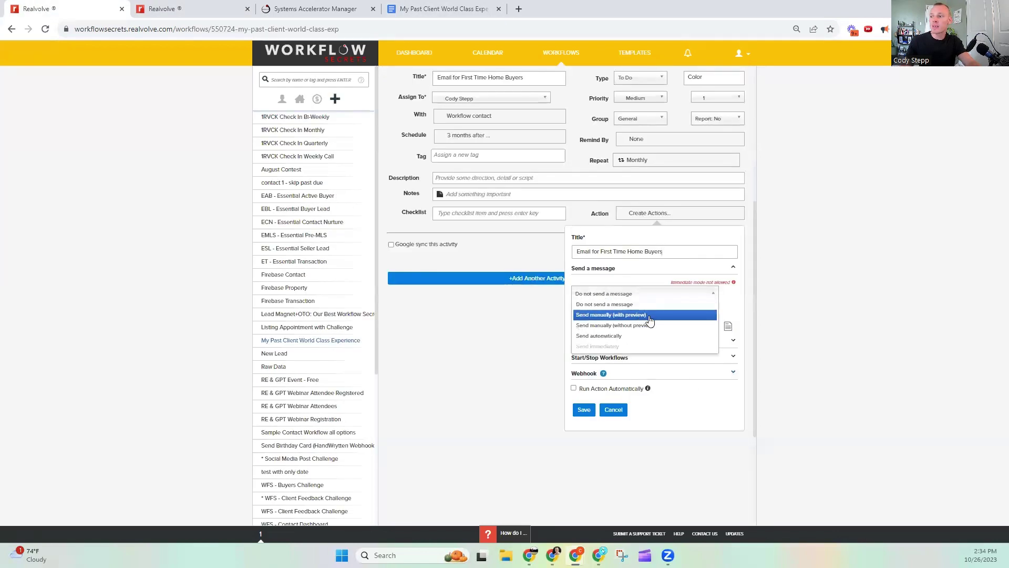
{"action": "left_click", "coordinate": [653, 318]}
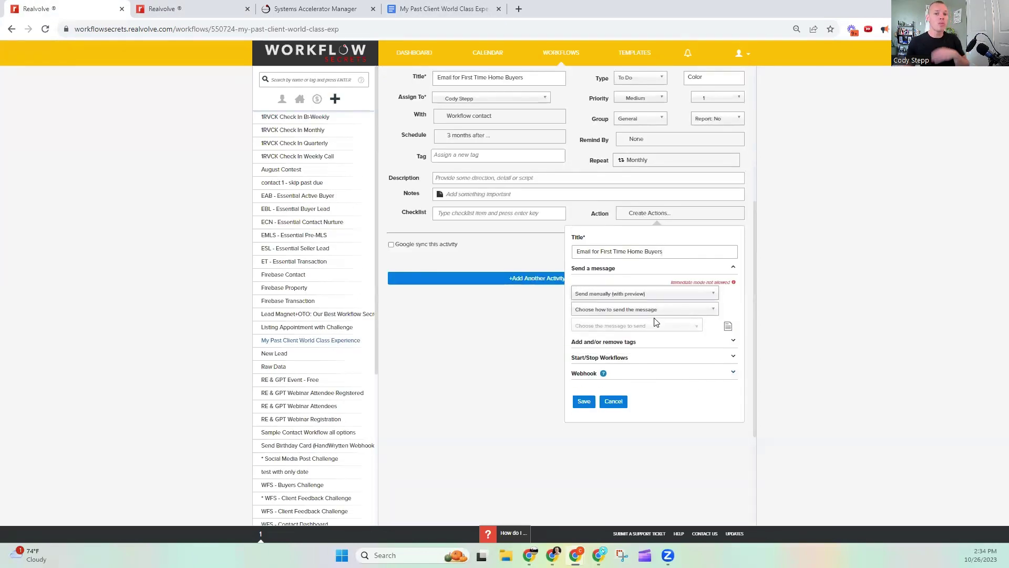
{"action": "left_click", "coordinate": [634, 298]}
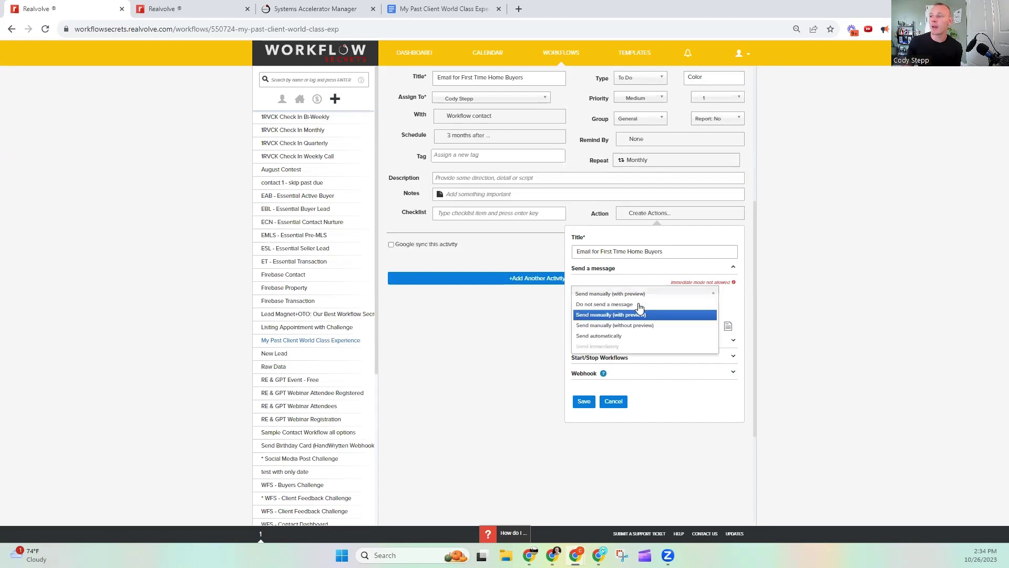
{"action": "left_click", "coordinate": [633, 338]}
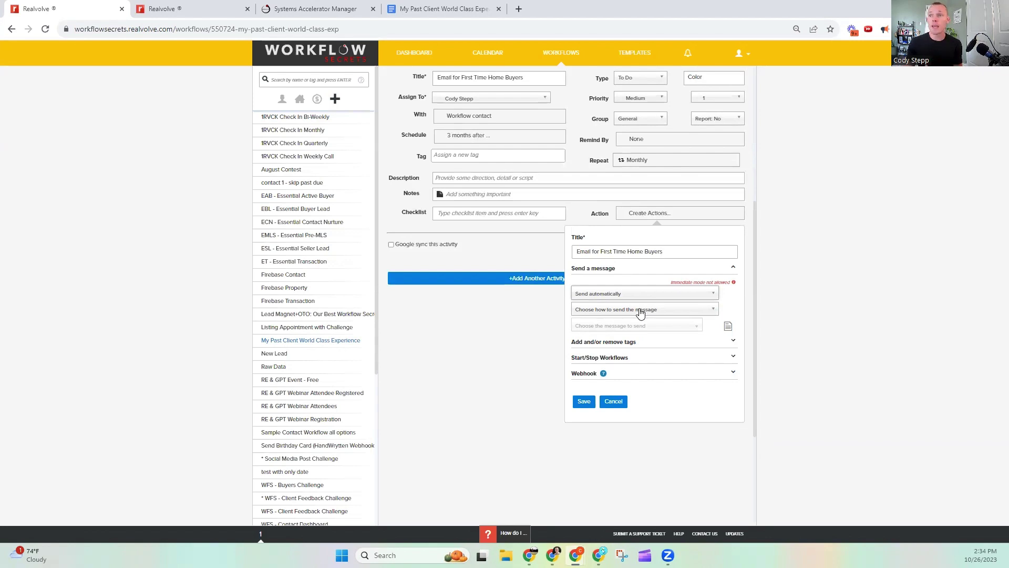
{"action": "left_click", "coordinate": [640, 313]}
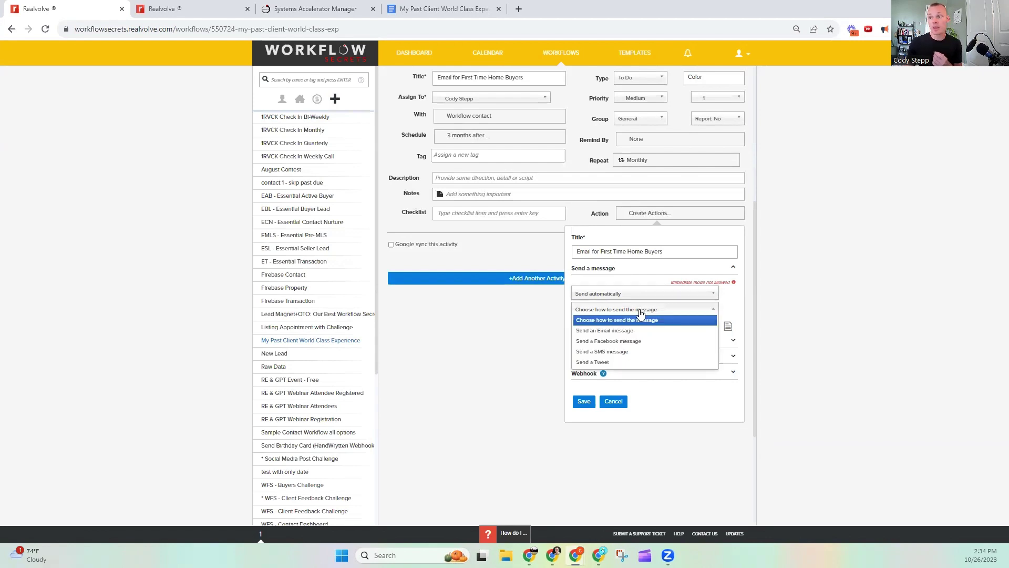
{"action": "left_click", "coordinate": [638, 331]}
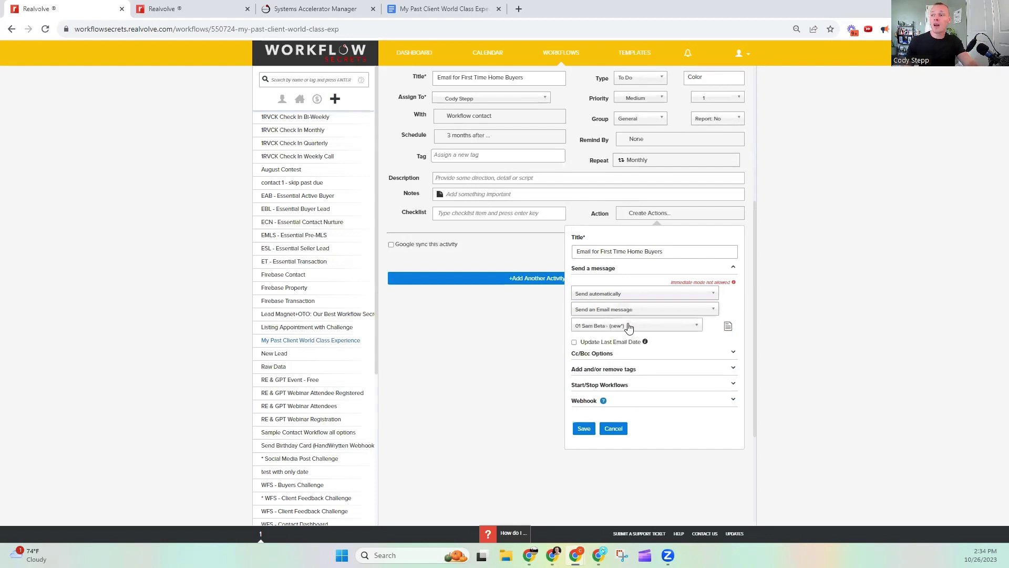
Step: Choose the "Email for First Time Home Buyers" template as the message to send
{"action": "left_click", "coordinate": [629, 326]}
{"action": "type", "text": "Email for First Time Home Buyers"}
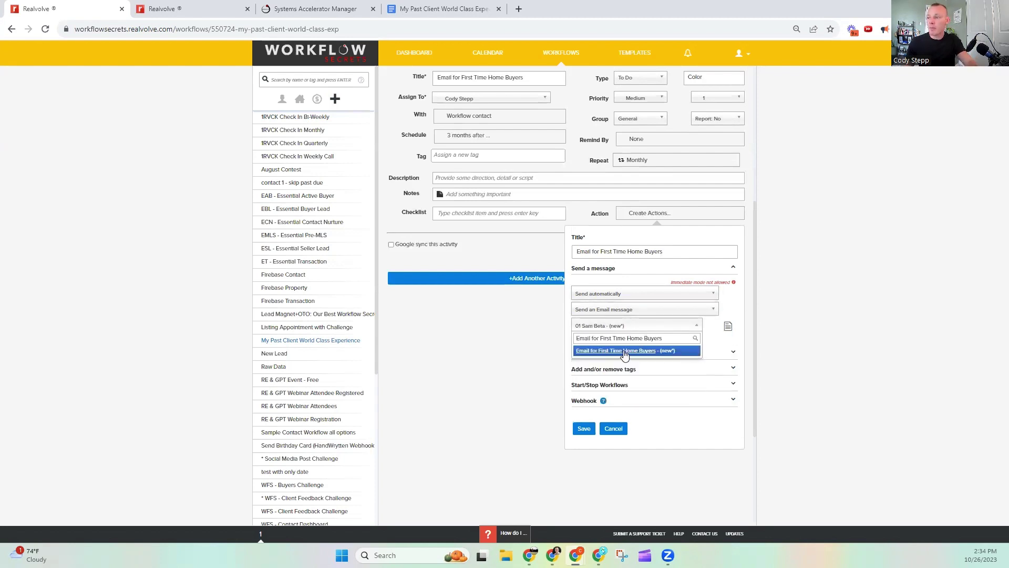
{"action": "left_click", "coordinate": [625, 353]}
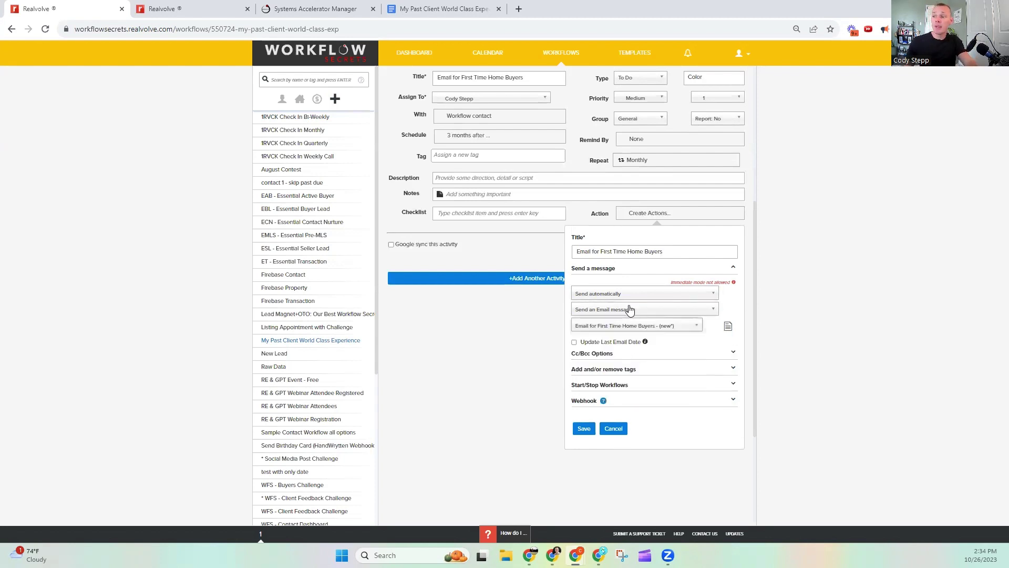
Step: Set the email action to update the last email date, save the action, and update the workflow
{"action": "left_click", "coordinate": [575, 342]}
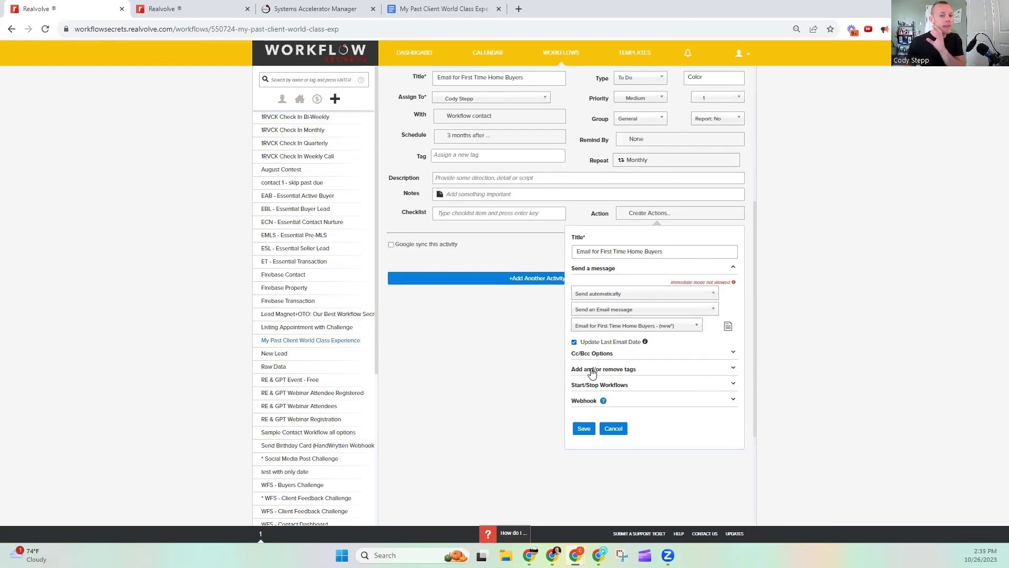
{"action": "left_click", "coordinate": [585, 429]}
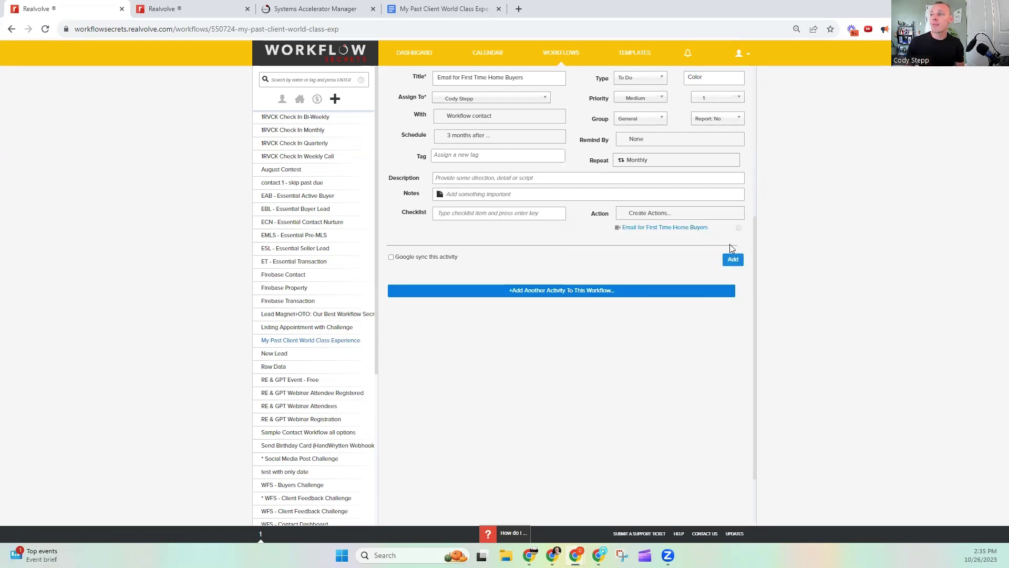
{"action": "scroll", "coordinate": [730, 244], "scroll_direction": "up", "scroll_amount": 5}
{"action": "left_click", "coordinate": [721, 282]}
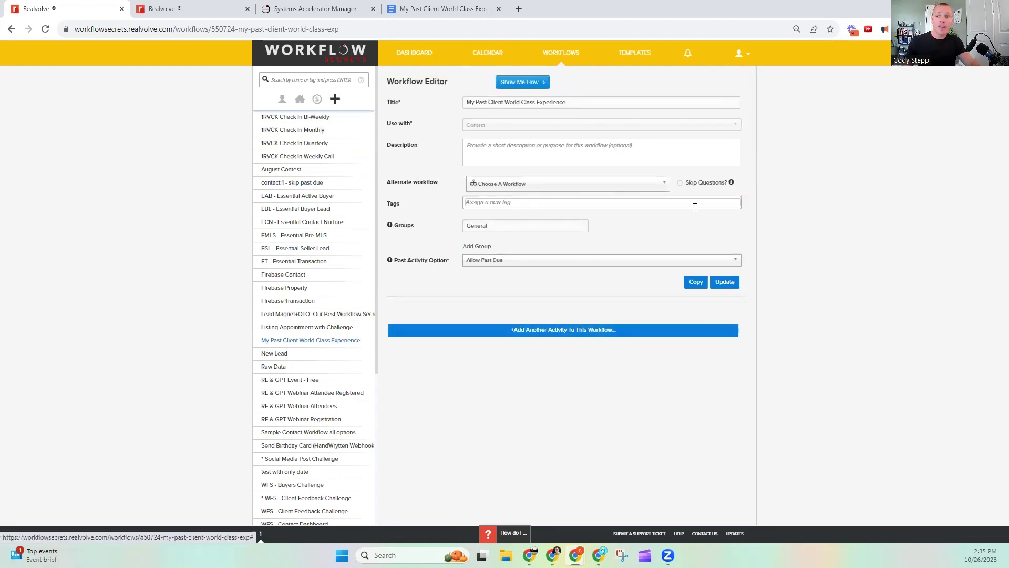
Step: Add another activity to the workflow with the title "Email for First Time Home Buyers"
{"action": "left_click", "coordinate": [598, 339]}
{"action": "scroll", "coordinate": [620, 332], "scroll_direction": "down", "scroll_amount": 3}
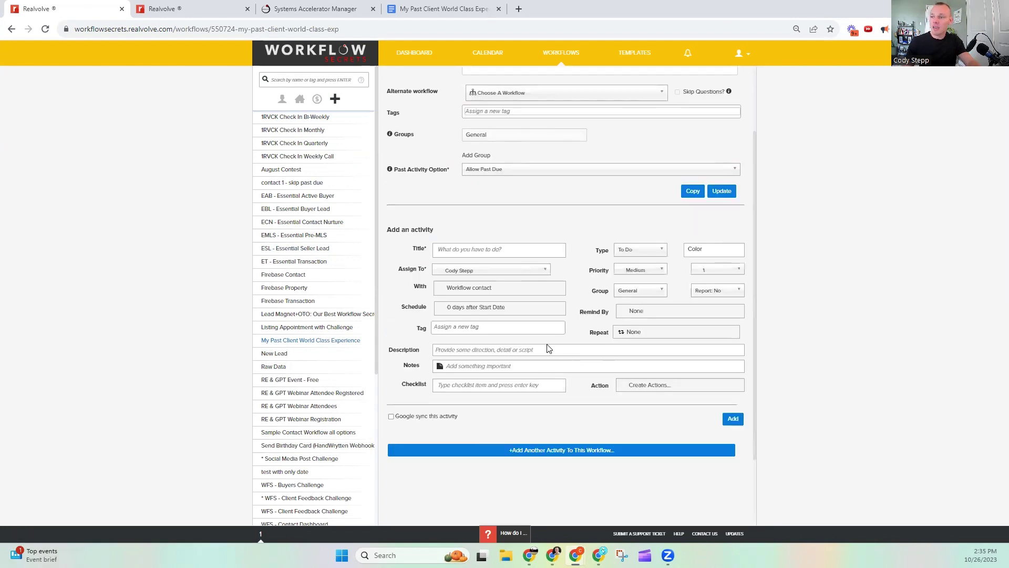
{"action": "left_click", "coordinate": [523, 164]}
{"action": "type", "text": "Email for First Time Home Buyers"}
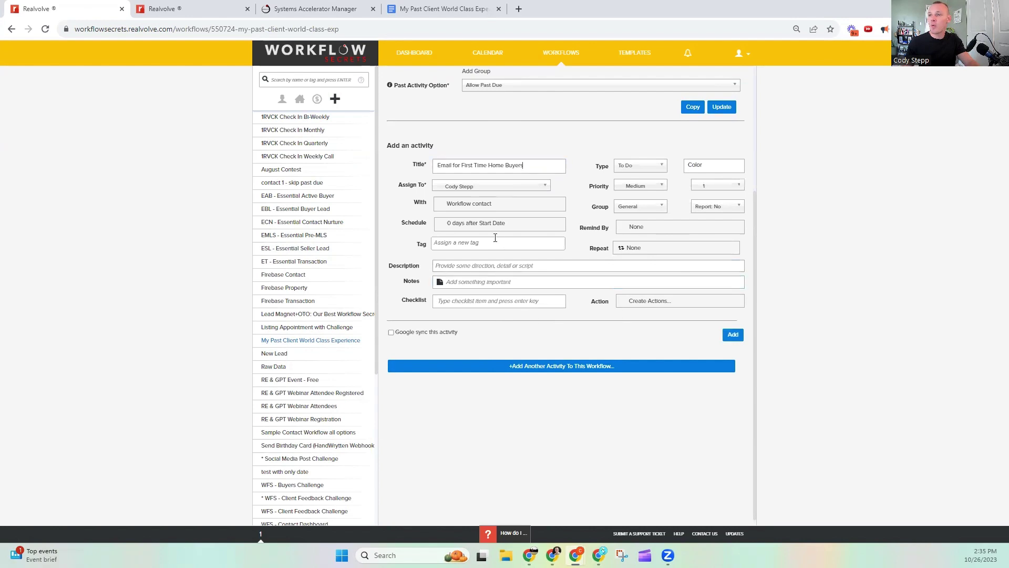
Step: Schedule the activity with a computed due date of 3 weeks after the Start Date
{"action": "left_click", "coordinate": [503, 228]}
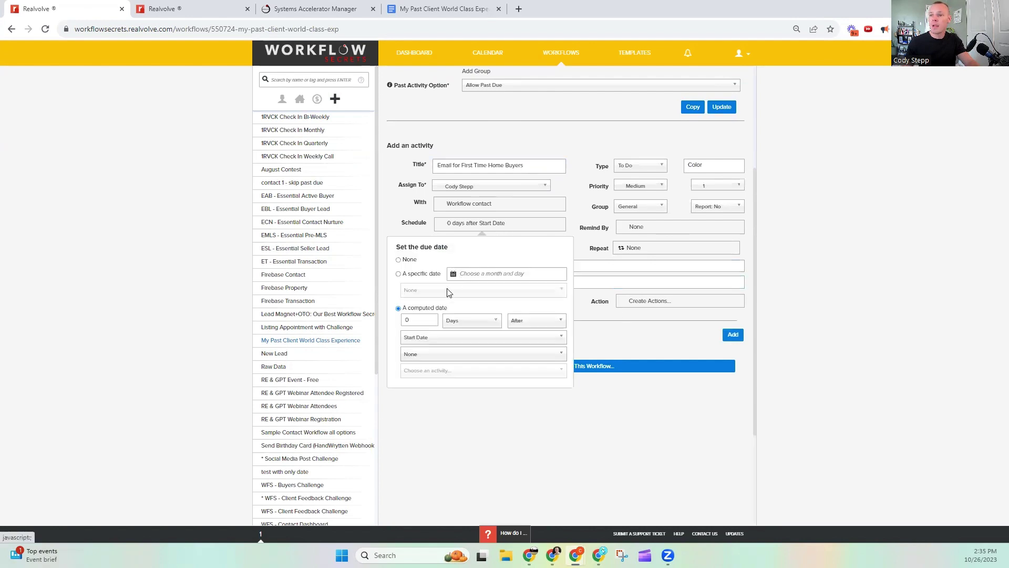
{"action": "double_click", "coordinate": [424, 319]}
{"action": "type", "text": "3"}
{"action": "left_click", "coordinate": [536, 321]}
{"action": "left_click", "coordinate": [471, 321]}
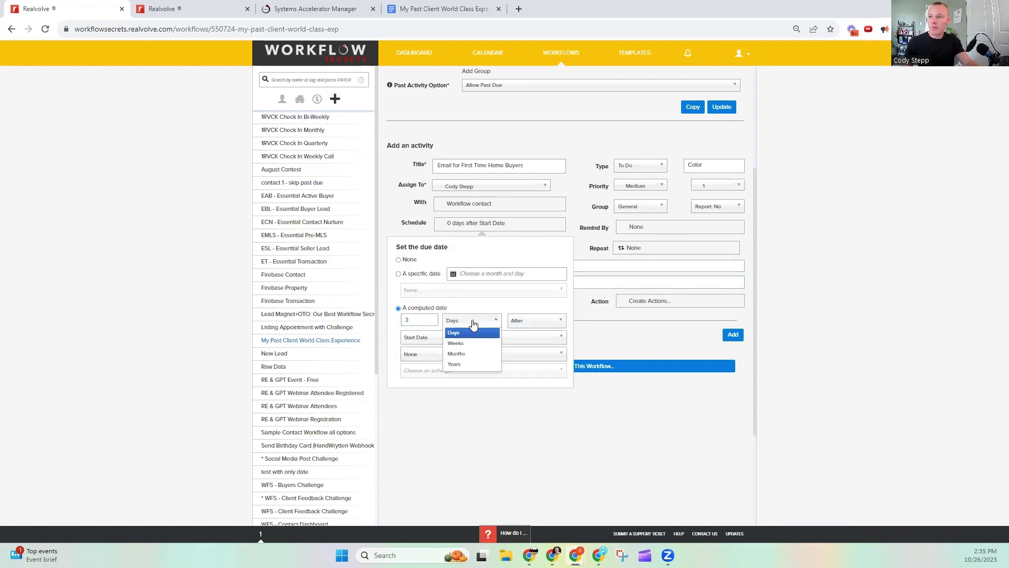
{"action": "left_click", "coordinate": [462, 343]}
Step: Make the new activity repeat monthly, every 1 month by day of the month, with no end
{"action": "left_click", "coordinate": [654, 249]}
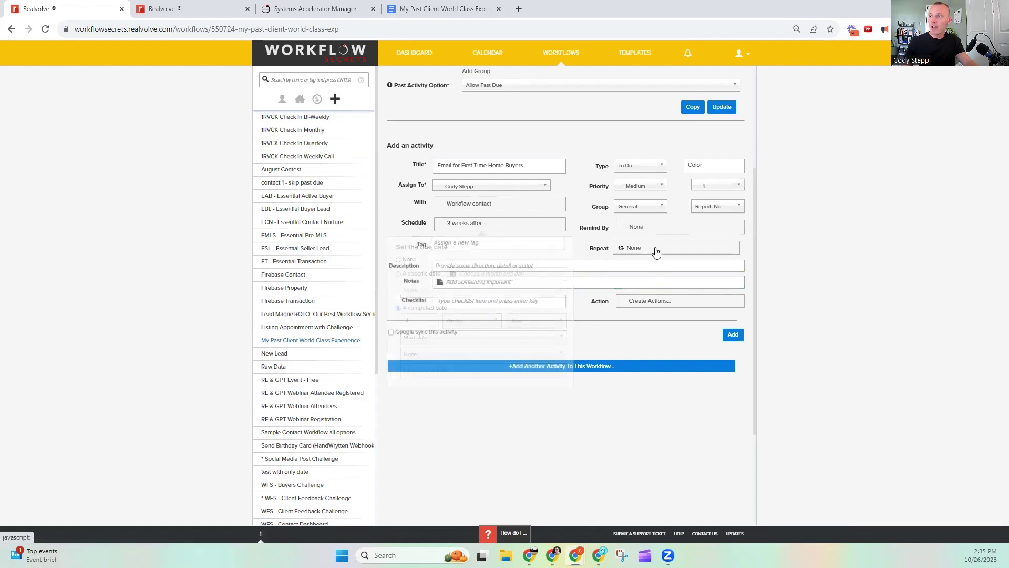
{"action": "left_click", "coordinate": [647, 285]}
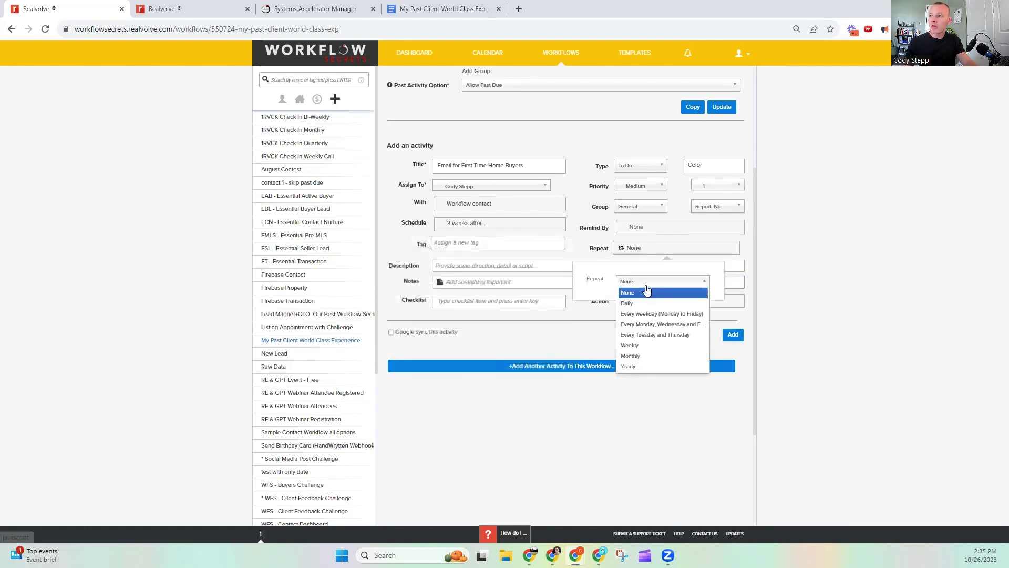
{"action": "left_click", "coordinate": [644, 355]}
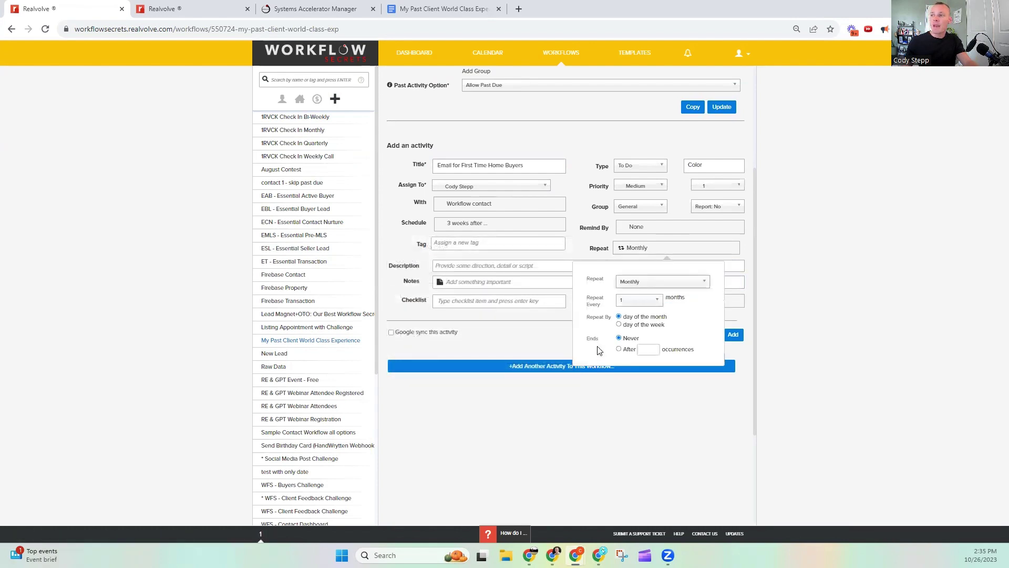
{"action": "left_click", "coordinate": [563, 328]}
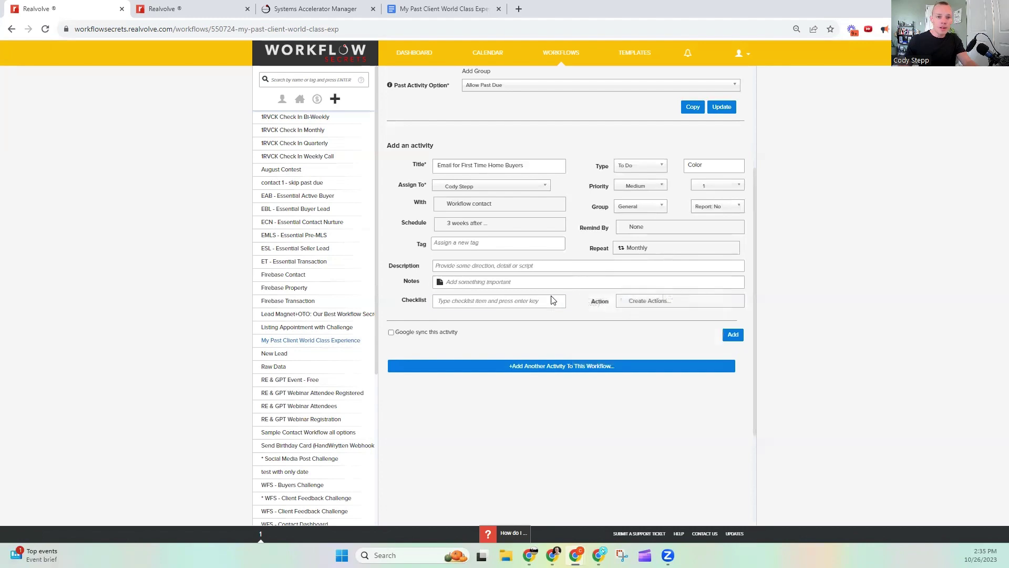
Step: Create an action titled "Email for First Time Home Buyers" that automatically sends an email message
{"action": "left_click", "coordinate": [665, 303]}
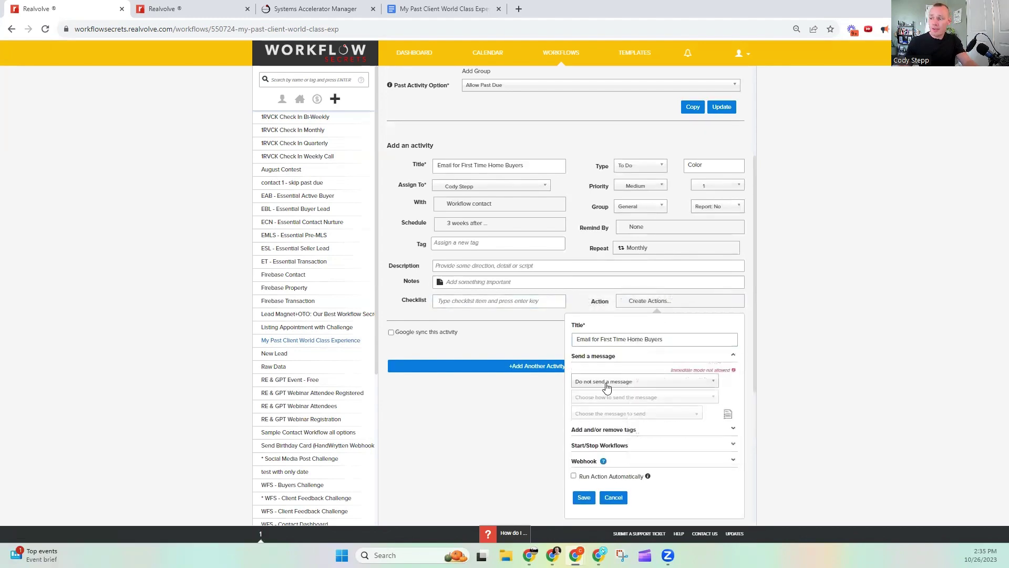
{"action": "left_click", "coordinate": [605, 382]}
{"action": "left_click", "coordinate": [623, 423]}
{"action": "left_click", "coordinate": [619, 401]}
{"action": "left_click", "coordinate": [623, 418]}
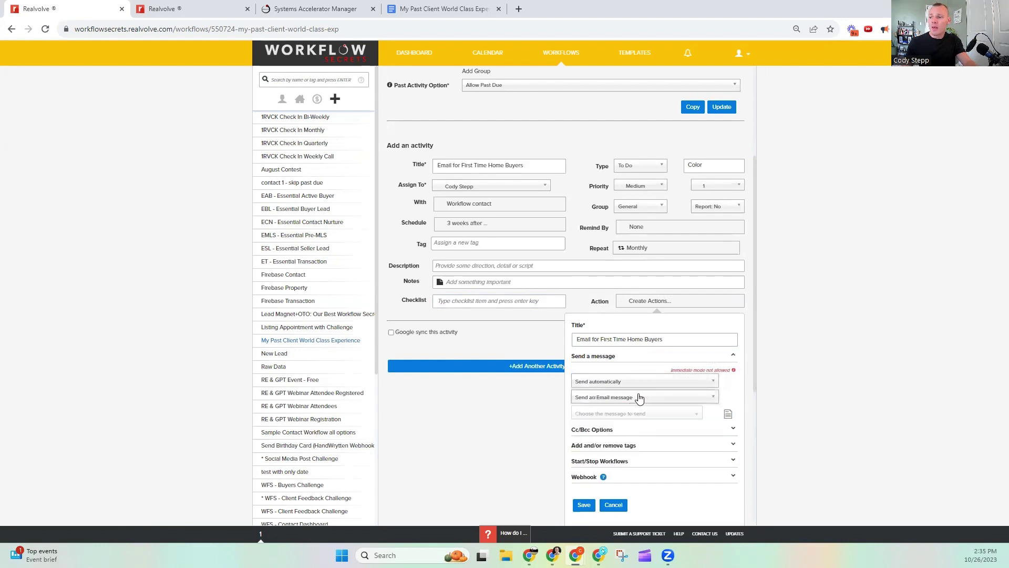
Step: Find and select the "Email for First Time Home Buyers" template as the action's message
{"action": "left_click", "coordinate": [633, 414]}
{"action": "type", "text": "Email for First Time Home Buyers"}
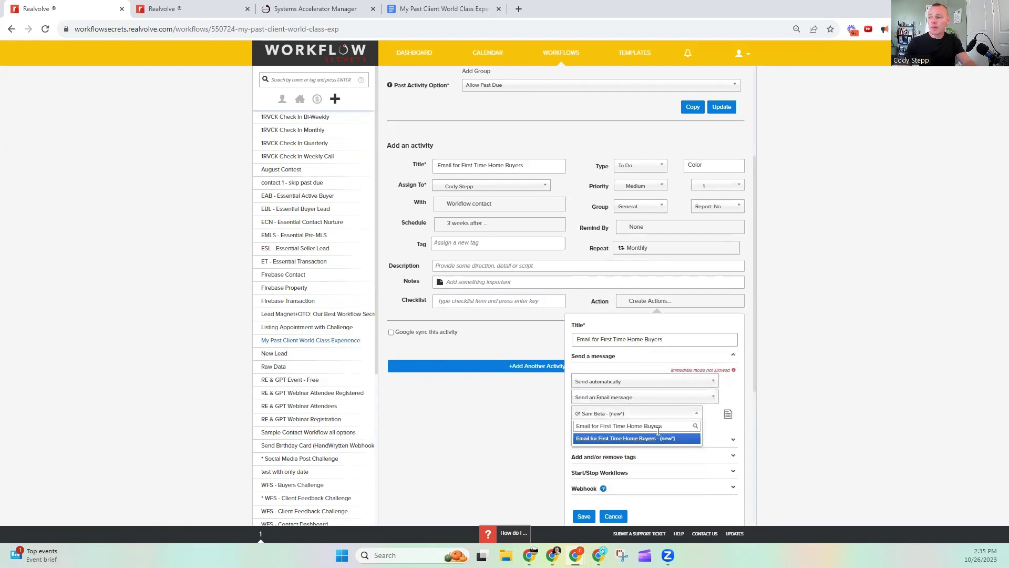
{"action": "left_click", "coordinate": [646, 439]}
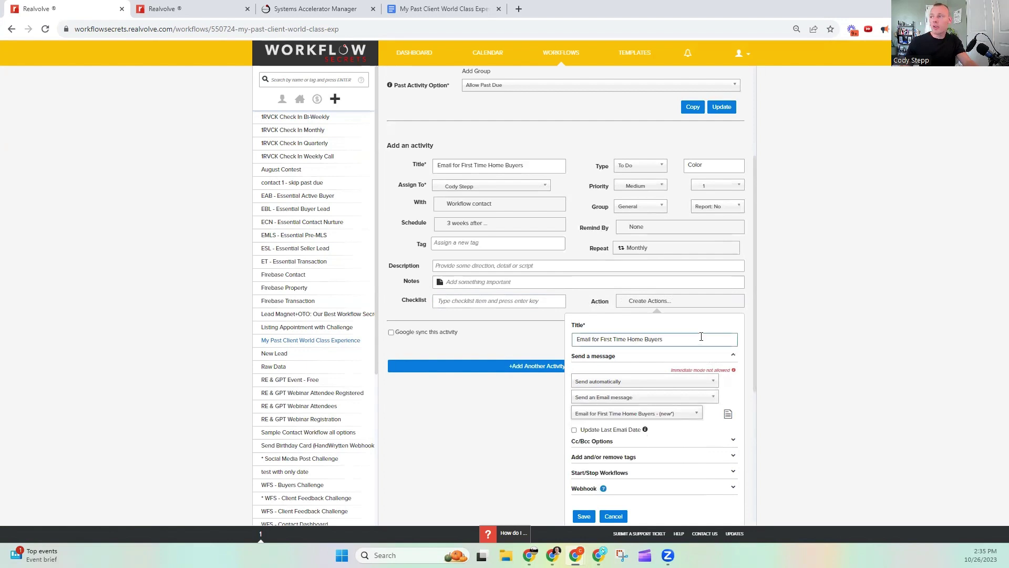
Step: Enable updating the last email date, save the action, and add the finished activity to the workflow
{"action": "scroll", "coordinate": [678, 368], "scroll_direction": "down", "scroll_amount": 3}
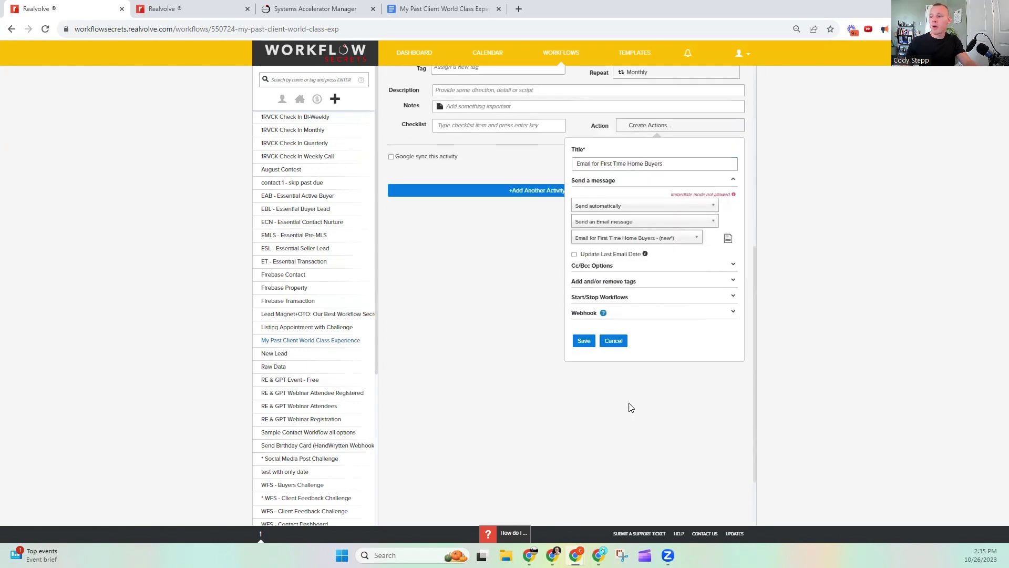
{"action": "left_click", "coordinate": [575, 255]}
{"action": "left_click", "coordinate": [584, 340]}
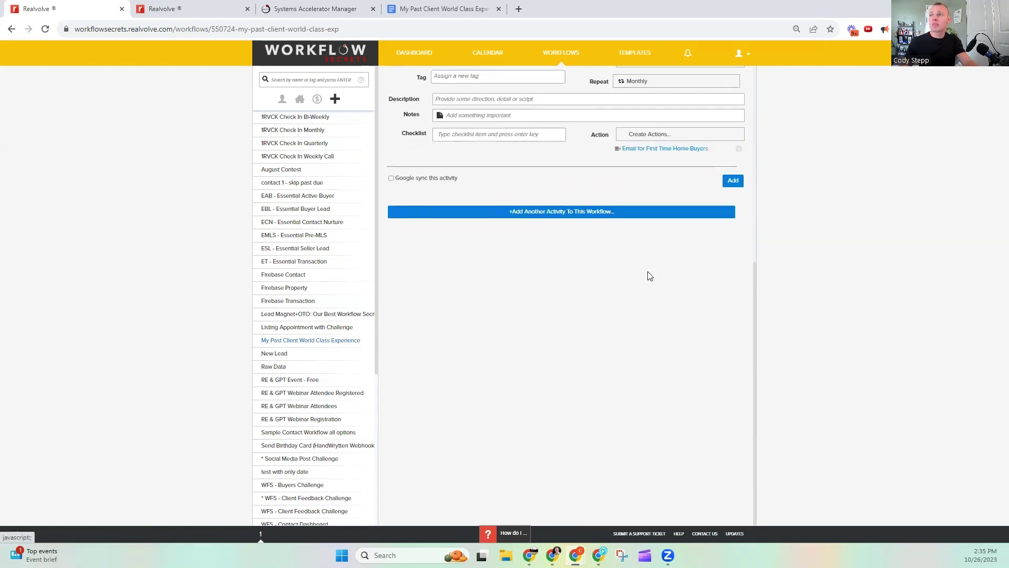
{"action": "left_click", "coordinate": [731, 181]}
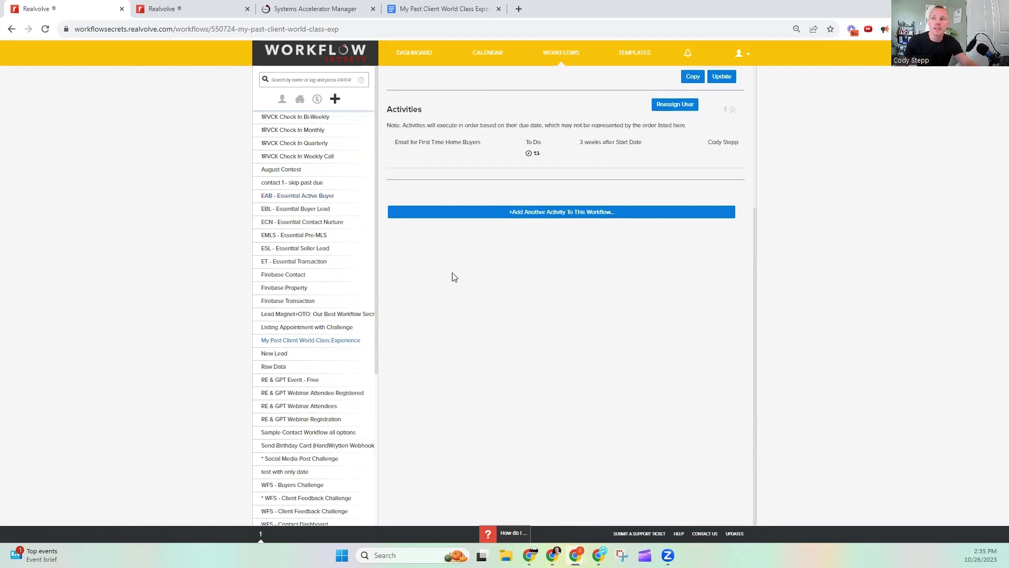
Step: Compare the past client outline in Google Docs with the activity list of the Realvolve workflow
{"action": "scroll", "coordinate": [453, 276], "scroll_direction": "up", "scroll_amount": 4}
{"action": "left_click", "coordinate": [444, 9]}
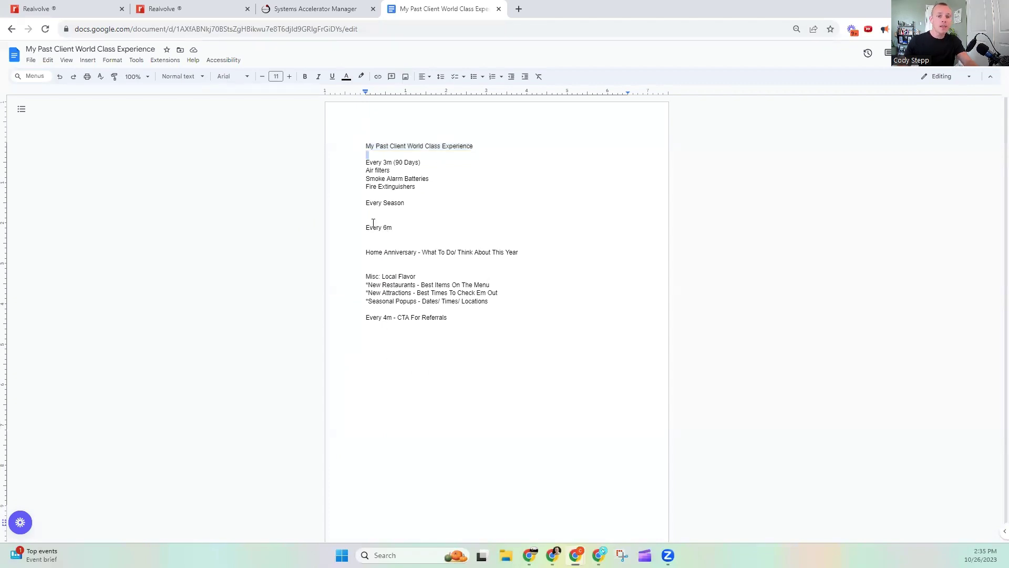
{"action": "left_click", "coordinate": [203, 8]}
{"action": "left_click", "coordinate": [94, 8]}
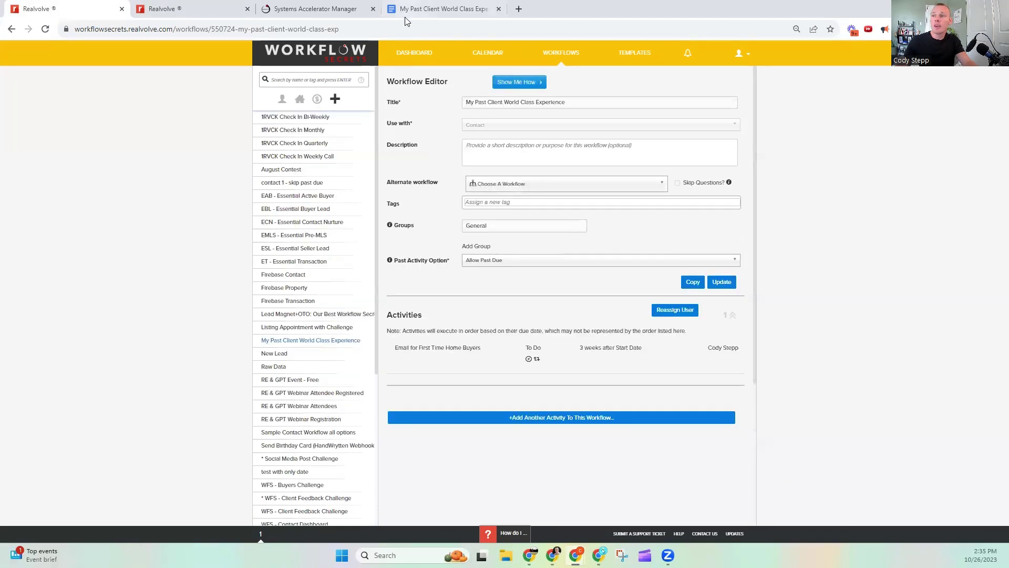
{"action": "scroll", "coordinate": [428, 323], "scroll_direction": "down", "scroll_amount": 2}
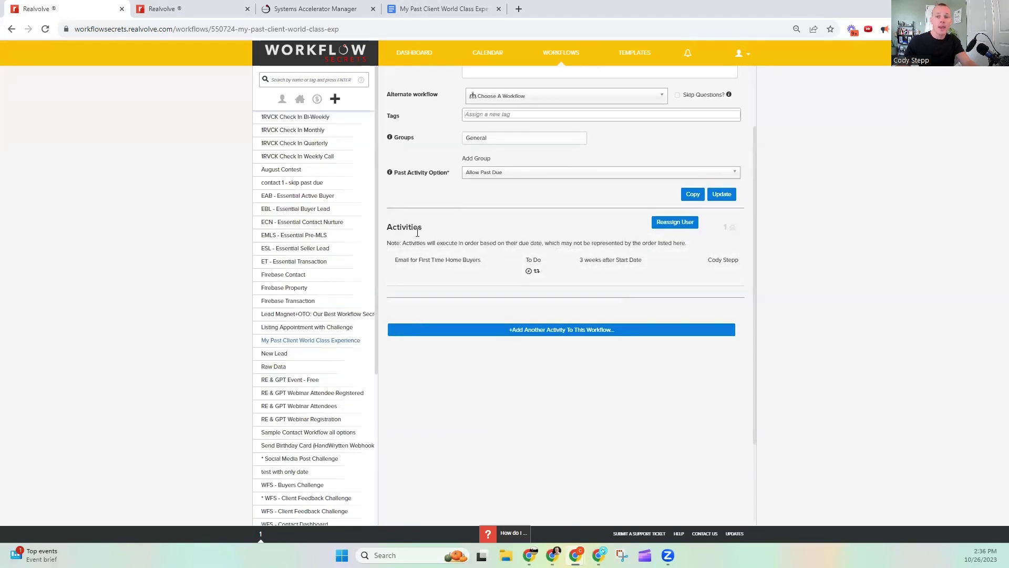
Step: Review the air filter email template alongside its workflow activity, the outline document and the generated email
{"action": "left_click", "coordinate": [232, 16]}
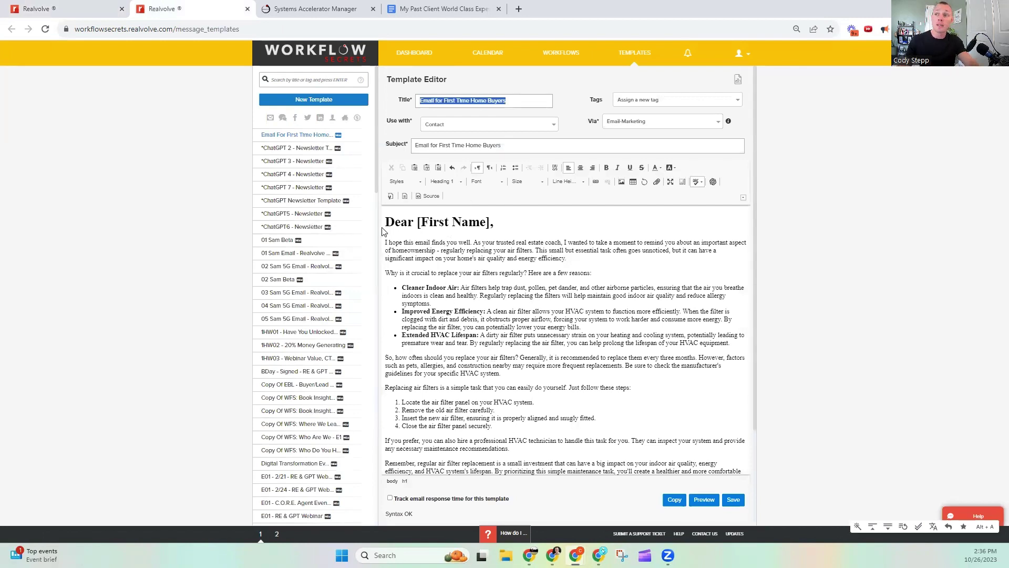
{"action": "left_click", "coordinate": [65, 10]}
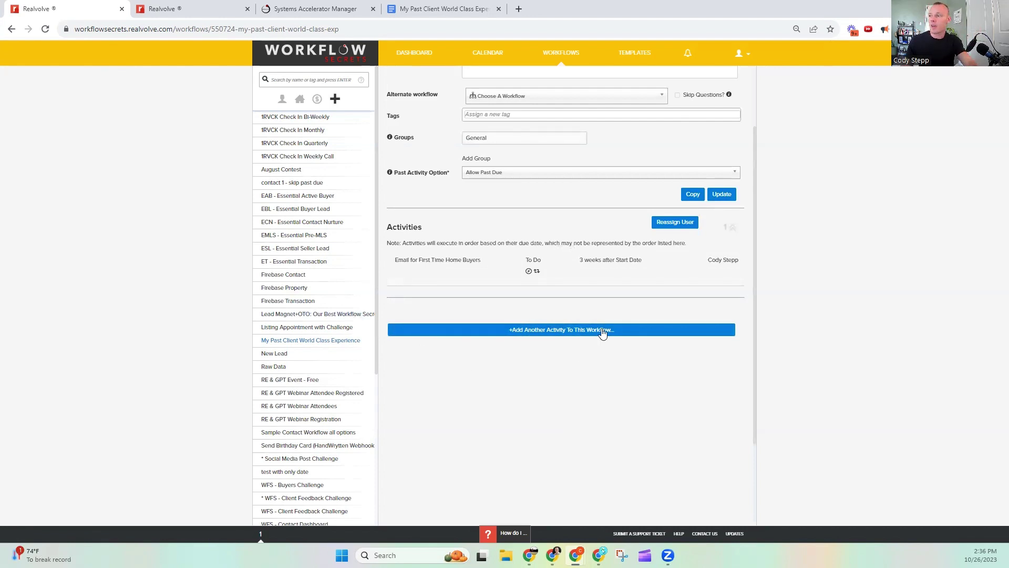
{"action": "scroll", "coordinate": [593, 273], "scroll_direction": "up", "scroll_amount": 2}
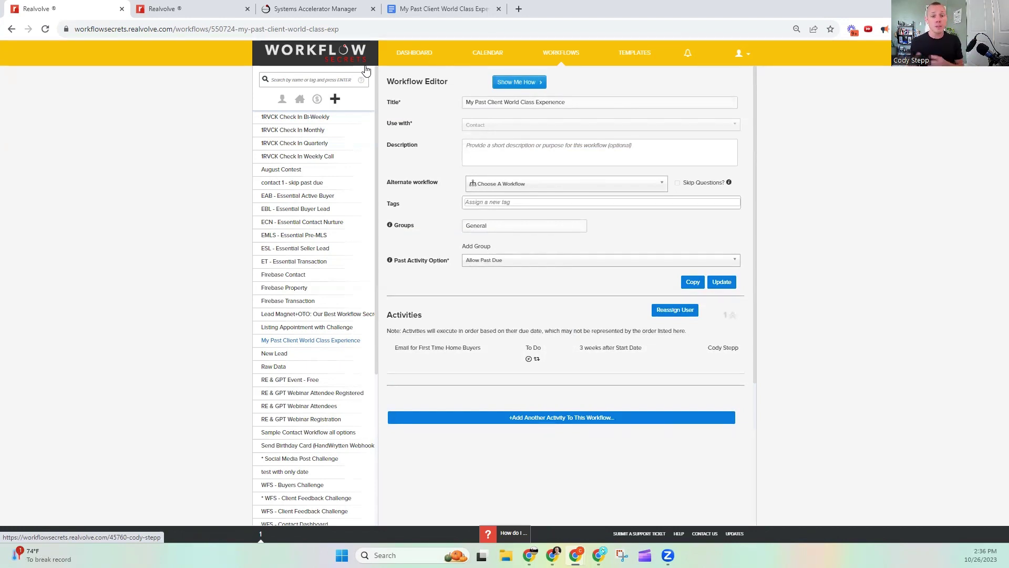
{"action": "left_click", "coordinate": [158, 8]}
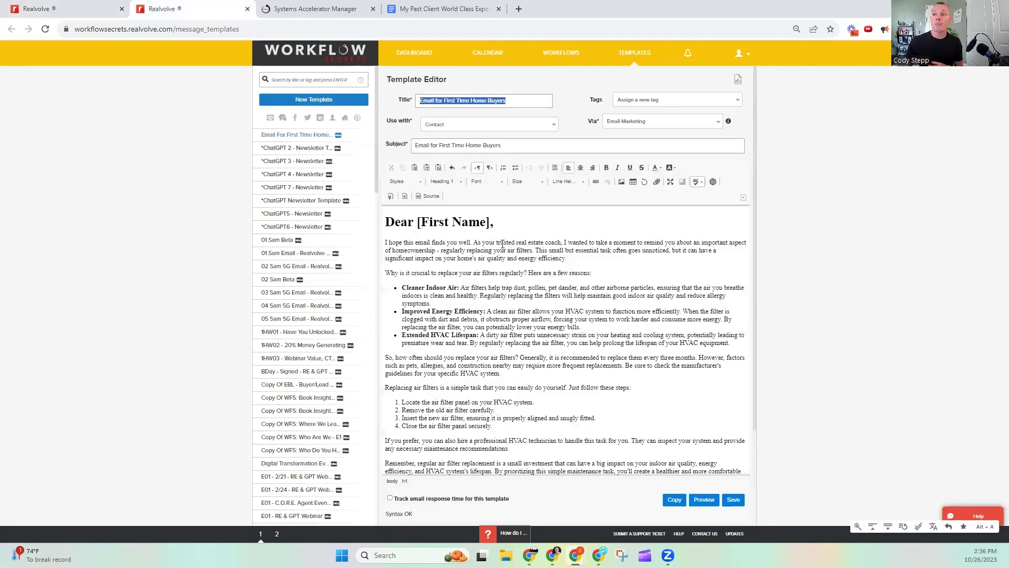
{"action": "left_click", "coordinate": [524, 272]}
{"action": "scroll", "coordinate": [505, 289], "scroll_direction": "down", "scroll_amount": 3}
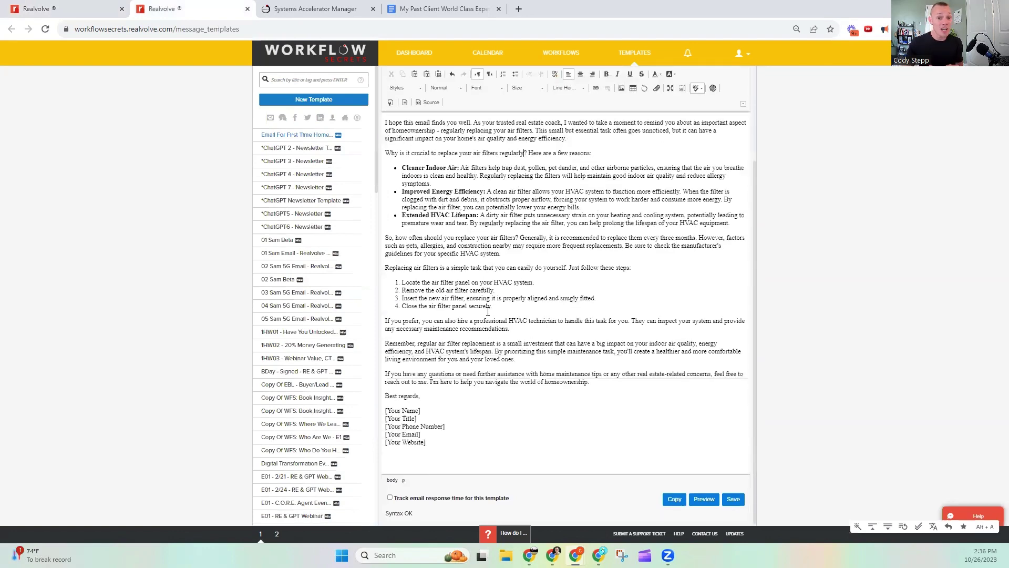
{"action": "scroll", "coordinate": [489, 311], "scroll_direction": "up", "scroll_amount": 3}
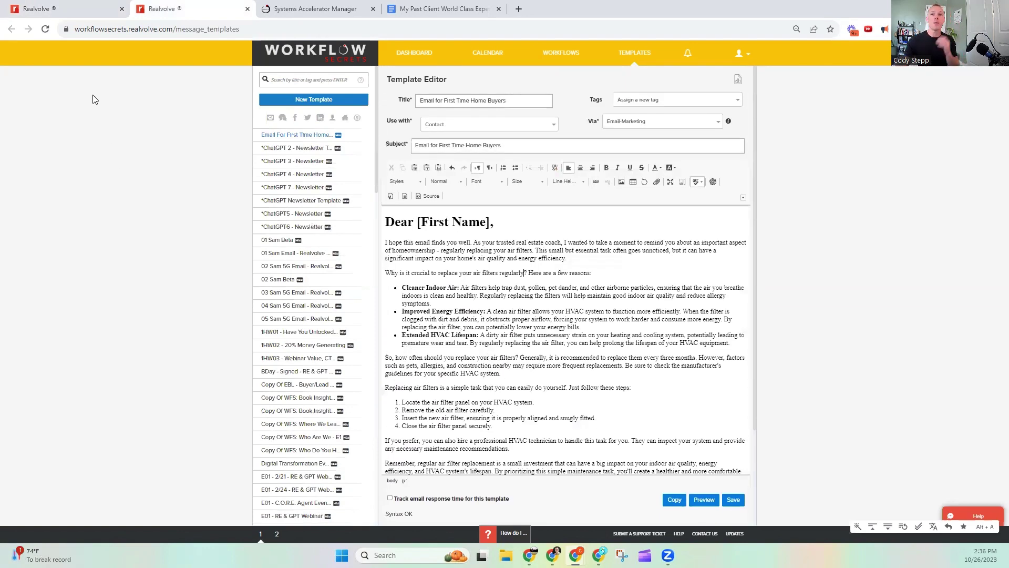
{"action": "left_click", "coordinate": [72, 8]}
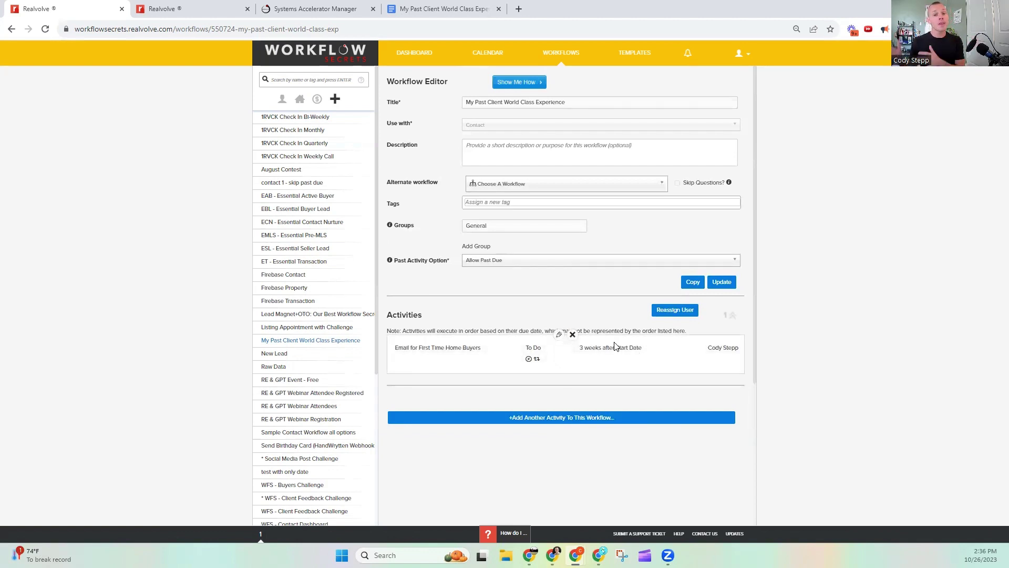
{"action": "left_click", "coordinate": [421, 10]}
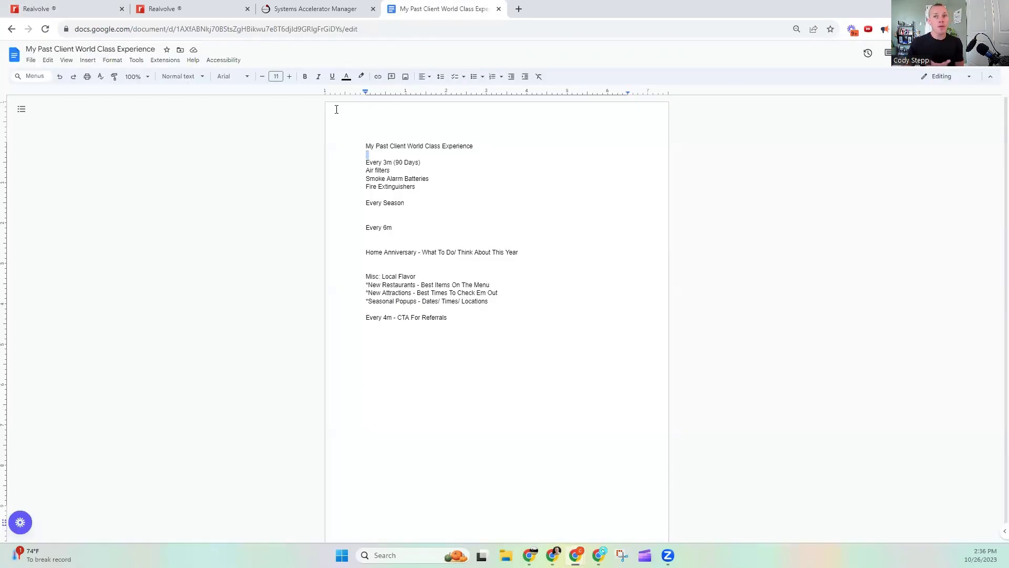
{"action": "left_click", "coordinate": [292, 8]}
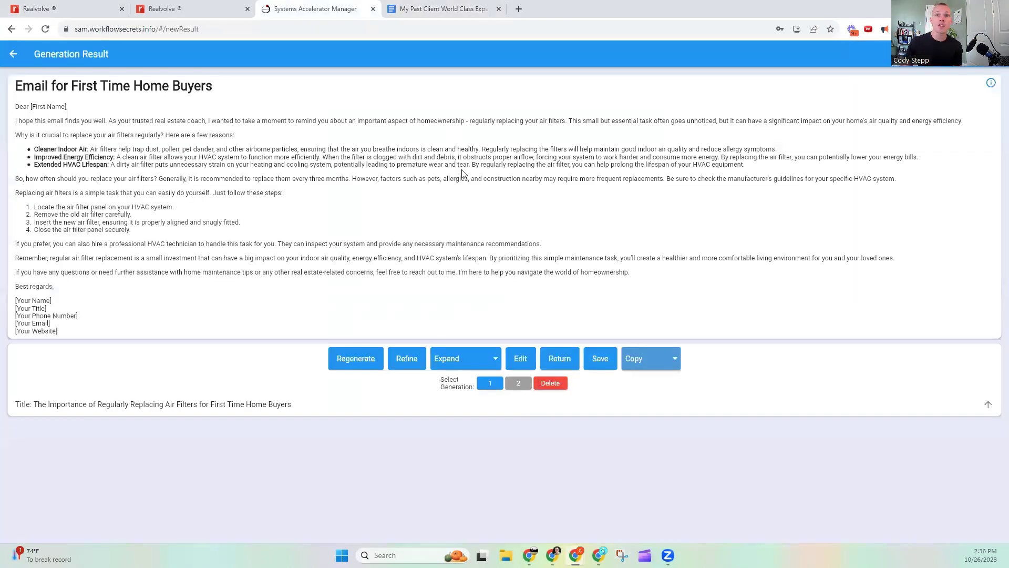
Step: Switch to the Realvolve template editor and save the "Email for First Time Home Buyers" template
{"action": "left_click", "coordinate": [209, 7]}
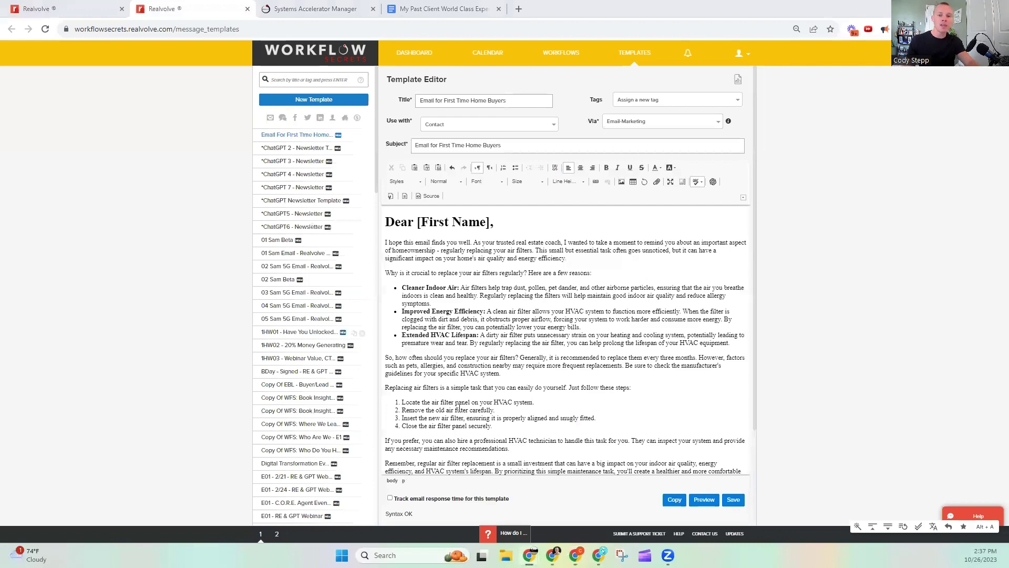
{"action": "left_click", "coordinate": [733, 499]}
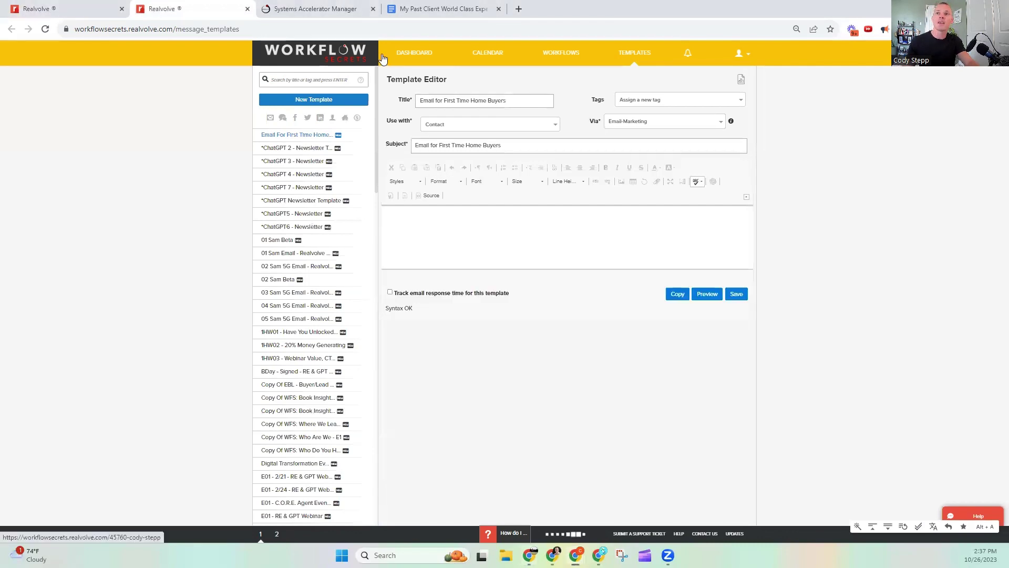
Step: Switch to Systems Accelerator Manager, leave the generated email, and return to the Generations overview
{"action": "left_click", "coordinate": [285, 10]}
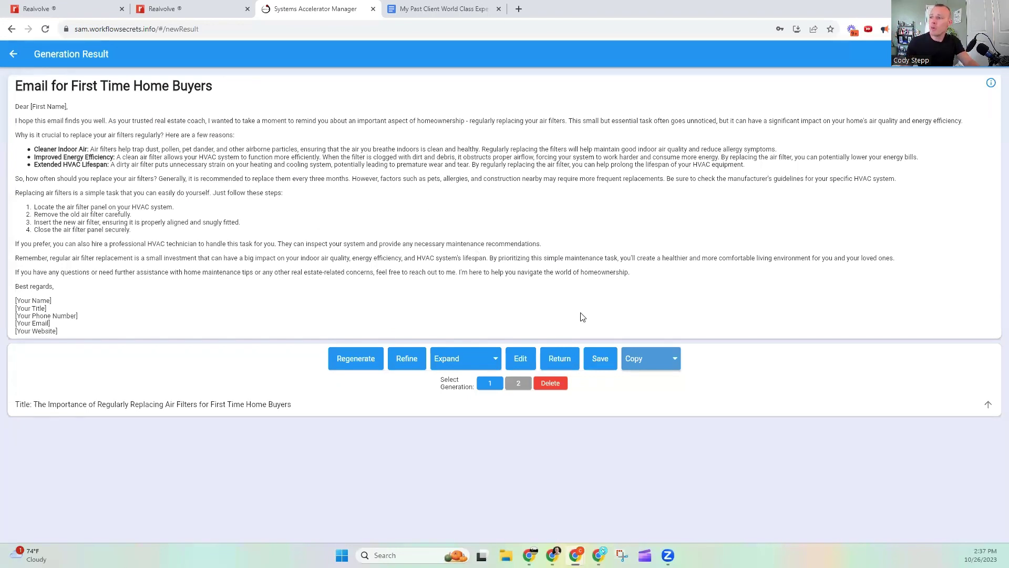
{"action": "left_click", "coordinate": [570, 361]}
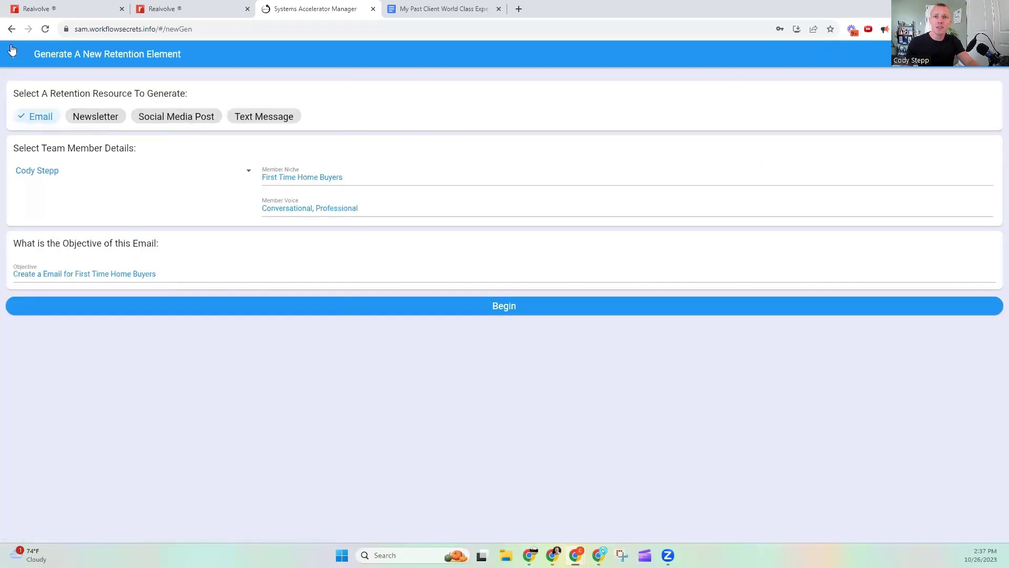
{"action": "left_click", "coordinate": [13, 56]}
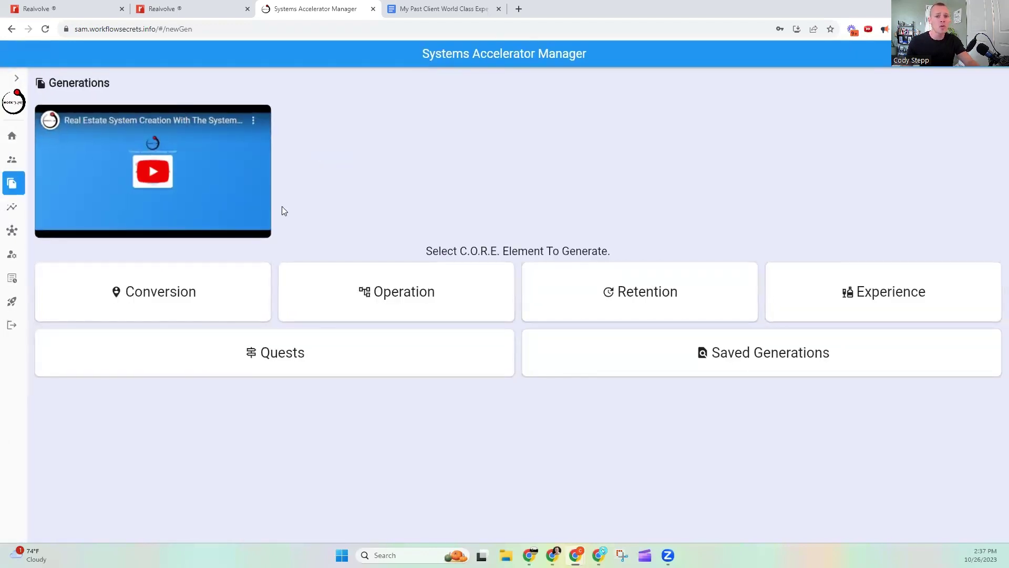
{"action": "left_click", "coordinate": [518, 9]}
{"action": "type", "text": "https://workflowsecrets.info/samtrialinfo"}
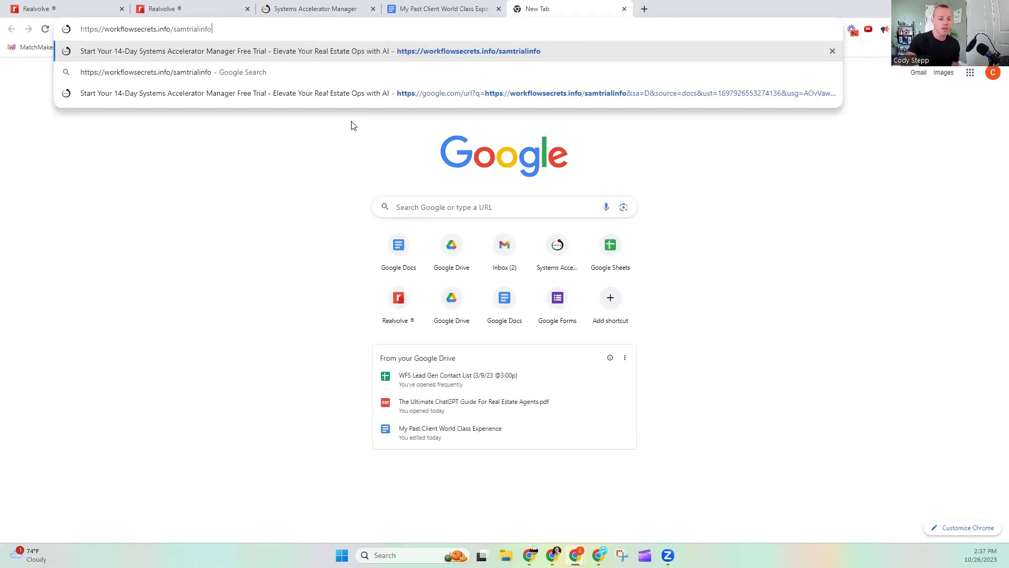
{"action": "key", "text": "Return"}
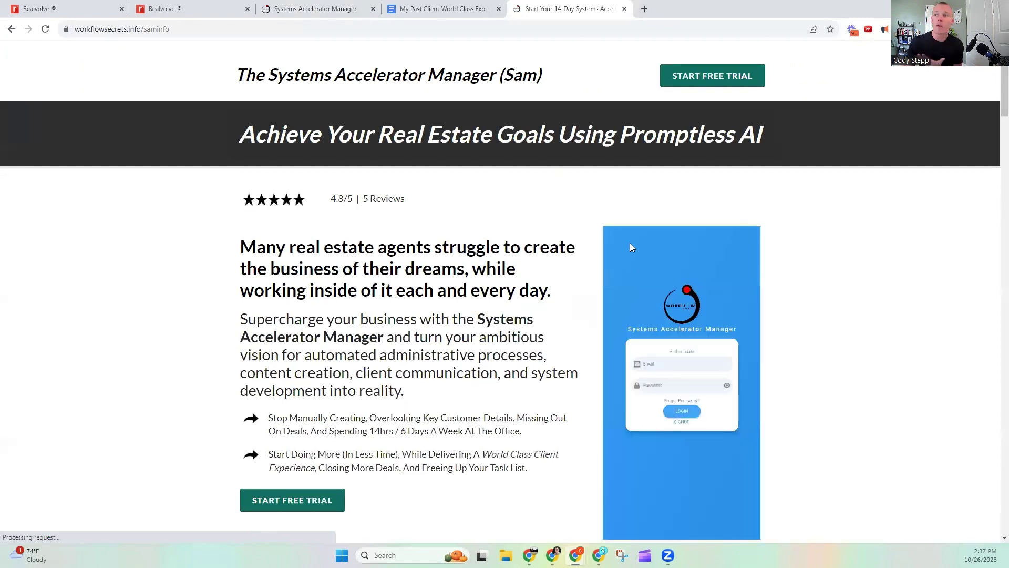
Step: Review the free trial page's four steps, plan comparison, testimonials and FAQs, and return to its opening section
{"action": "scroll", "coordinate": [465, 310], "scroll_direction": "down", "scroll_amount": 10}
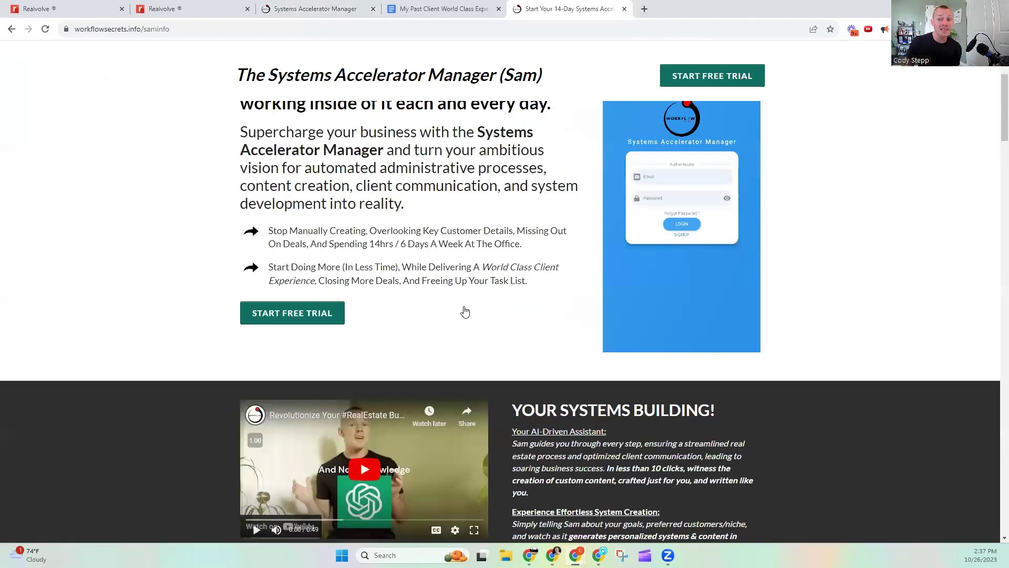
{"action": "scroll", "coordinate": [469, 297], "scroll_direction": "down", "scroll_amount": 3}
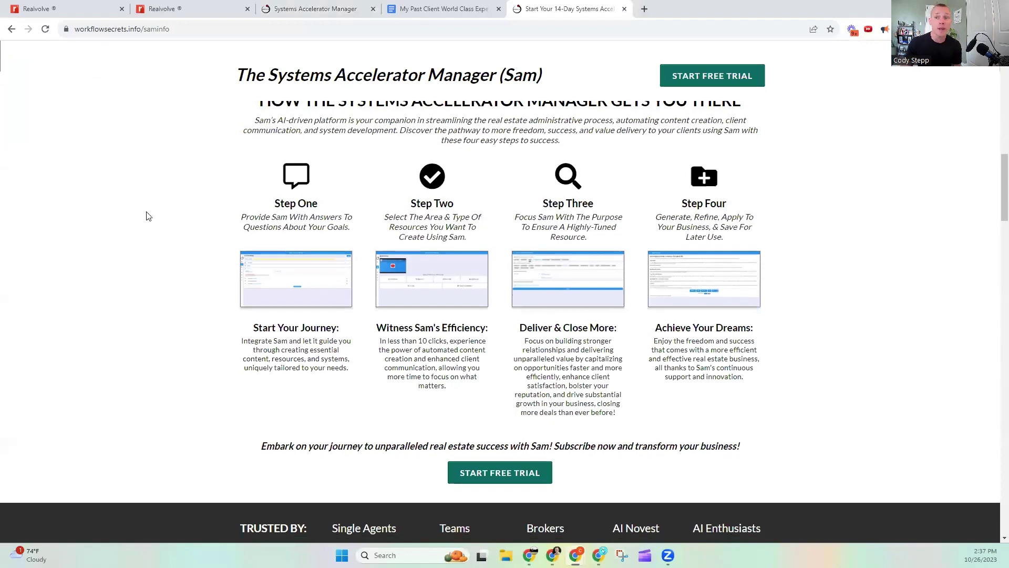
{"action": "scroll", "coordinate": [368, 312], "scroll_direction": "down", "scroll_amount": 6}
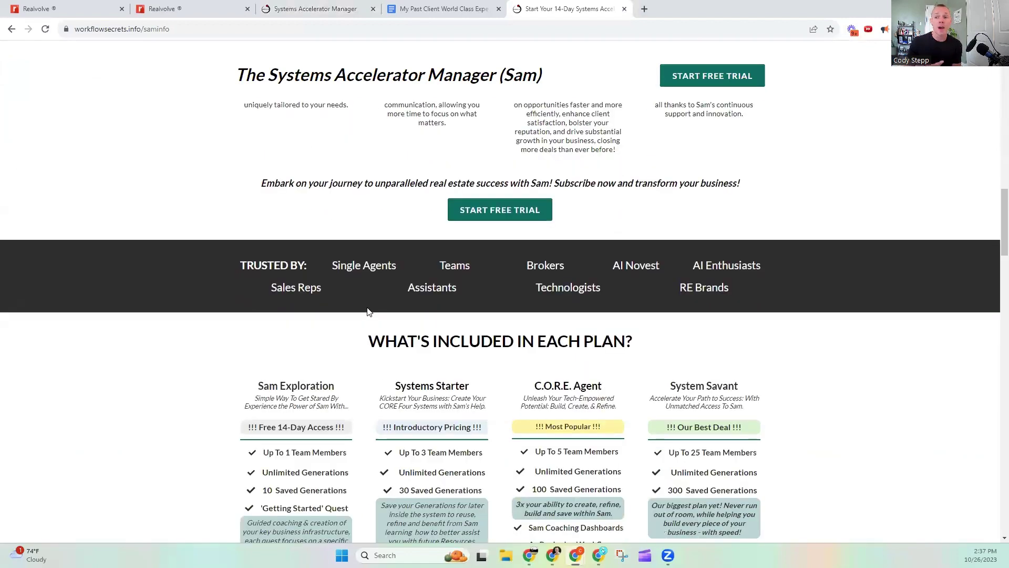
{"action": "scroll", "coordinate": [368, 311], "scroll_direction": "down", "scroll_amount": 5}
{"action": "scroll", "coordinate": [620, 313], "scroll_direction": "down", "scroll_amount": 7}
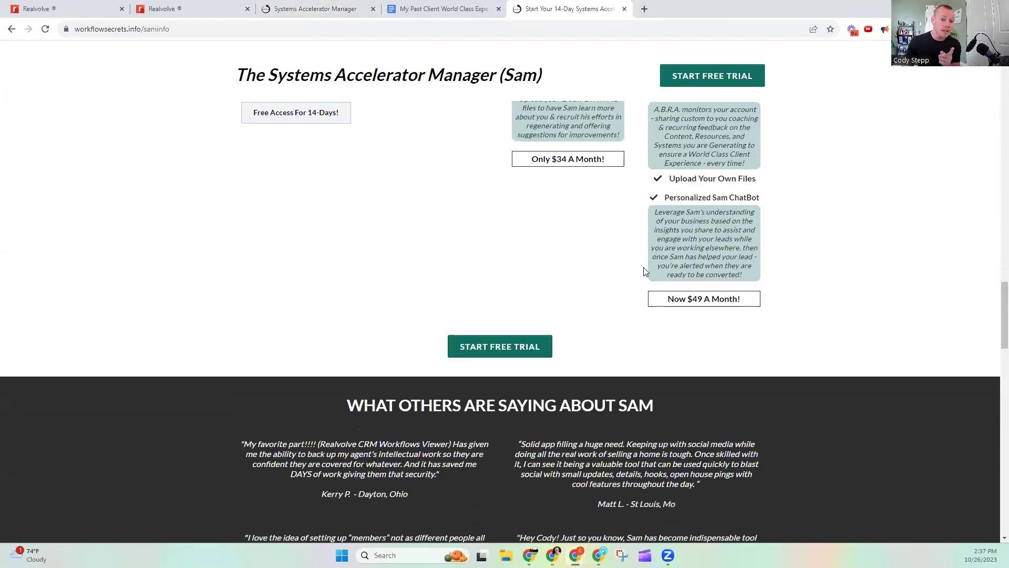
{"action": "scroll", "coordinate": [644, 267], "scroll_direction": "down", "scroll_amount": 5}
{"action": "scroll", "coordinate": [488, 186], "scroll_direction": "down", "scroll_amount": 9}
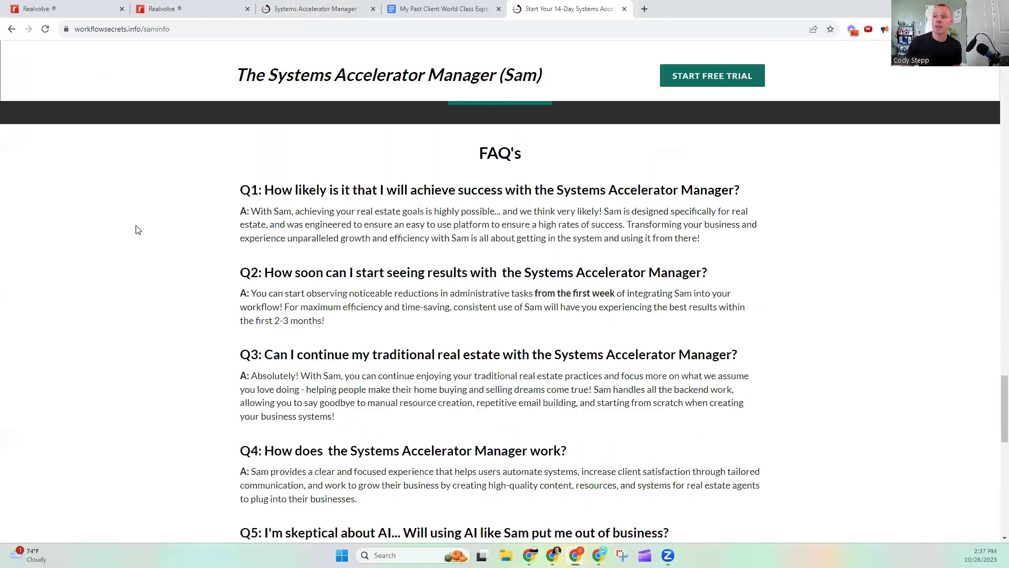
{"action": "scroll", "coordinate": [659, 319], "scroll_direction": "up", "scroll_amount": 9}
{"action": "scroll", "coordinate": [476, 204], "scroll_direction": "down", "scroll_amount": 4}
{"action": "scroll", "coordinate": [534, 229], "scroll_direction": "up", "scroll_amount": 2}
{"action": "scroll", "coordinate": [549, 258], "scroll_direction": "down", "scroll_amount": 7}
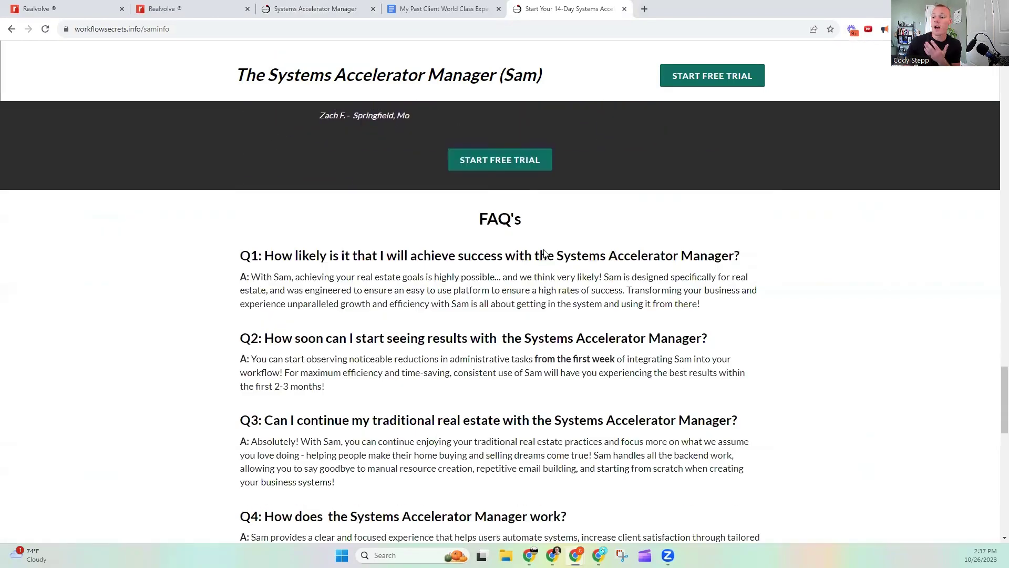
{"action": "scroll", "coordinate": [541, 247], "scroll_direction": "down", "scroll_amount": 10}
{"action": "scroll", "coordinate": [529, 242], "scroll_direction": "down", "scroll_amount": 4}
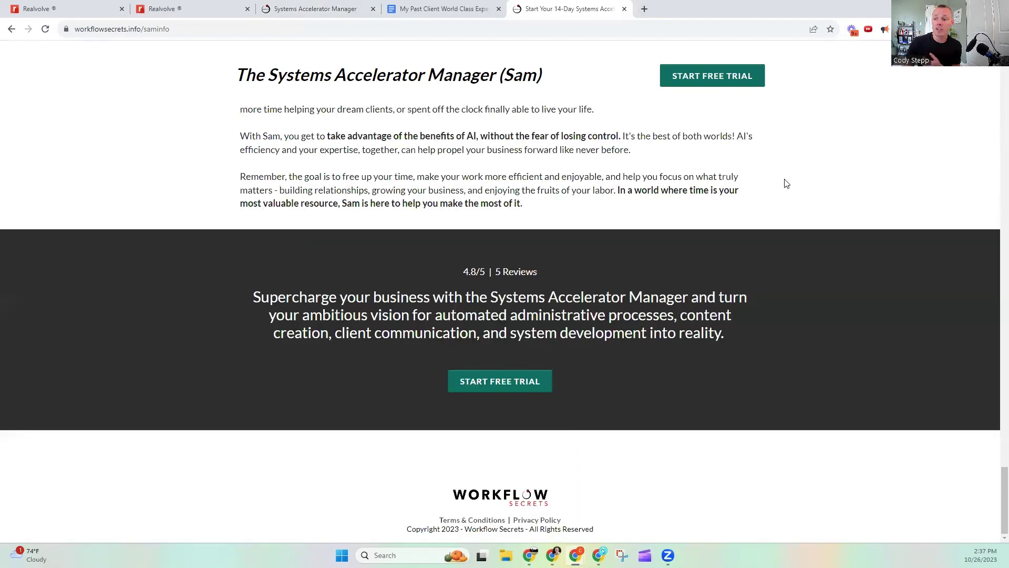
{"action": "scroll", "coordinate": [771, 188], "scroll_direction": "up", "scroll_amount": 8}
{"action": "scroll", "coordinate": [757, 182], "scroll_direction": "up", "scroll_amount": 15}
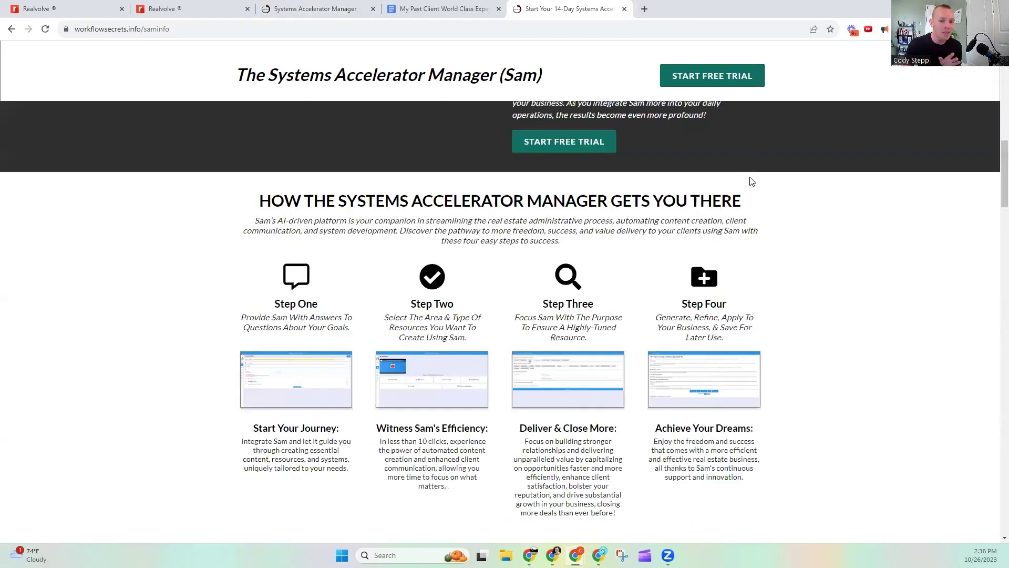
{"action": "scroll", "coordinate": [751, 181], "scroll_direction": "up", "scroll_amount": 15}
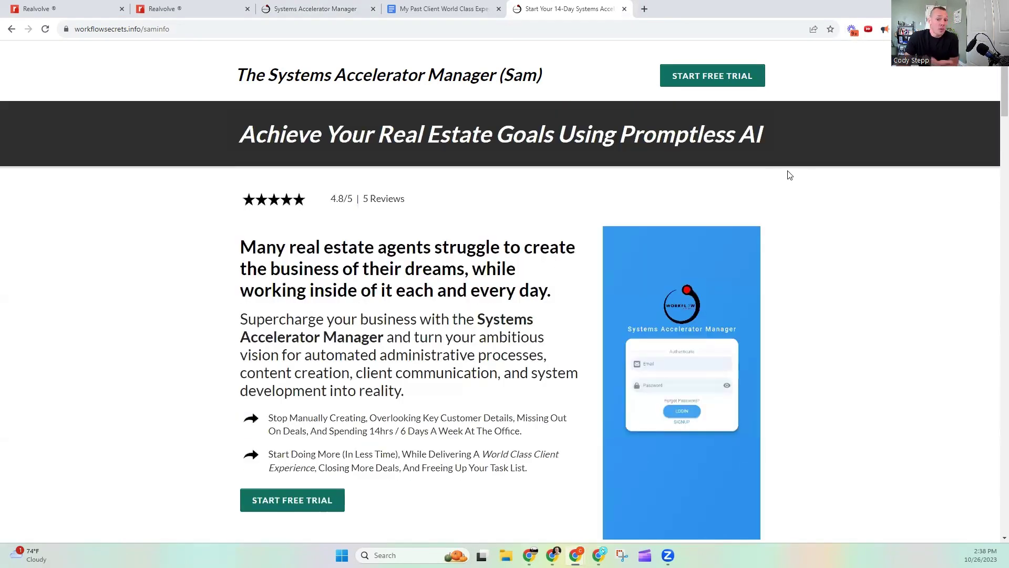
Step: Start the free trial from the information page and open the account signup form
{"action": "left_click", "coordinate": [708, 77]}
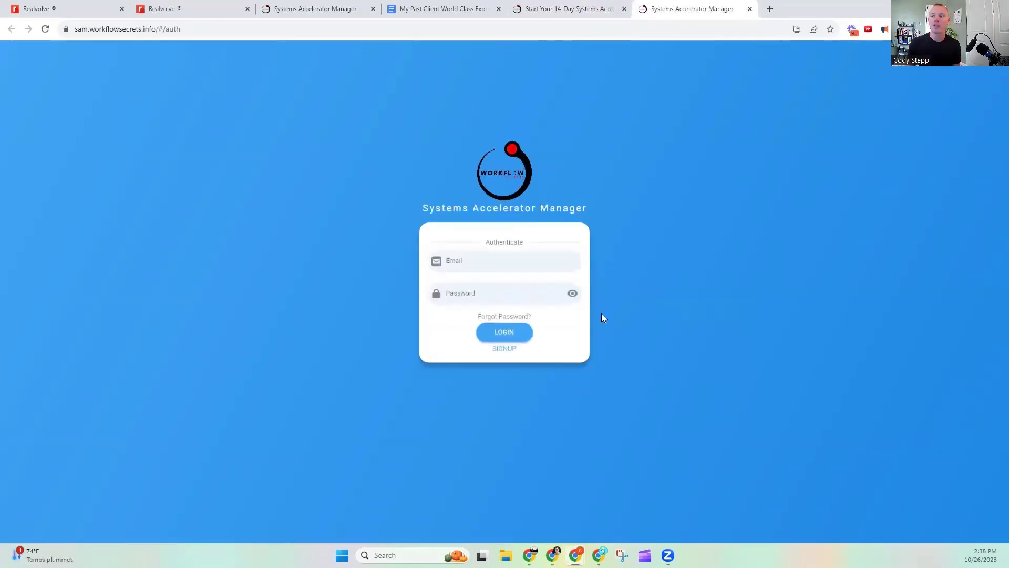
{"action": "left_click", "coordinate": [505, 349]}
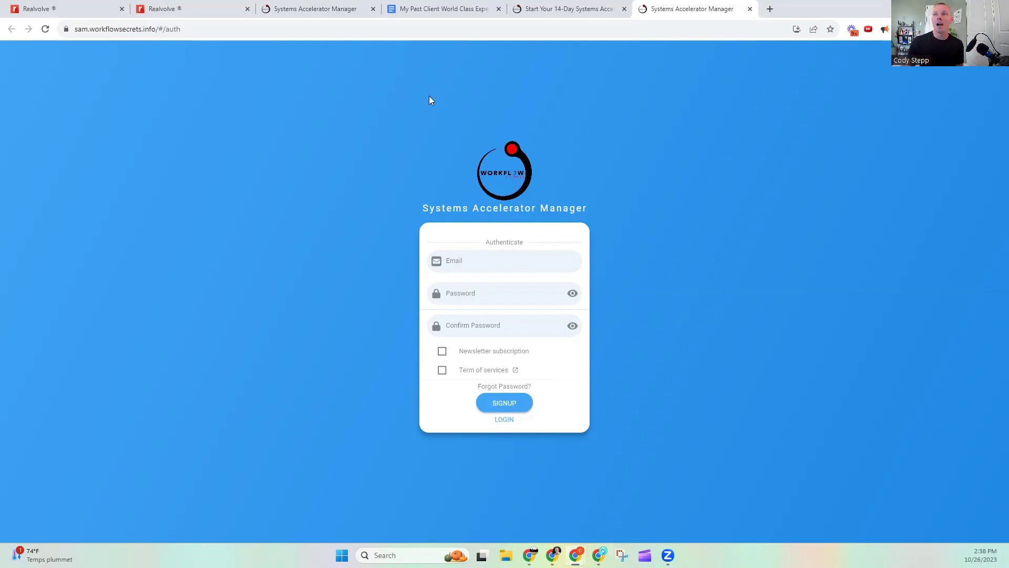
Step: Switch to the signed-in Systems Accelerator Manager and examine the Company, Broker and Team sections of the profile settings
{"action": "left_click", "coordinate": [317, 8]}
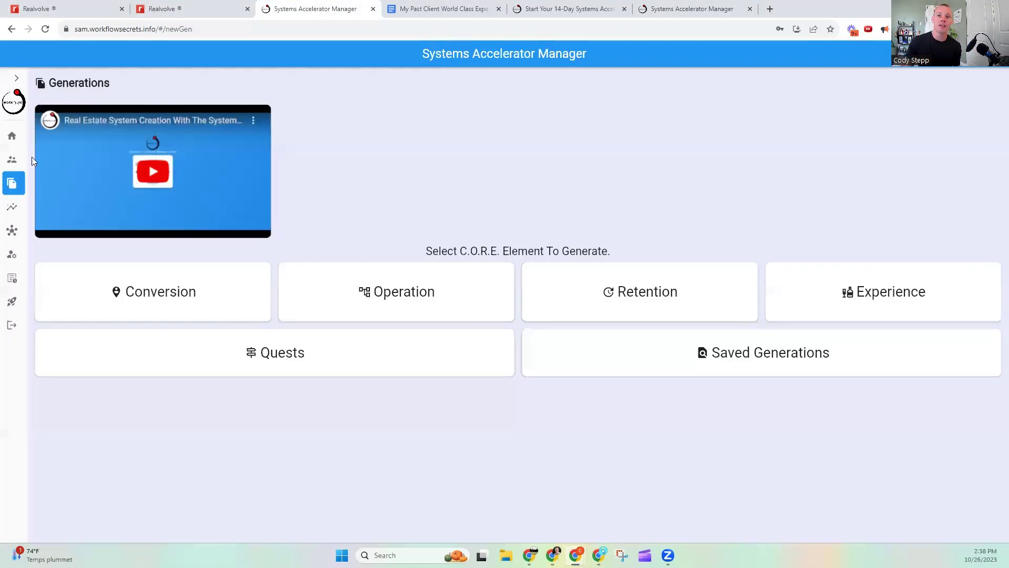
{"action": "left_click", "coordinate": [13, 159]}
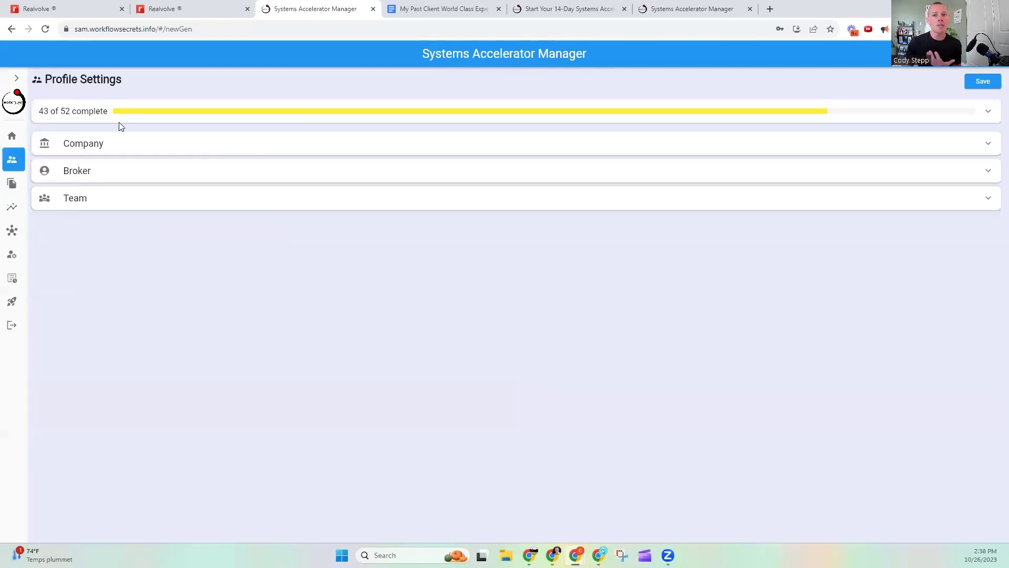
{"action": "left_click", "coordinate": [140, 204]}
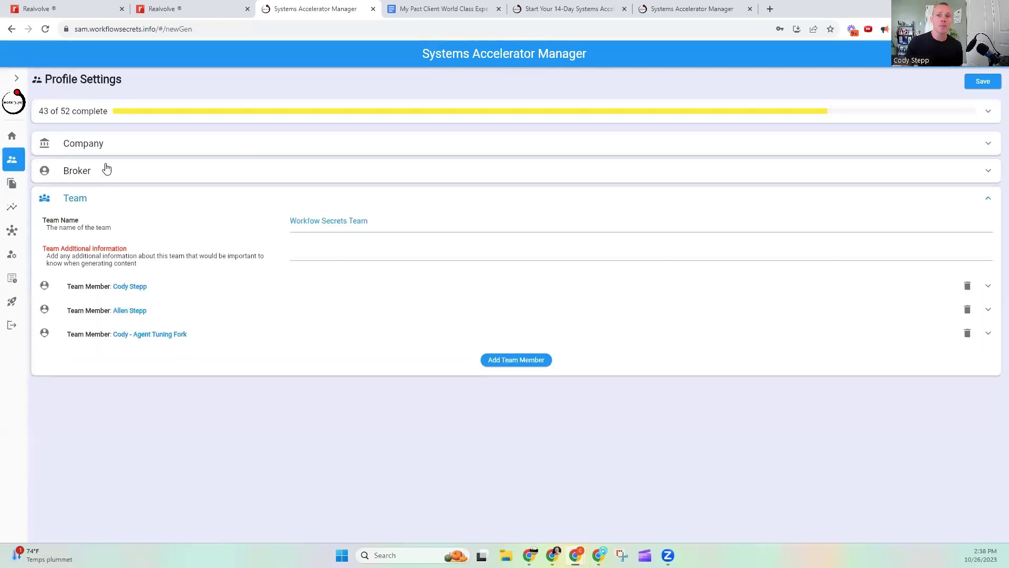
{"action": "left_click", "coordinate": [128, 150]}
{"action": "left_click", "coordinate": [132, 150]}
{"action": "left_click", "coordinate": [135, 169]}
{"action": "left_click", "coordinate": [135, 171]}
{"action": "left_click", "coordinate": [149, 203]}
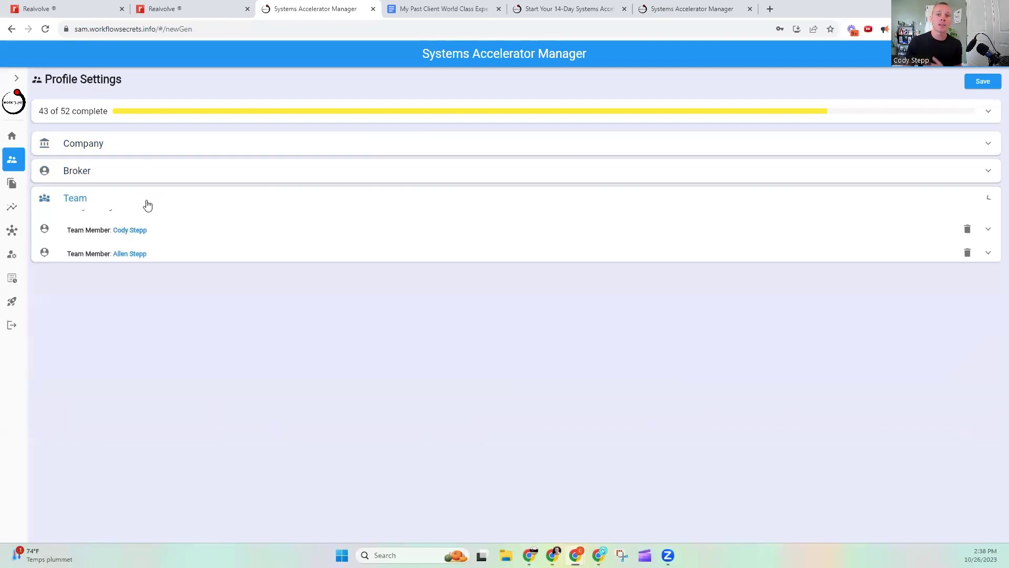
Step: Return to the Generations overview and consult the "My Past Client World Class Experience" outline in Google Docs alongside it
{"action": "left_click", "coordinate": [11, 183]}
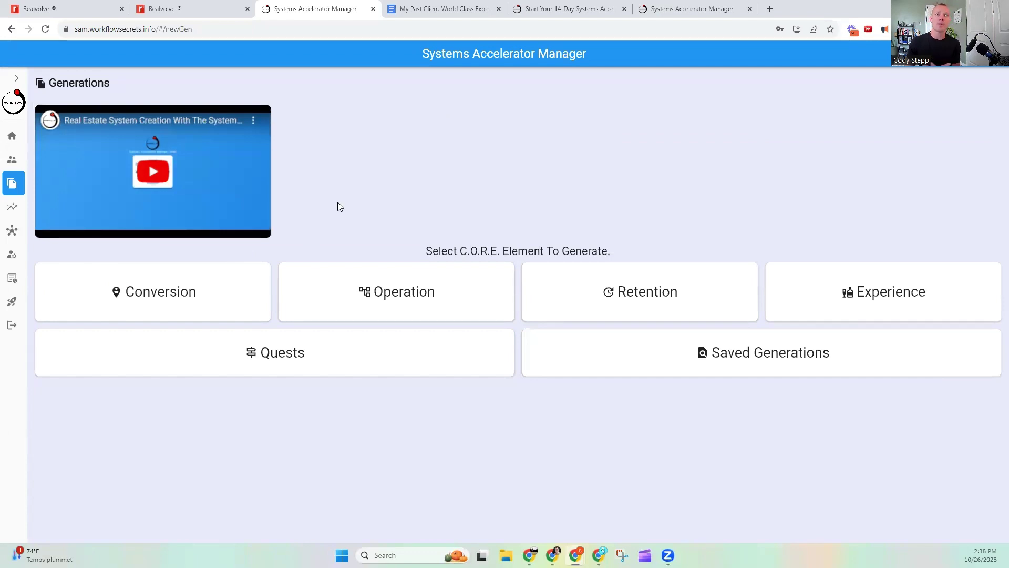
{"action": "left_click", "coordinate": [443, 9]}
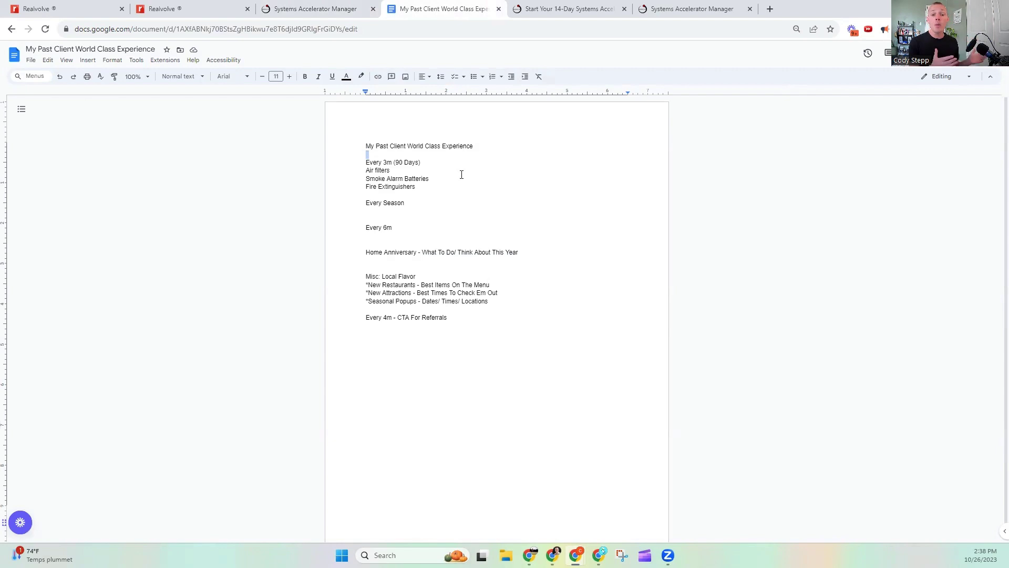
{"action": "left_click", "coordinate": [371, 5]}
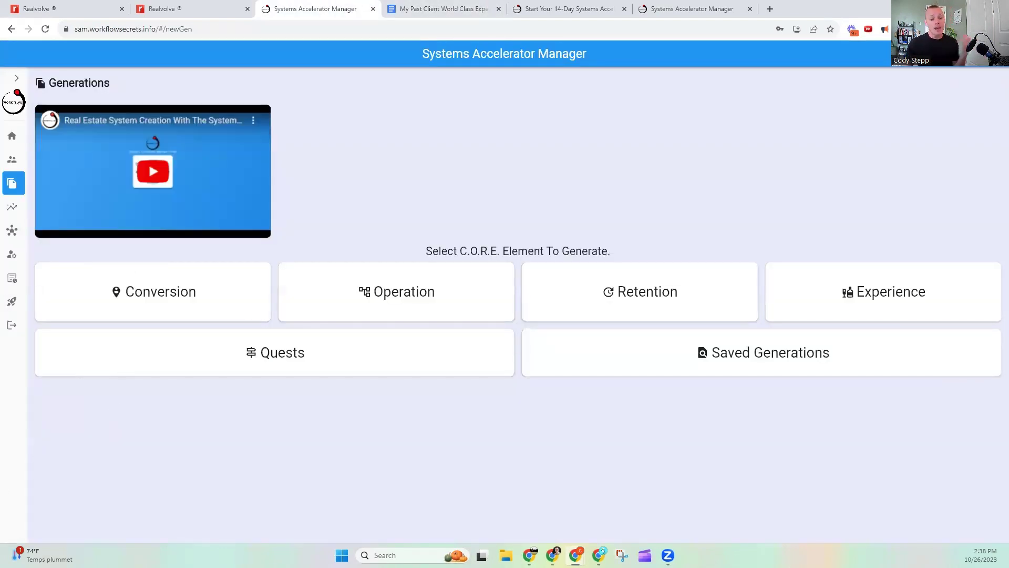